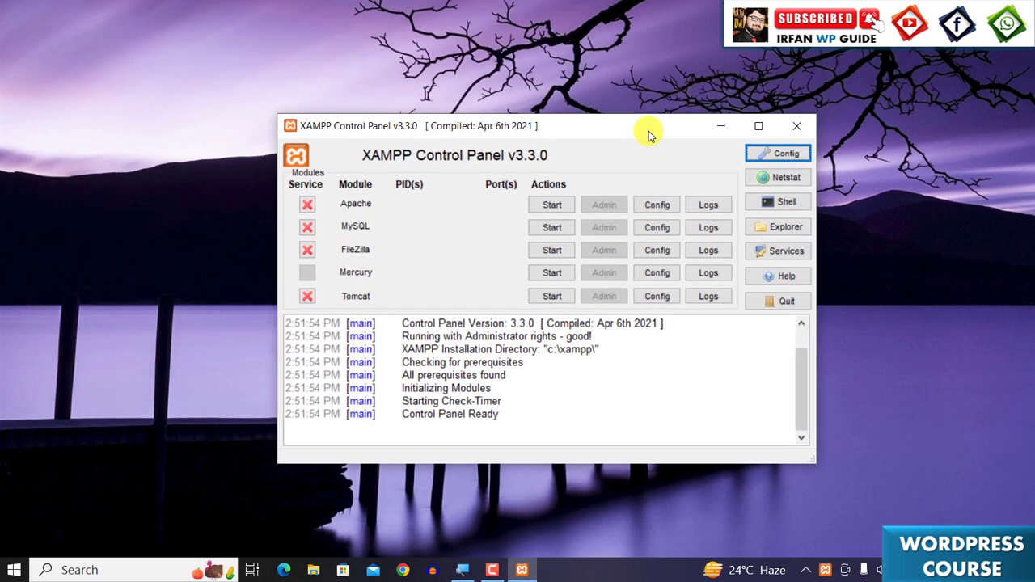
# - Start the Apache and MySQL modules and minimize the XAMPP Control Panel
pyautogui.click(552, 205)
pyautogui.click(558, 227)
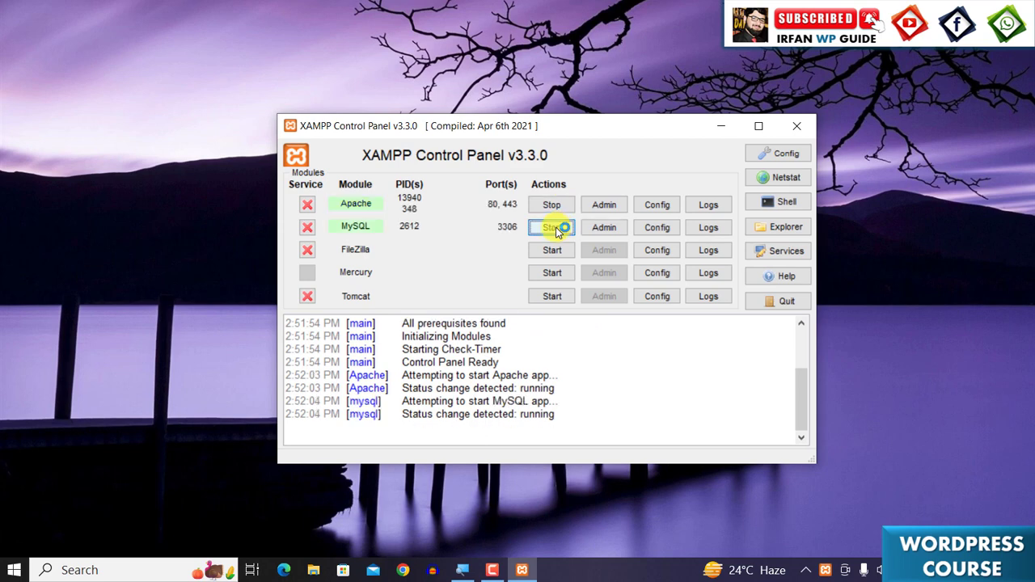
pyautogui.click(723, 123)
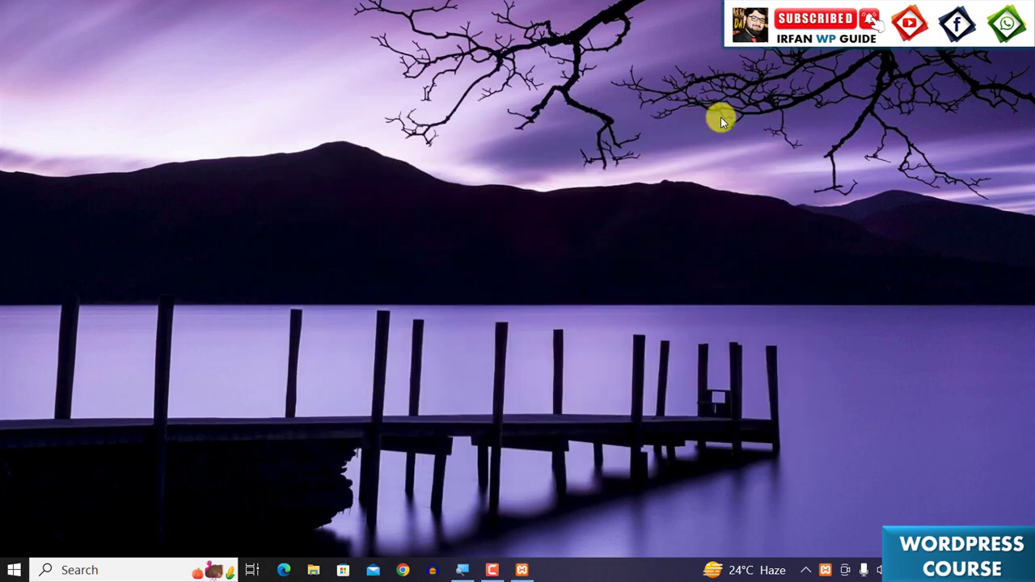
# - Switch to Chrome, open the E-Com badge-01 profile and go to wordpress.org
pyautogui.click(402, 566)
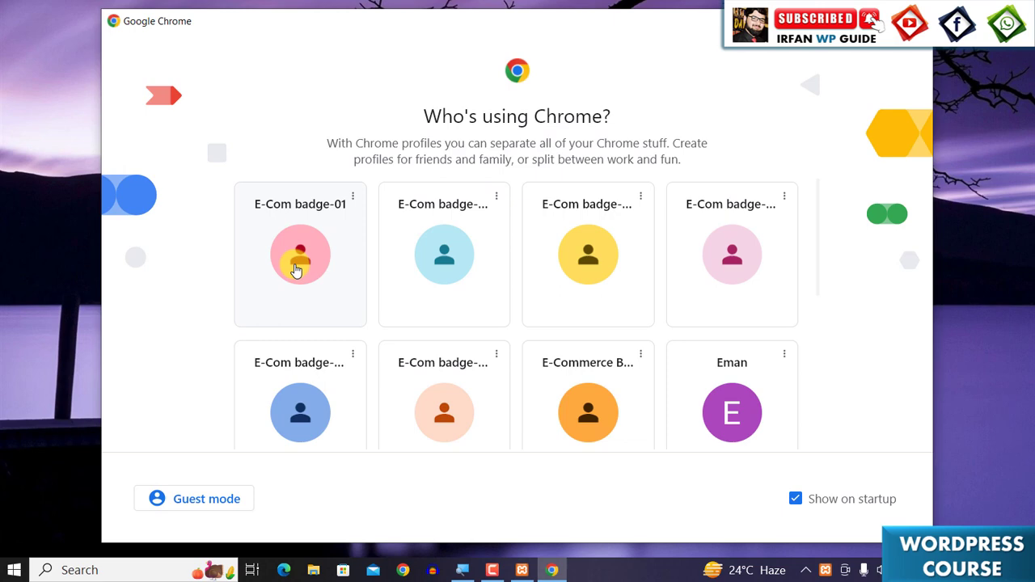
pyautogui.click(342, 291)
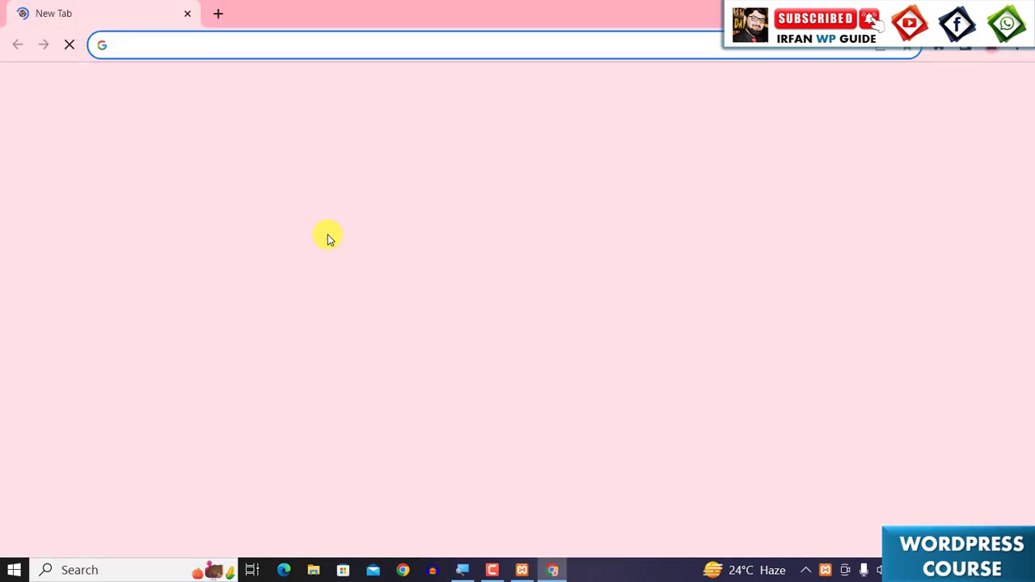
pyautogui.write('wor')
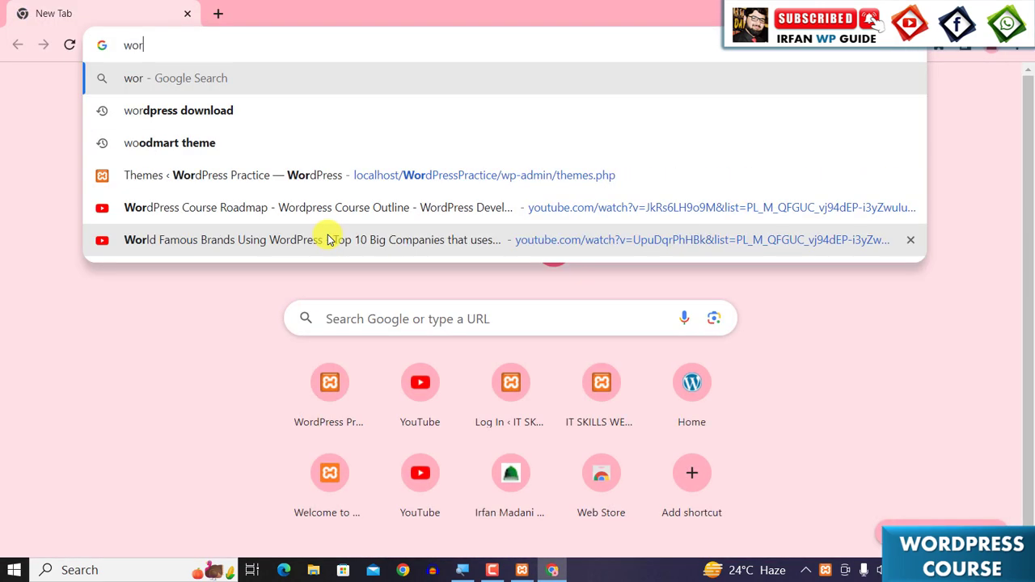
pyautogui.write('dpress')
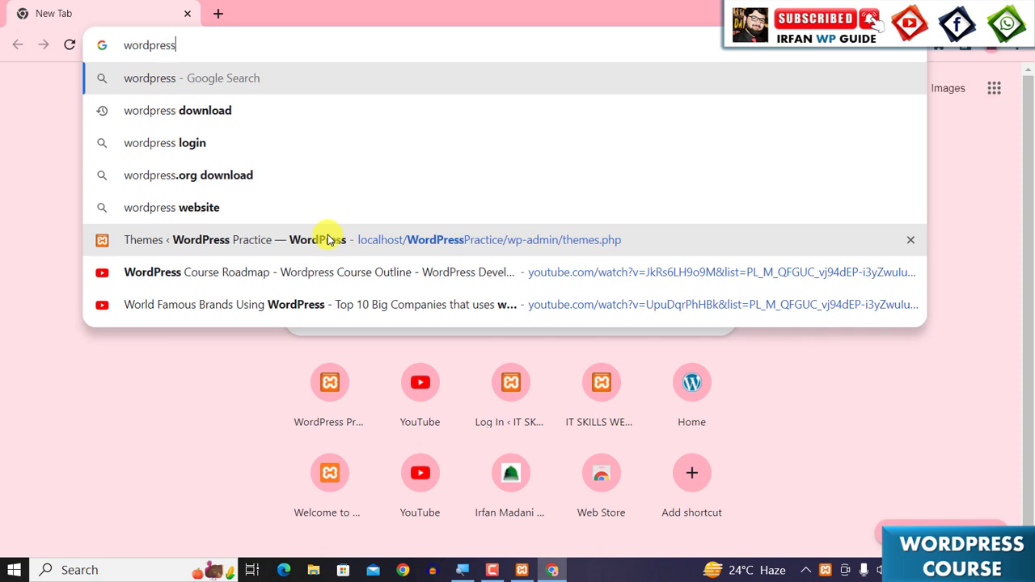
pyautogui.write('.org')
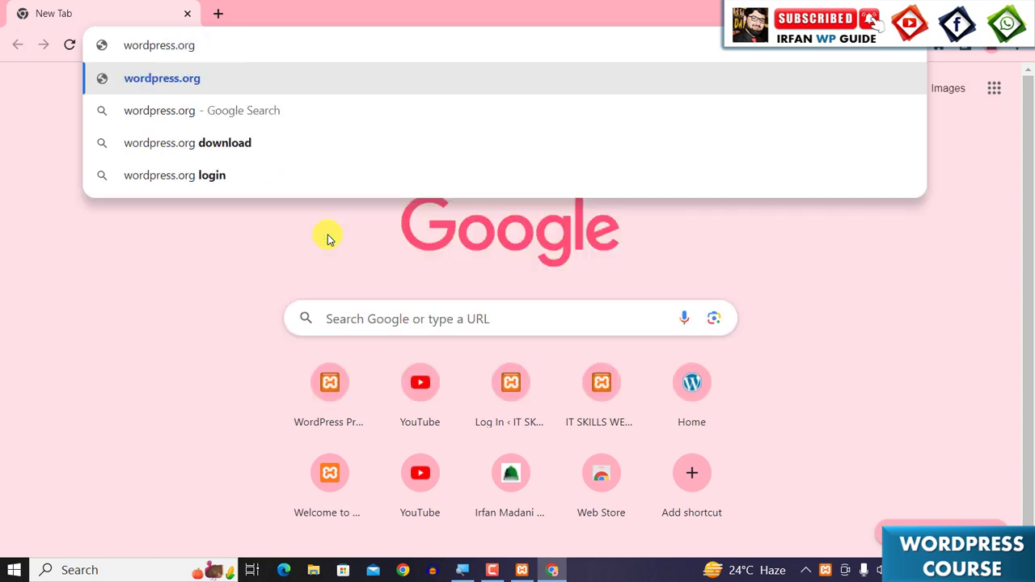
pyautogui.press('Return')
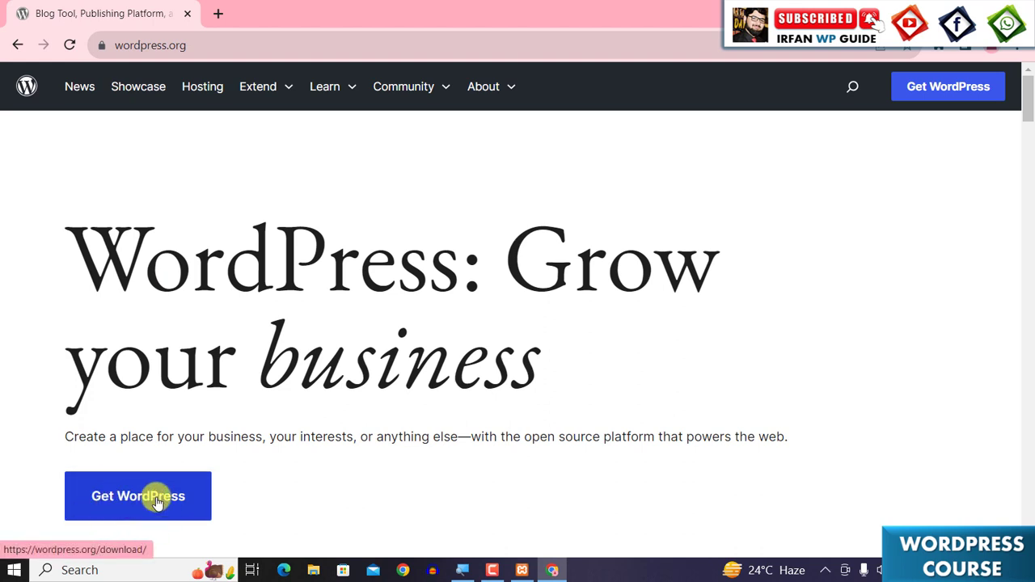
# - Open the Get WordPress page and download WordPress 6.4.1
pyautogui.scroll(-1, 157, 496)
pyautogui.click(108, 415)
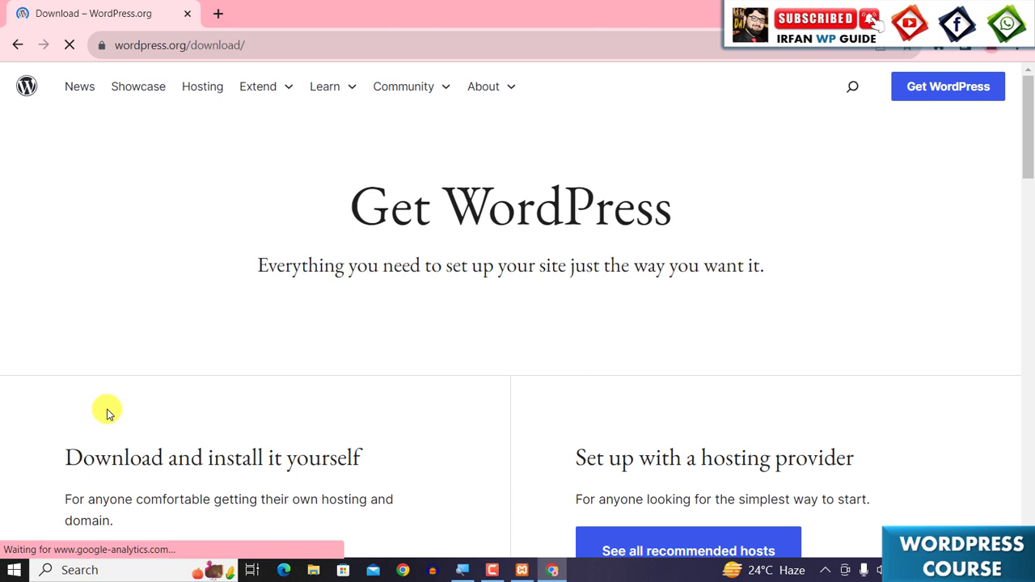
pyautogui.scroll(-4, 108, 415)
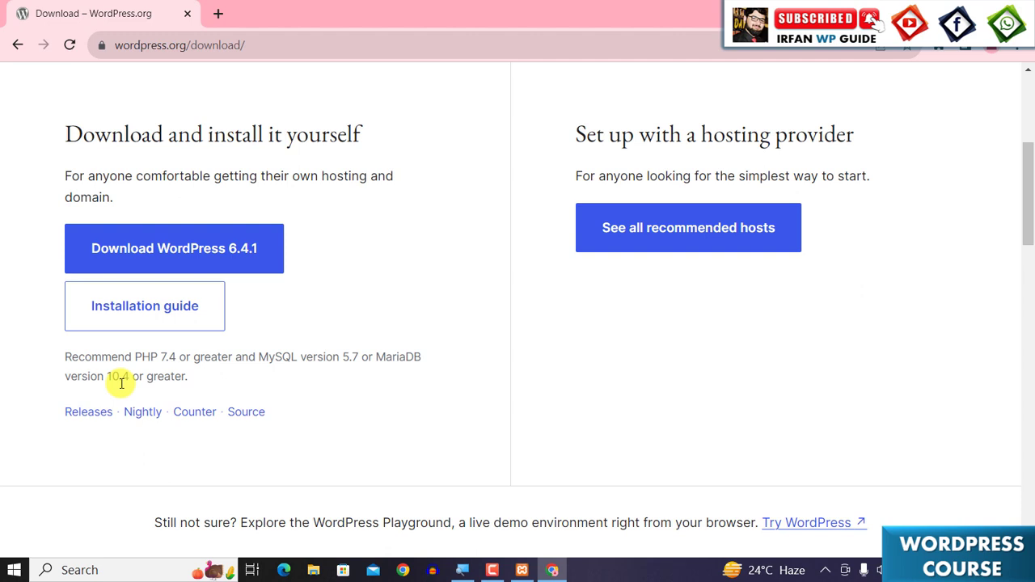
pyautogui.click(170, 251)
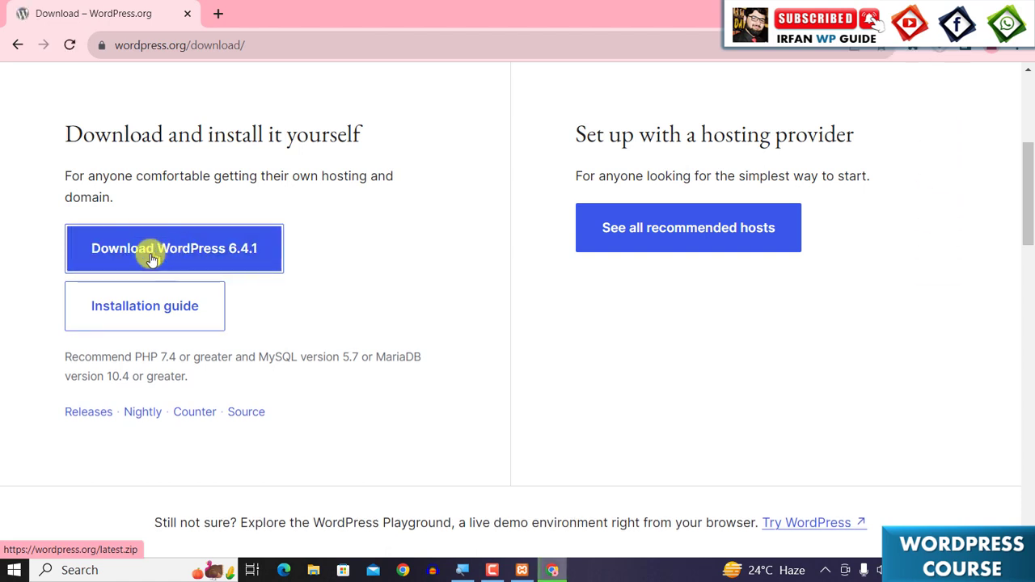
# - Open the Downloads folder and extract wordpress-6.4.1.zip to the default destination path
pyautogui.click(939, 47)
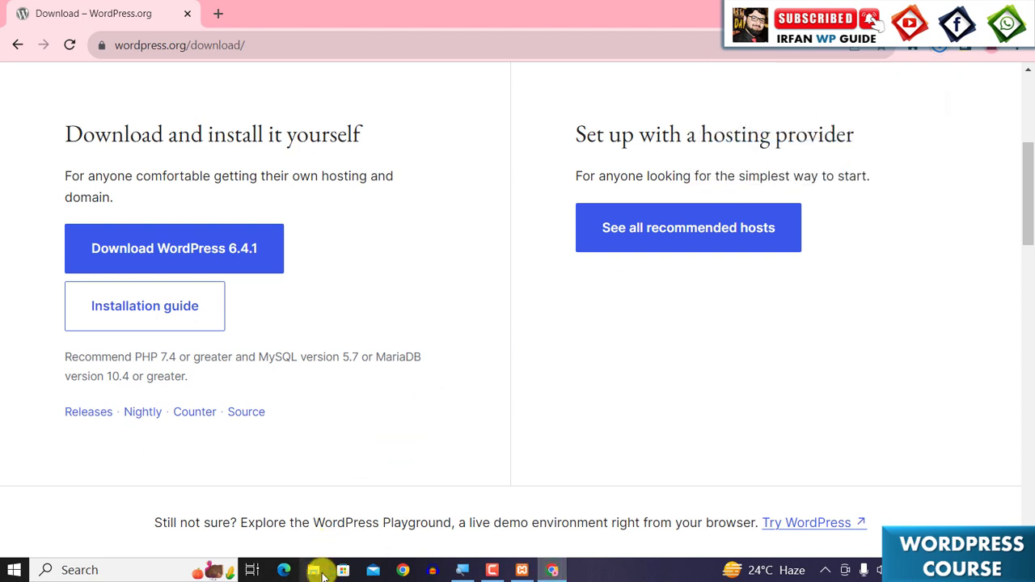
pyautogui.click(314, 570)
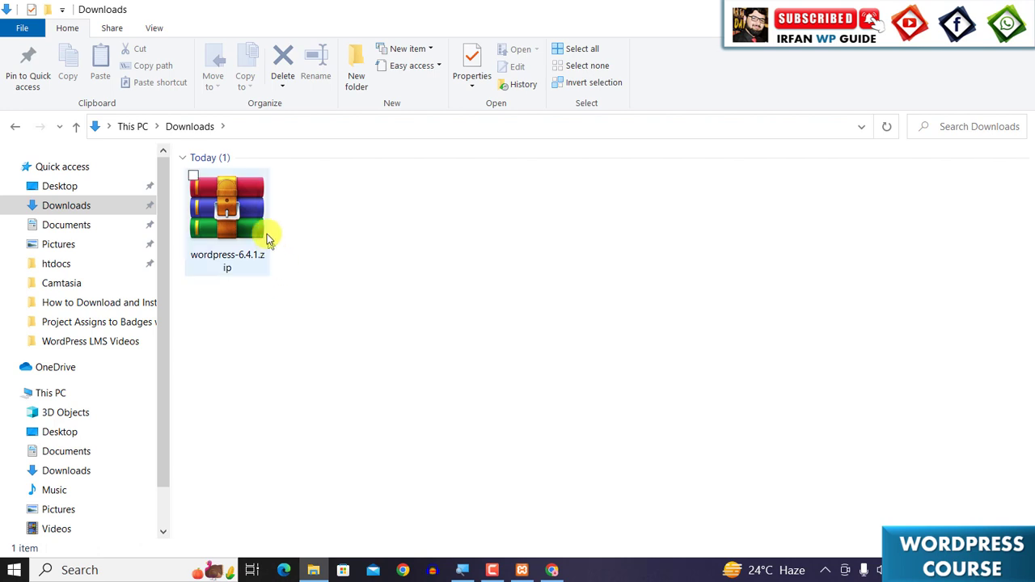
pyautogui.click(237, 202)
pyautogui.rightClick(237, 202)
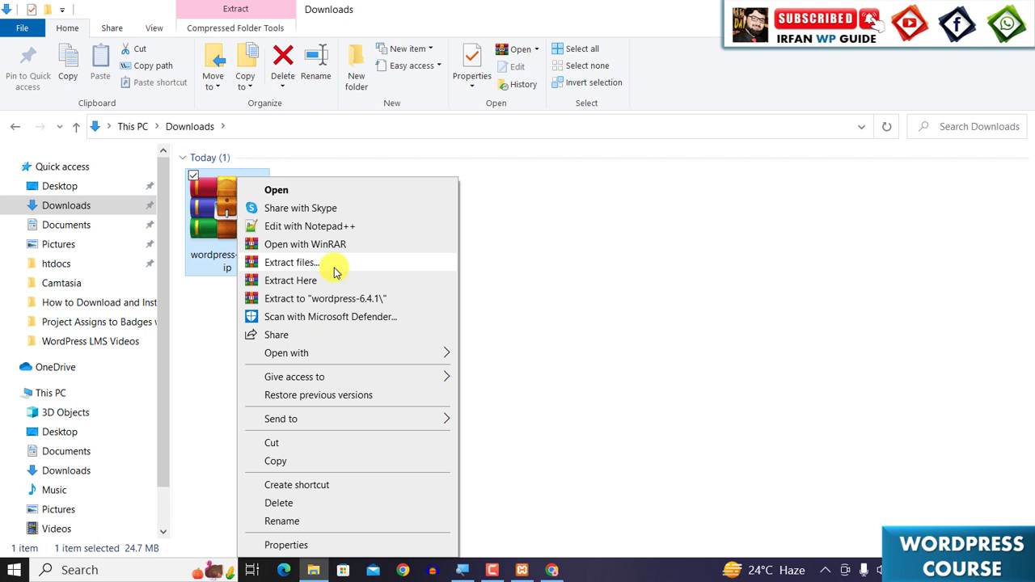
pyautogui.click(293, 262)
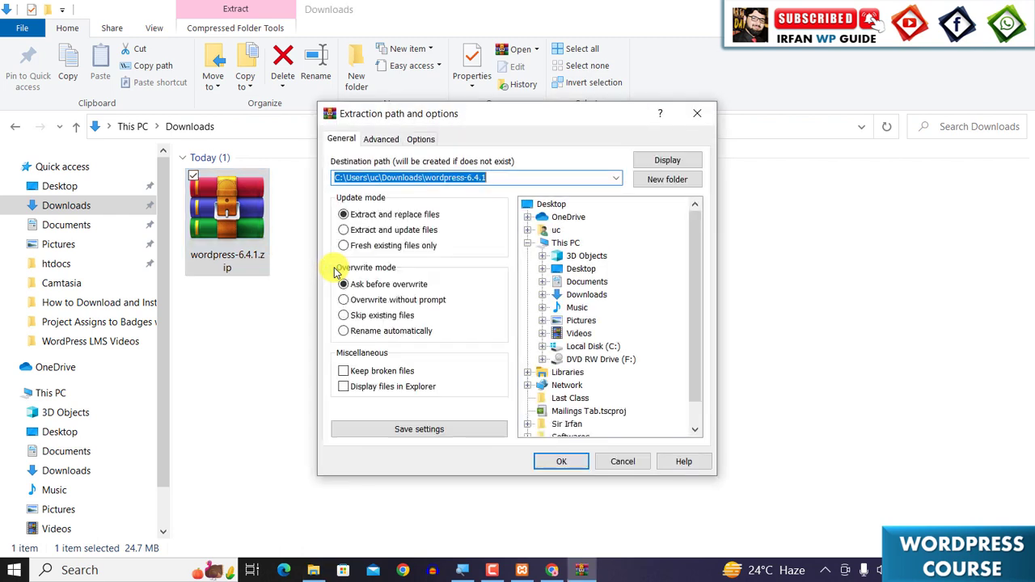
pyautogui.click(577, 462)
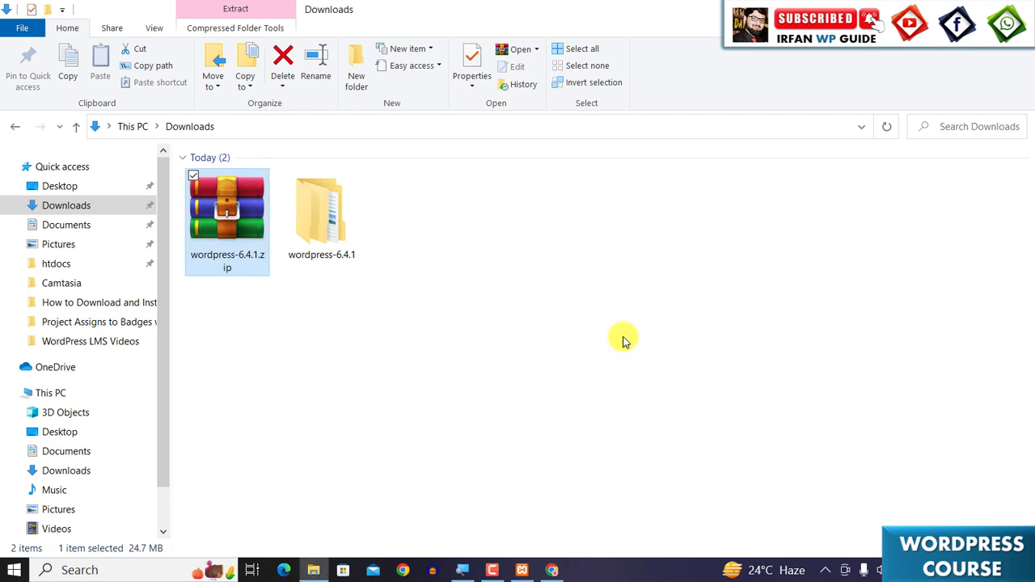
# - Open the extracted wordpress folder, select all of its files and folders, and copy them
pyautogui.doubleClick(323, 234)
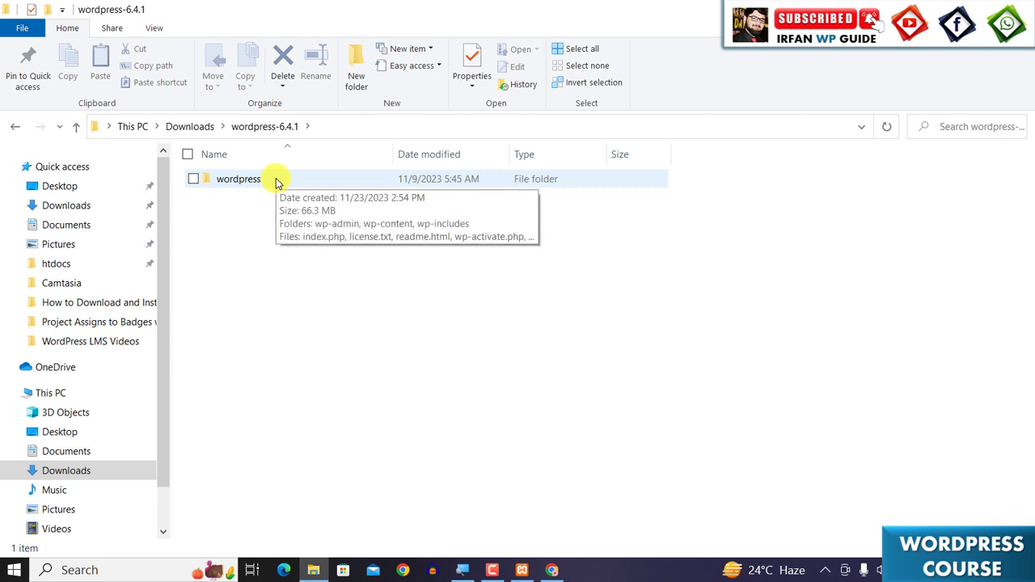
pyautogui.doubleClick(242, 178)
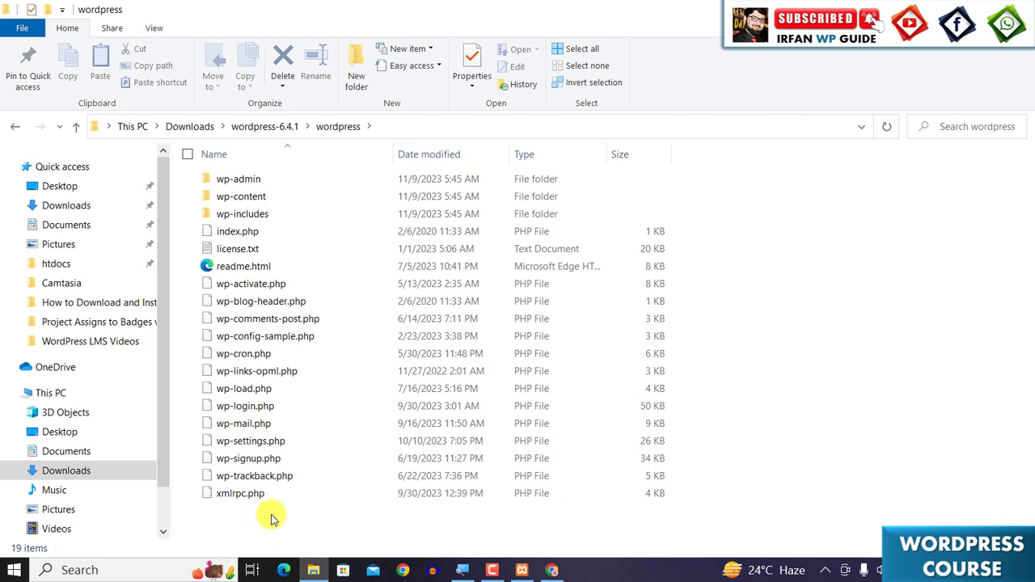
pyautogui.moveTo(270, 518); pyautogui.dragTo(273, 176)
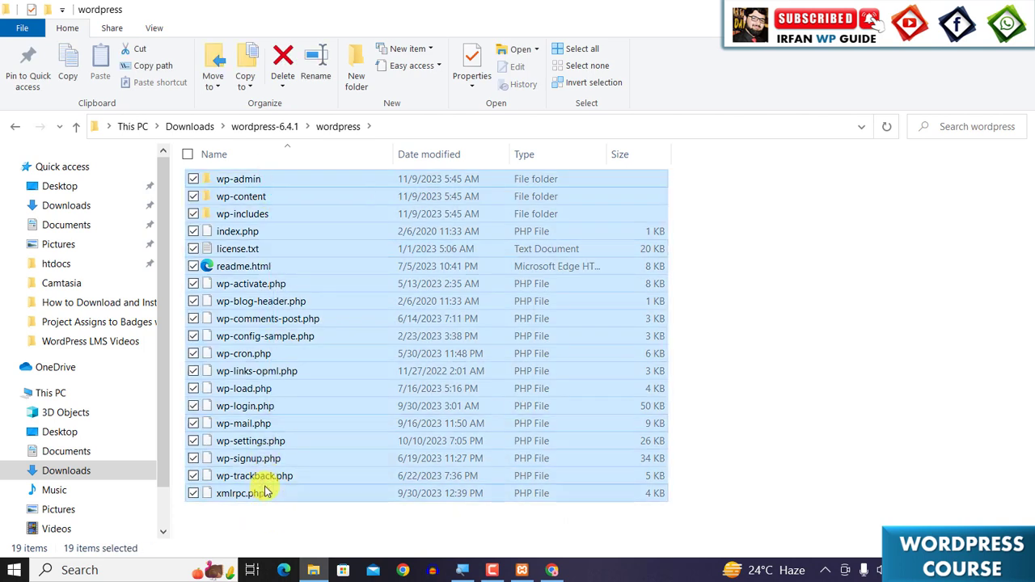
pyautogui.click(260, 519)
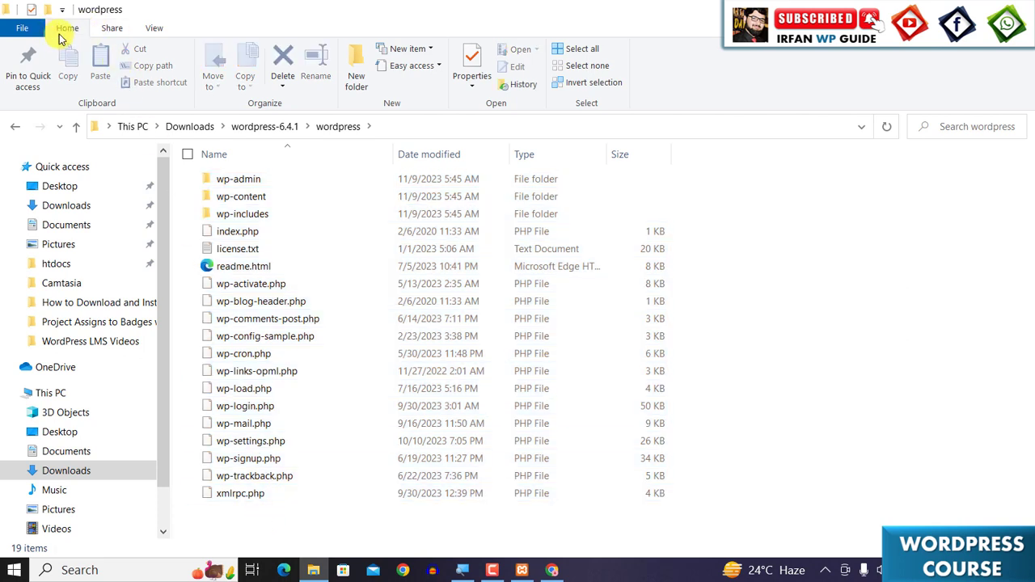
pyautogui.click(582, 50)
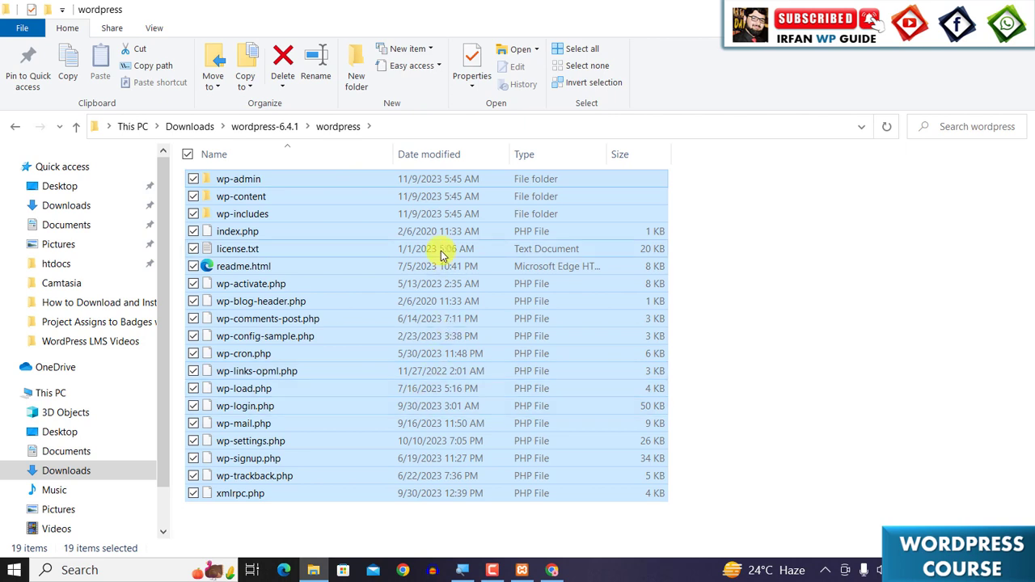
pyautogui.click(70, 68)
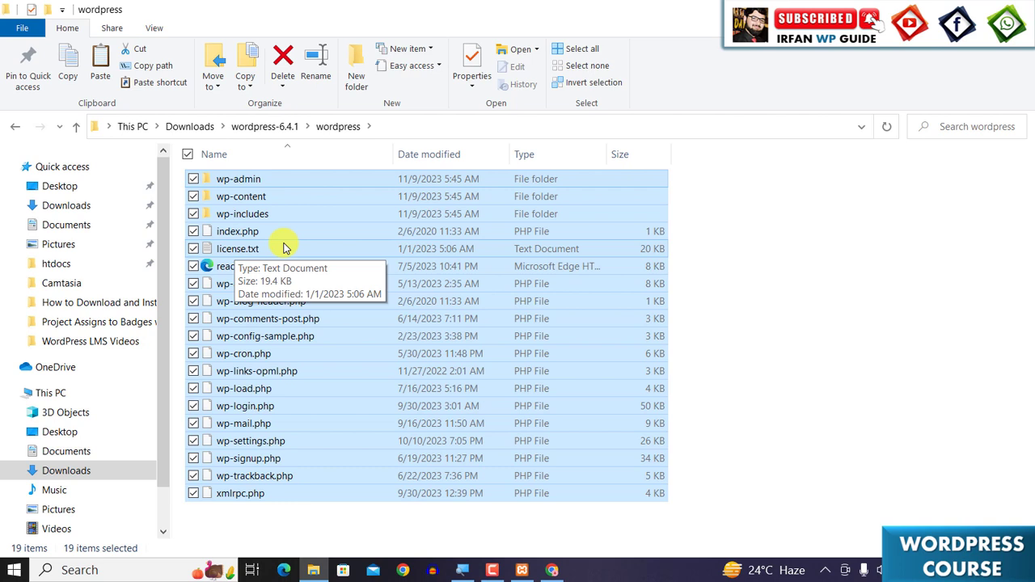
# - Create a new folder named irfanstore inside C:\xampp\htdocs
pyautogui.click(63, 399)
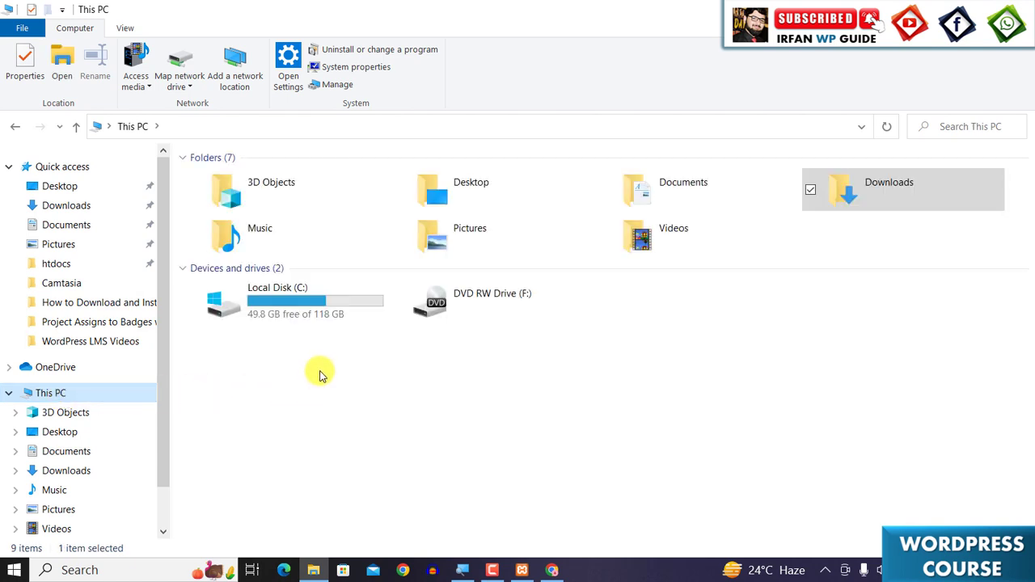
pyautogui.click(315, 303)
pyautogui.doubleClick(315, 302)
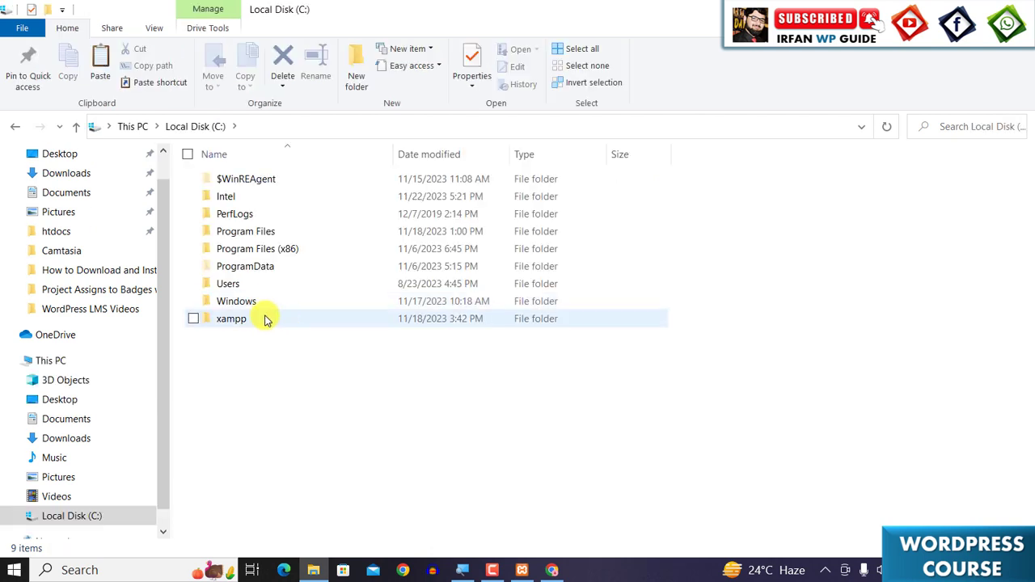
pyautogui.doubleClick(234, 318)
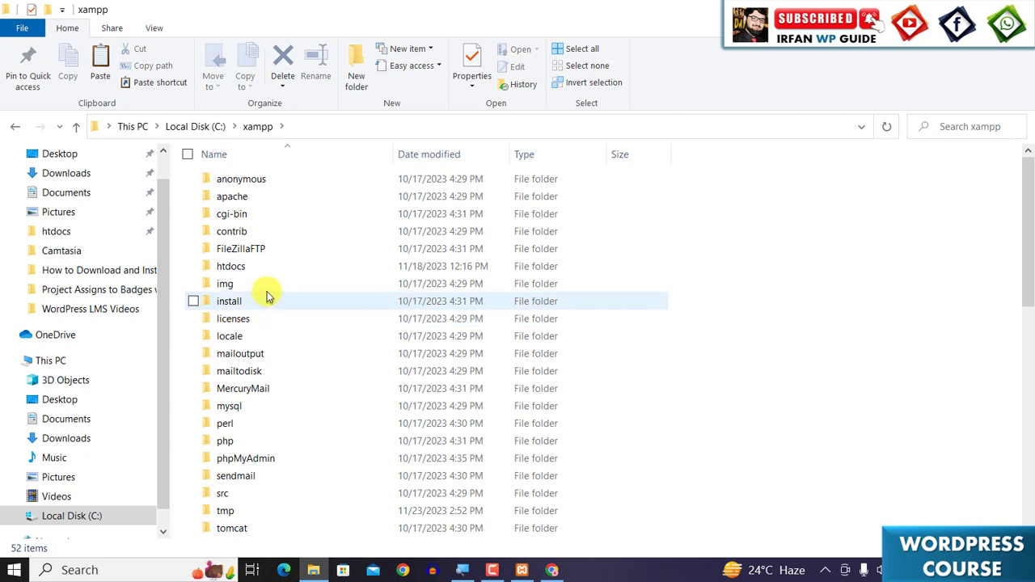
pyautogui.click(269, 271)
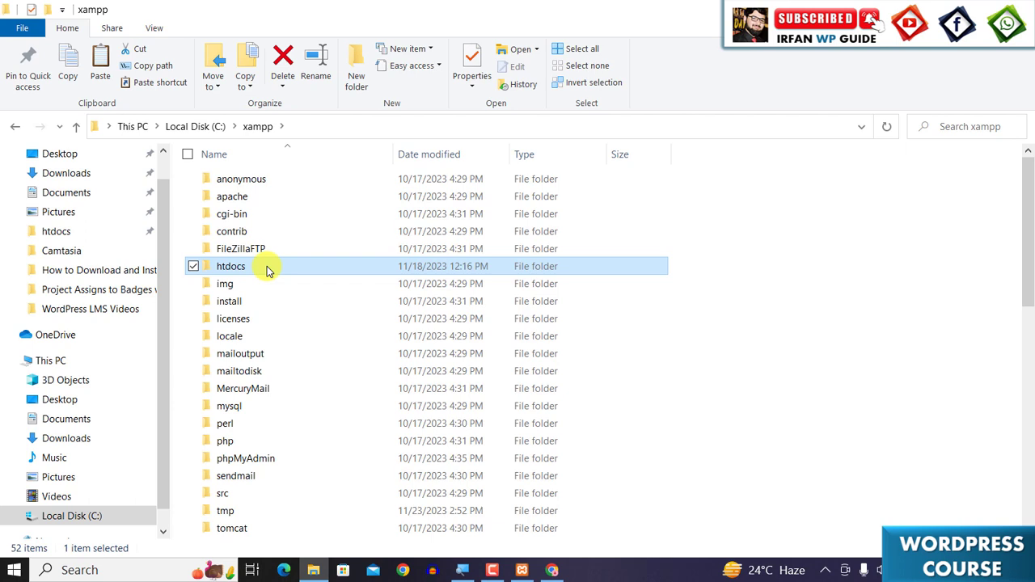
pyautogui.doubleClick(269, 271)
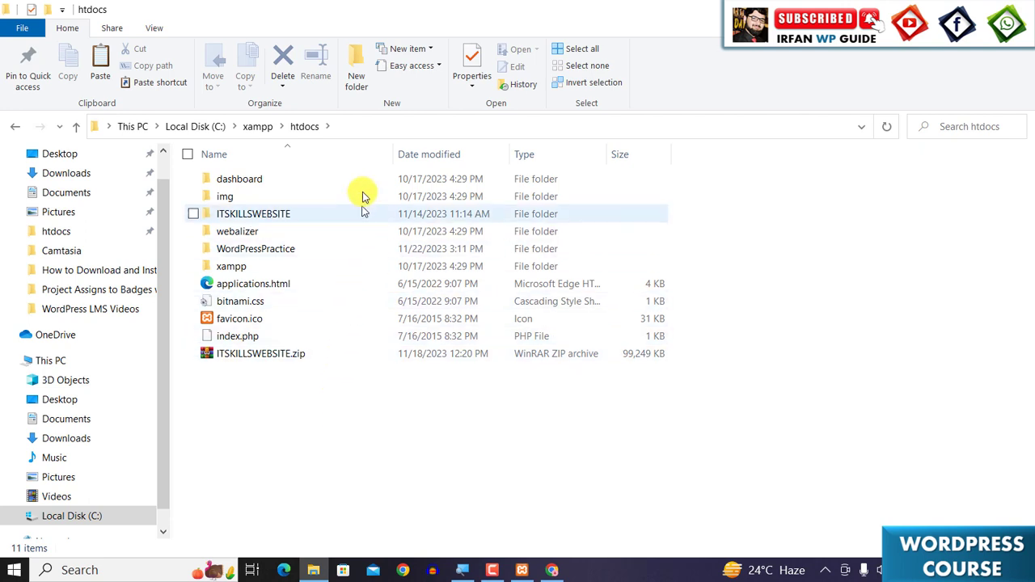
pyautogui.click(360, 59)
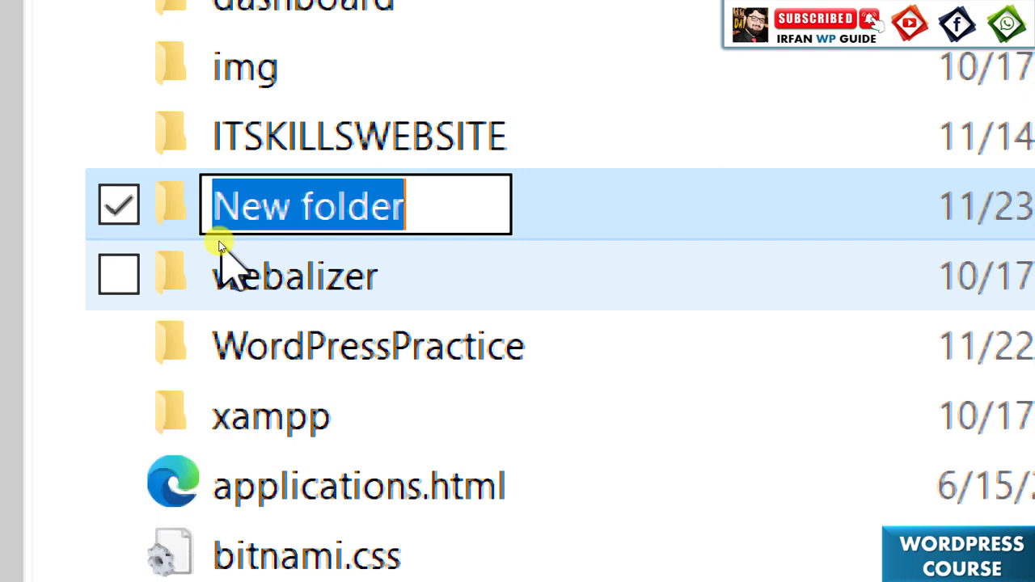
pyautogui.write('Irfans')
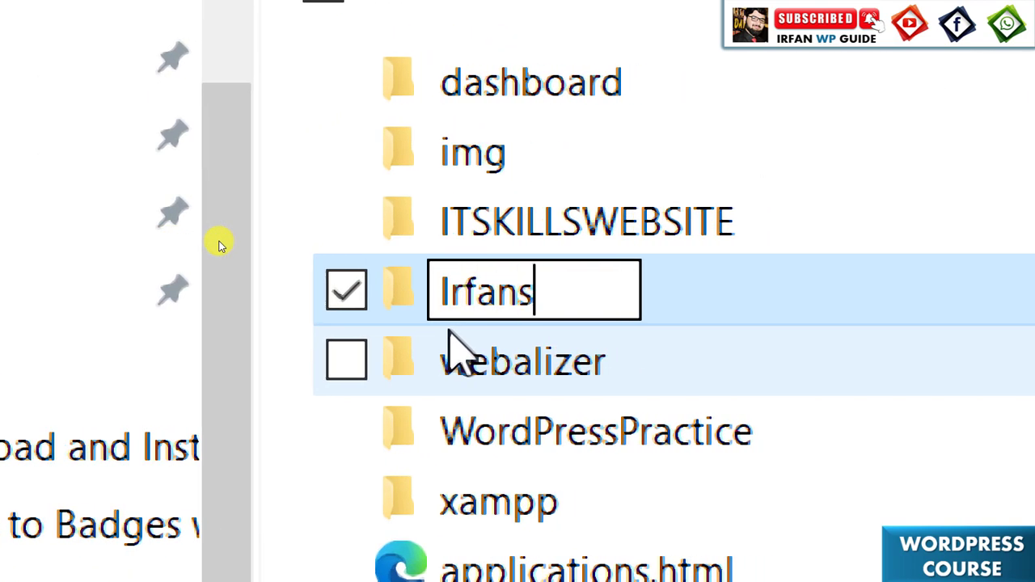
pyautogui.write('tore')
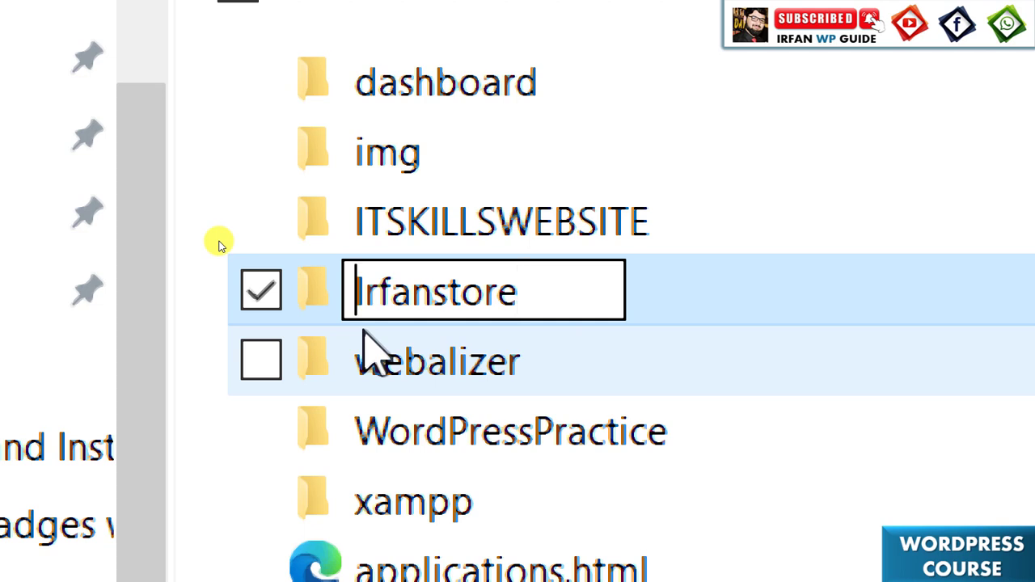
pyautogui.press('Home')
pyautogui.press('Delete')
pyautogui.write('i')
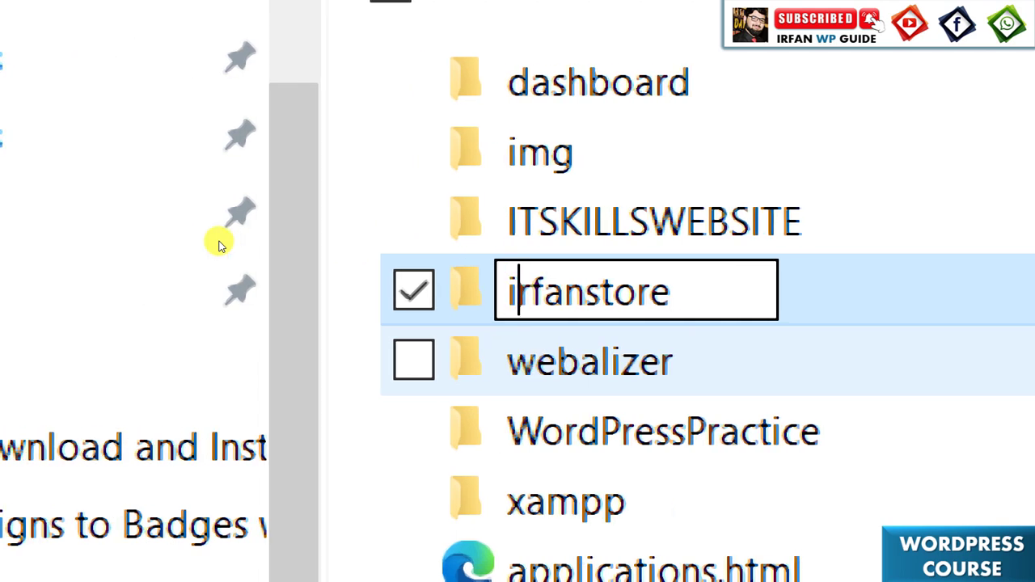
pyautogui.press('End')
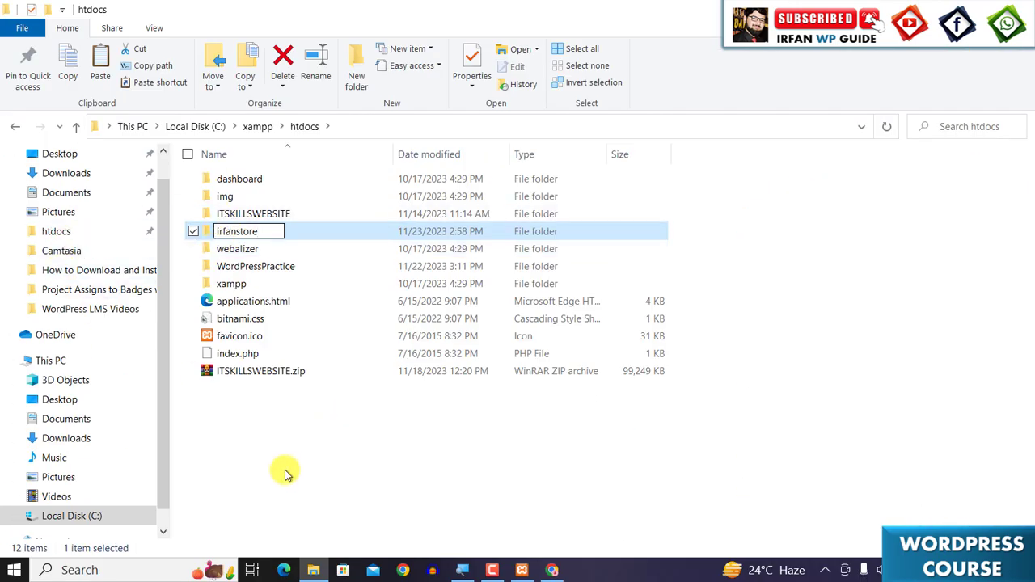
pyautogui.press('Return')
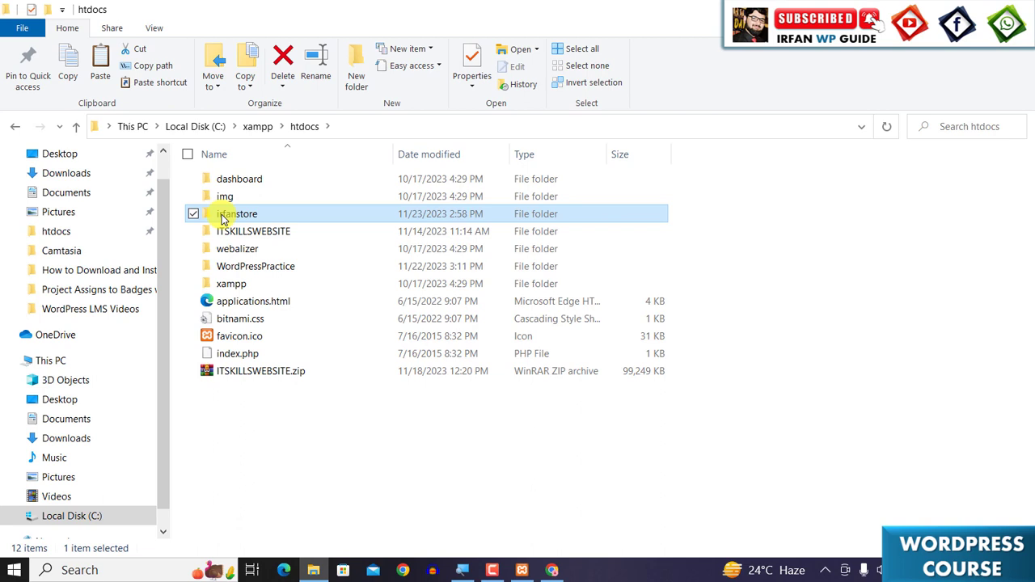
# - Open the irfanstore folder and paste the copied WordPress files into it
pyautogui.doubleClick(225, 217)
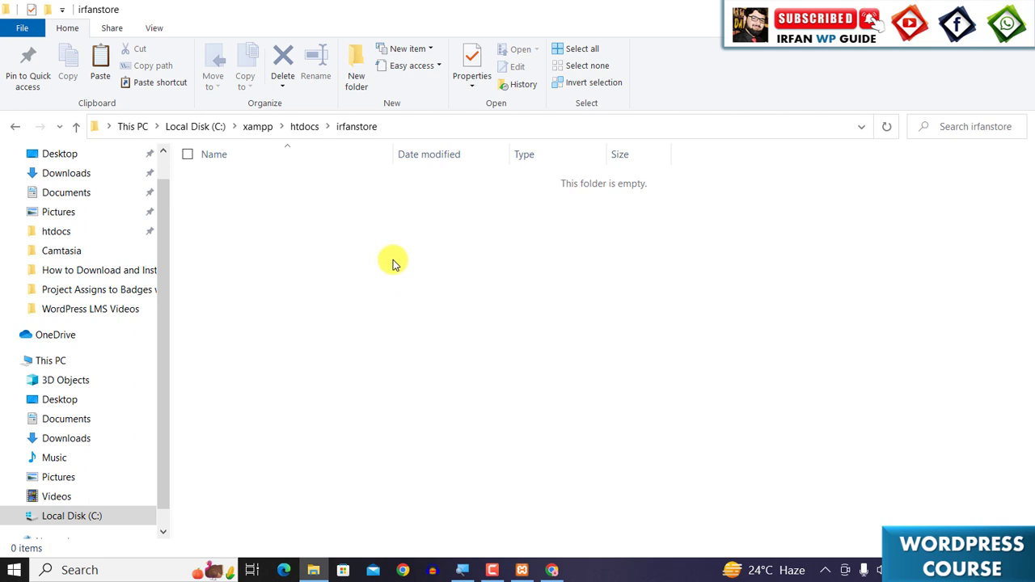
pyautogui.rightClick(393, 260)
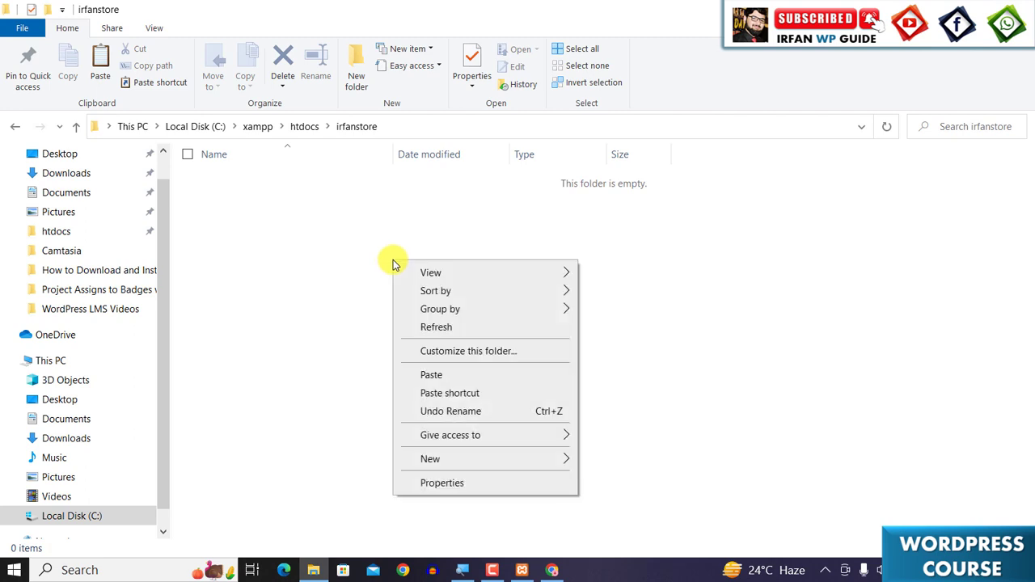
pyautogui.click(430, 378)
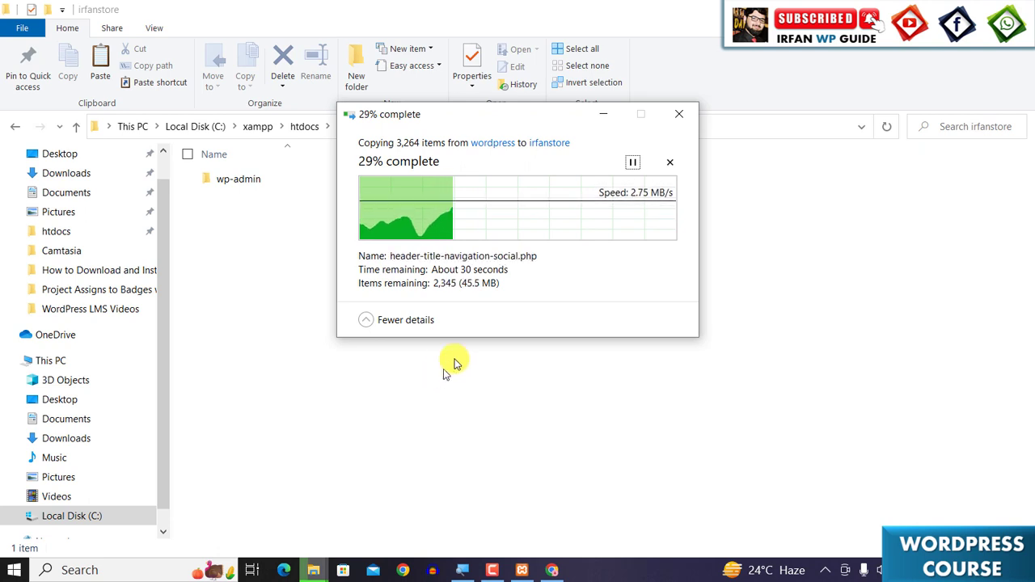
pyautogui.click(604, 114)
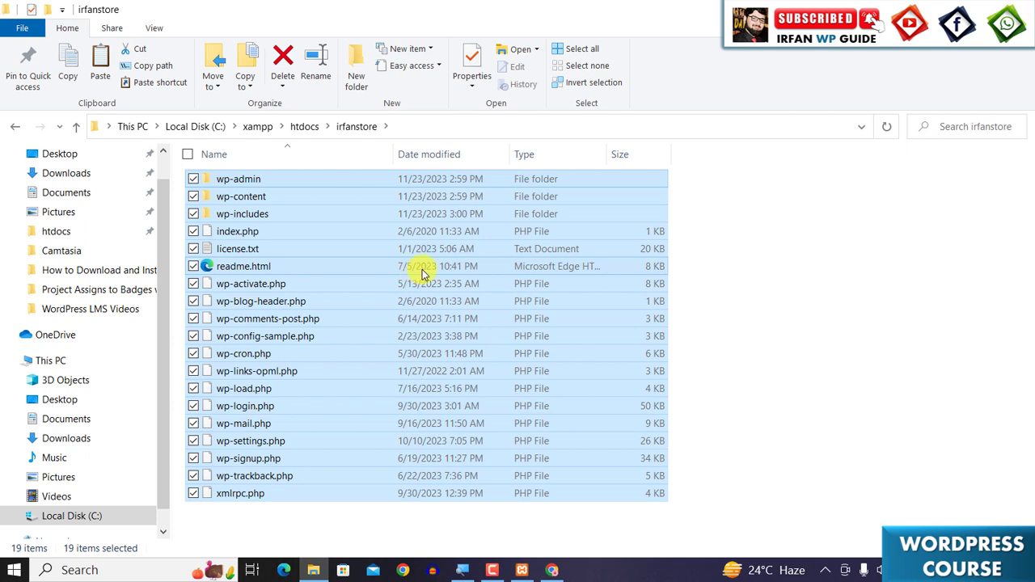
pyautogui.click(735, 420)
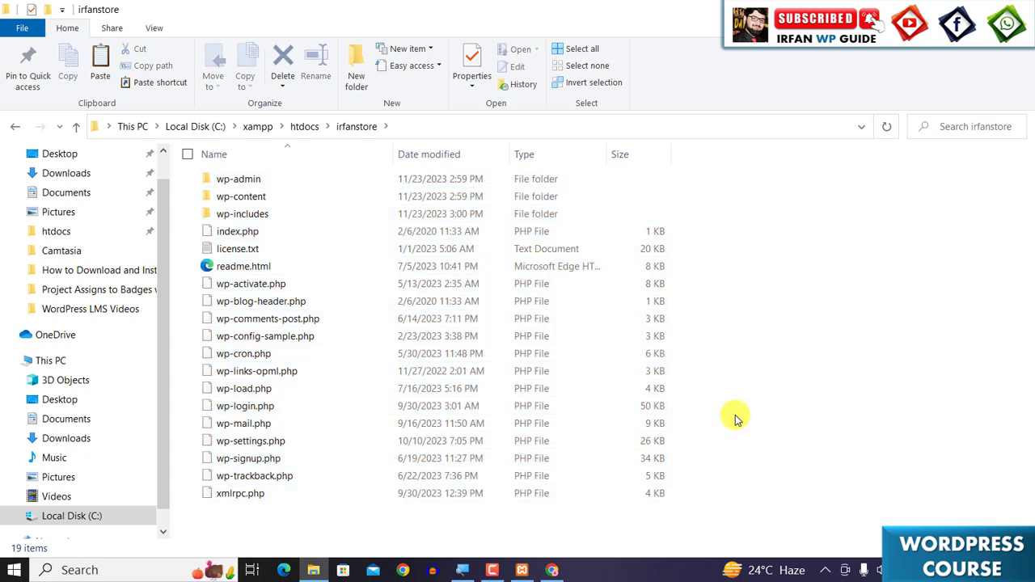
# - Switch to the browser and open localhost/irfanstore in a new tab
pyautogui.click(551, 570)
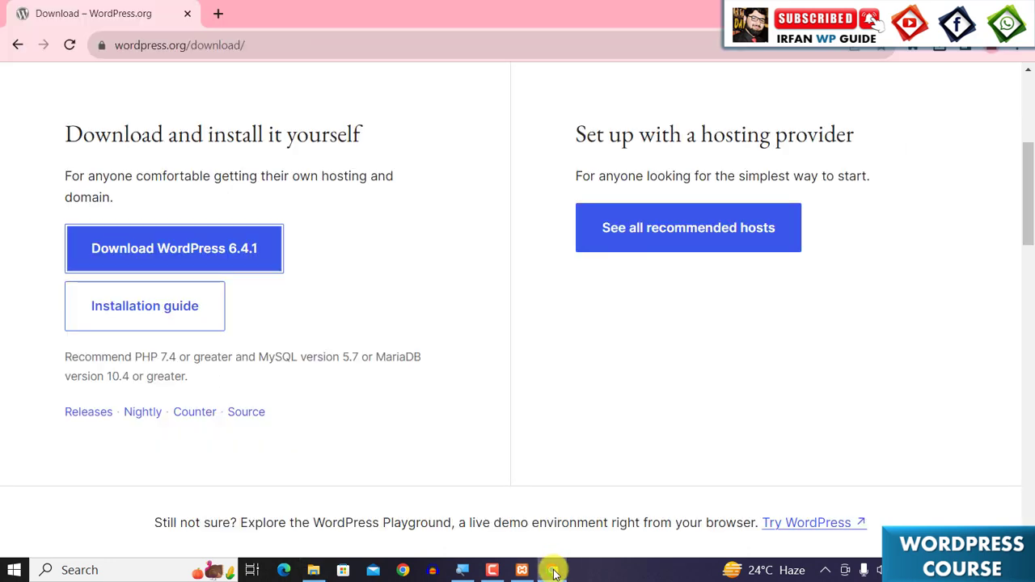
pyautogui.click(218, 14)
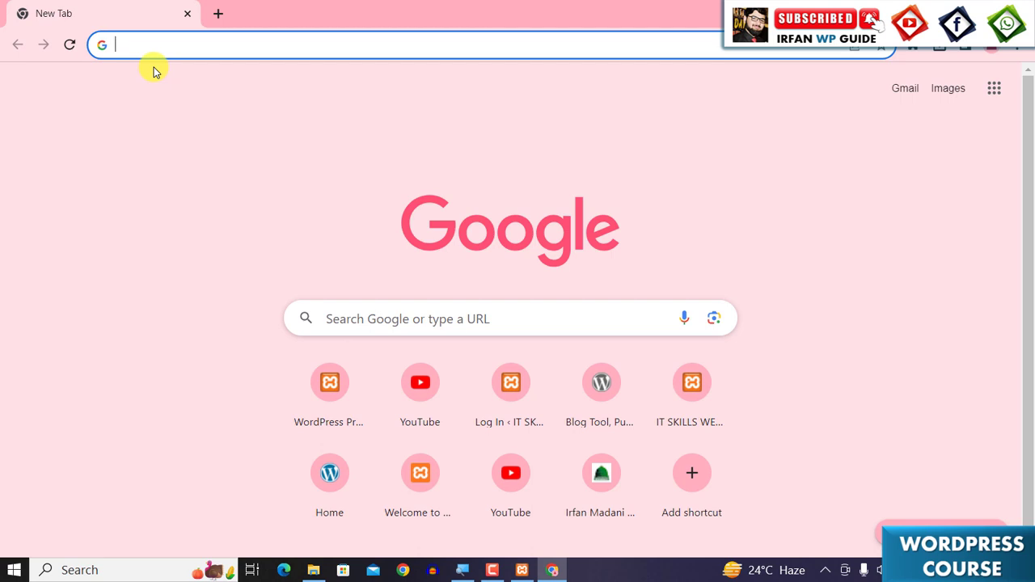
pyautogui.write('localhost')
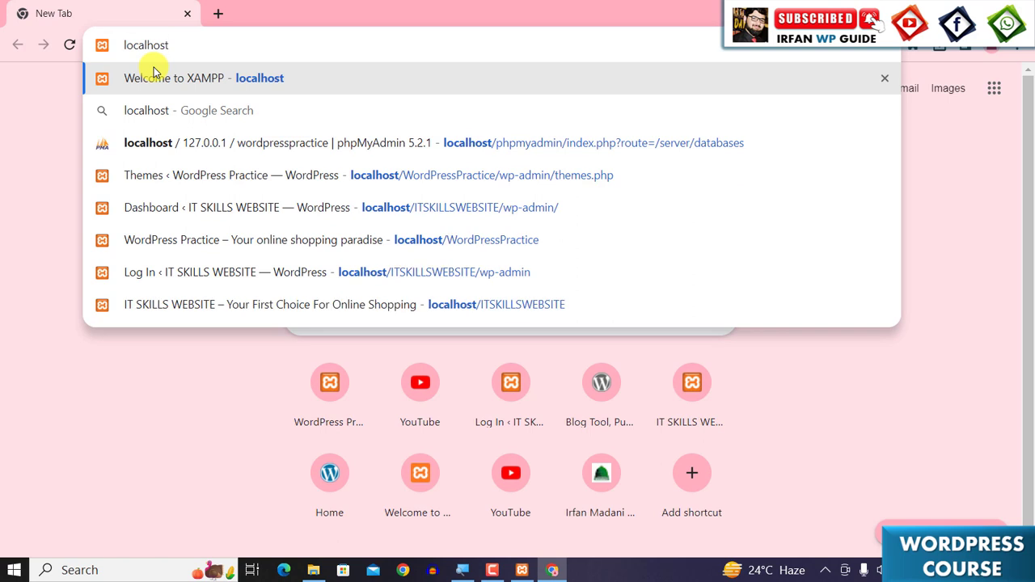
pyautogui.write('/')
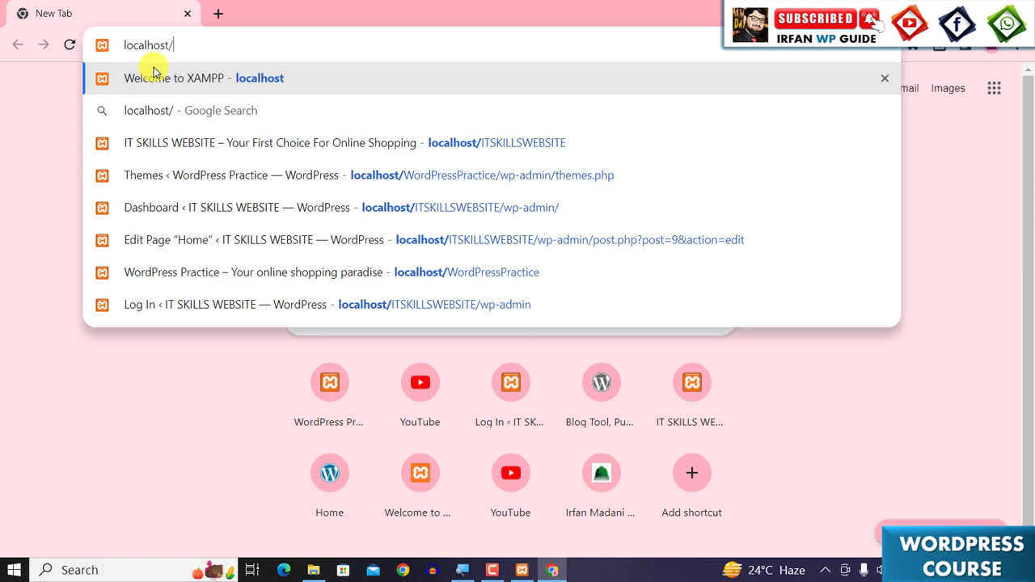
pyautogui.write('ir')
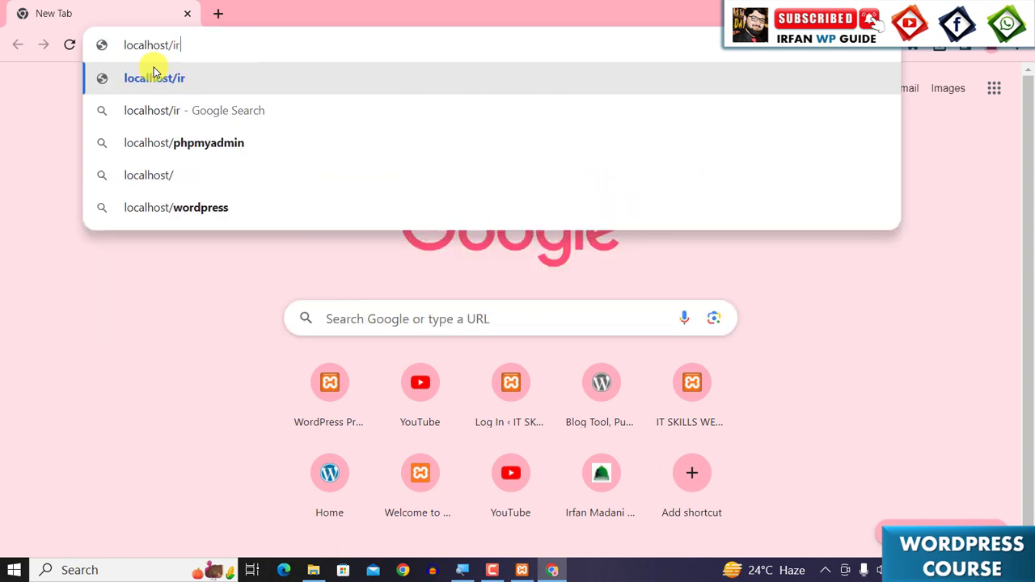
pyautogui.write('fanstore')
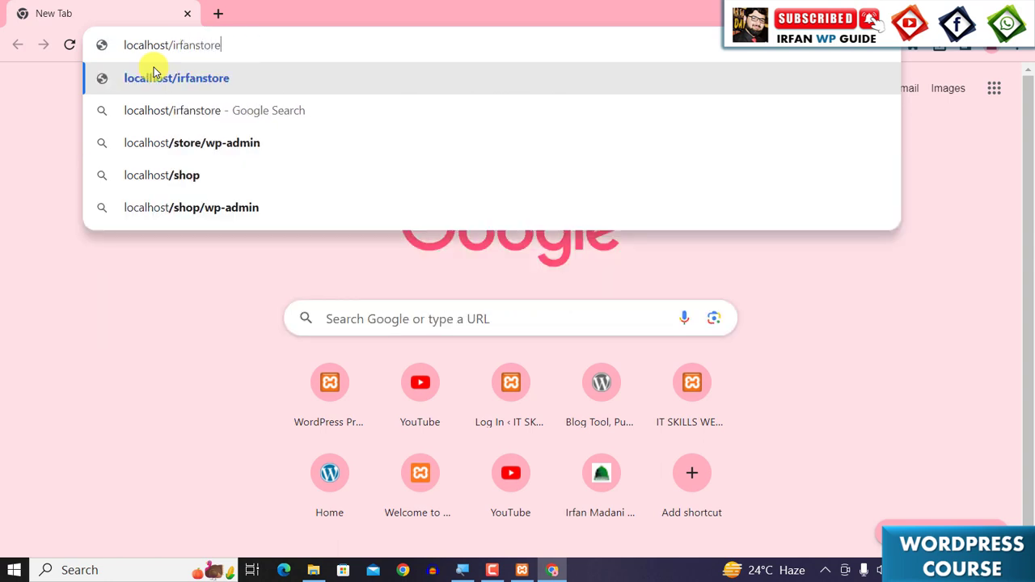
pyautogui.press('Return')
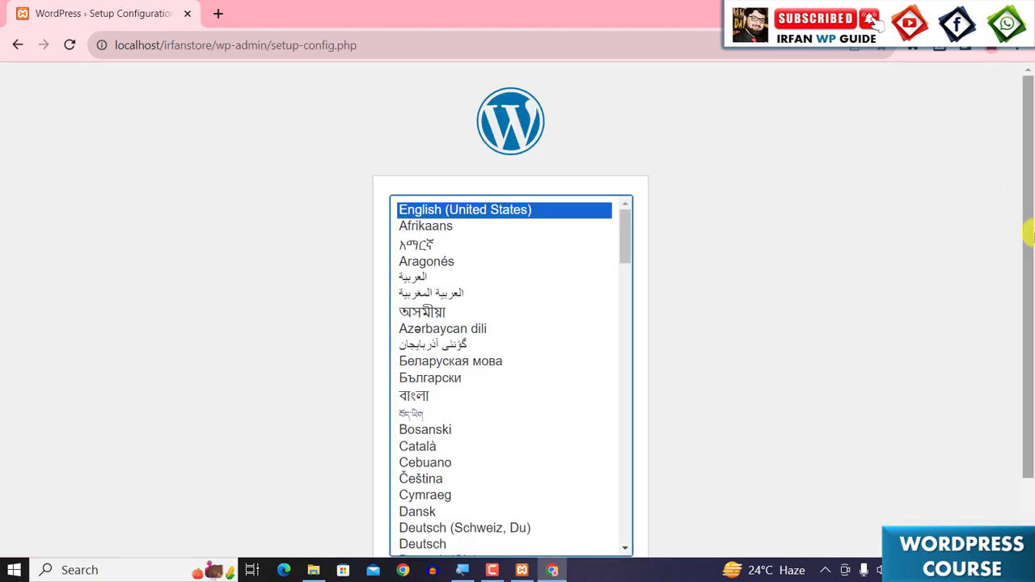
# - Continue the WordPress setup in English (United States) and proceed past the welcome page to the database form
pyautogui.scroll(-2, 1028, 234)
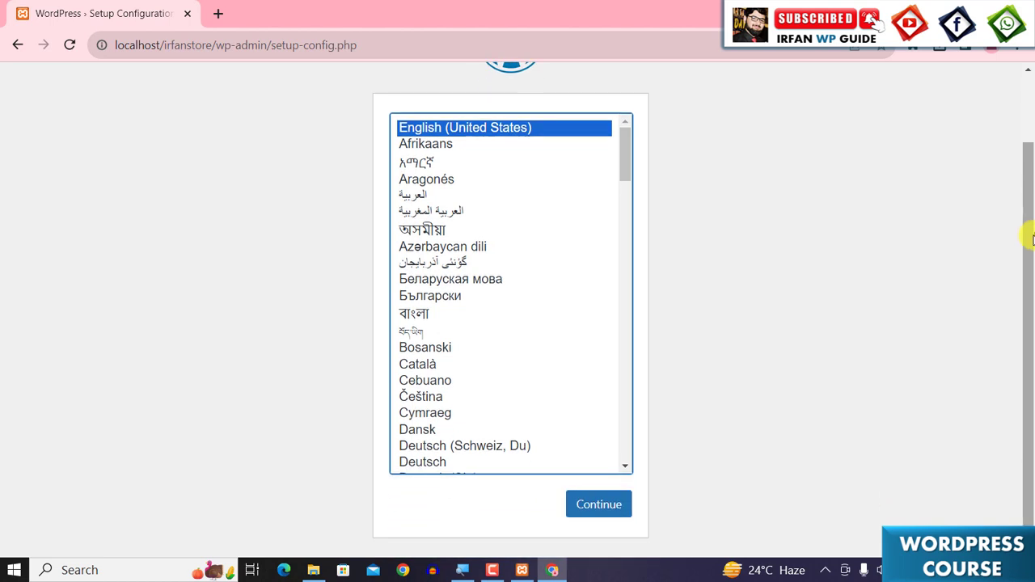
pyautogui.click(624, 509)
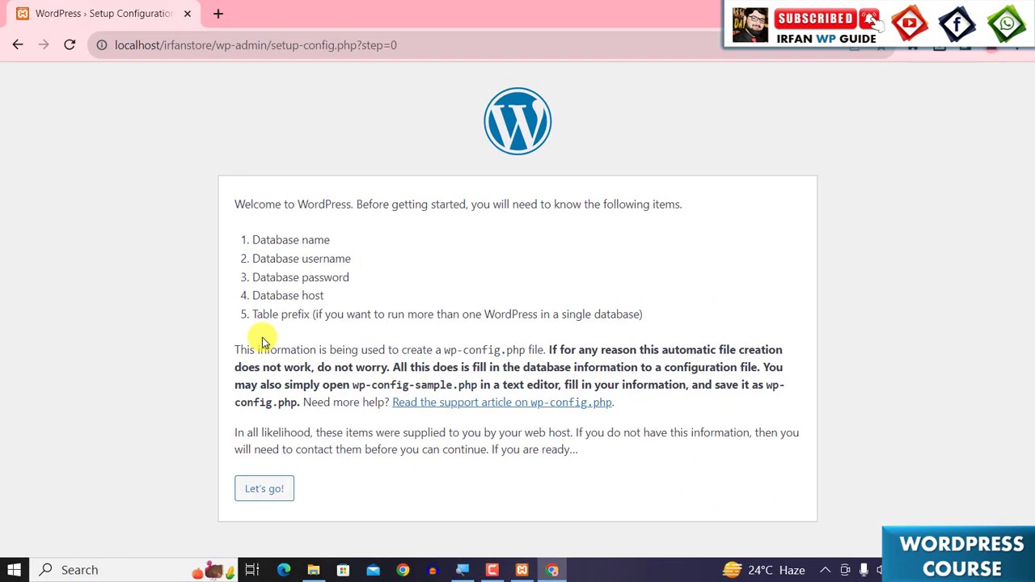
pyautogui.click(263, 494)
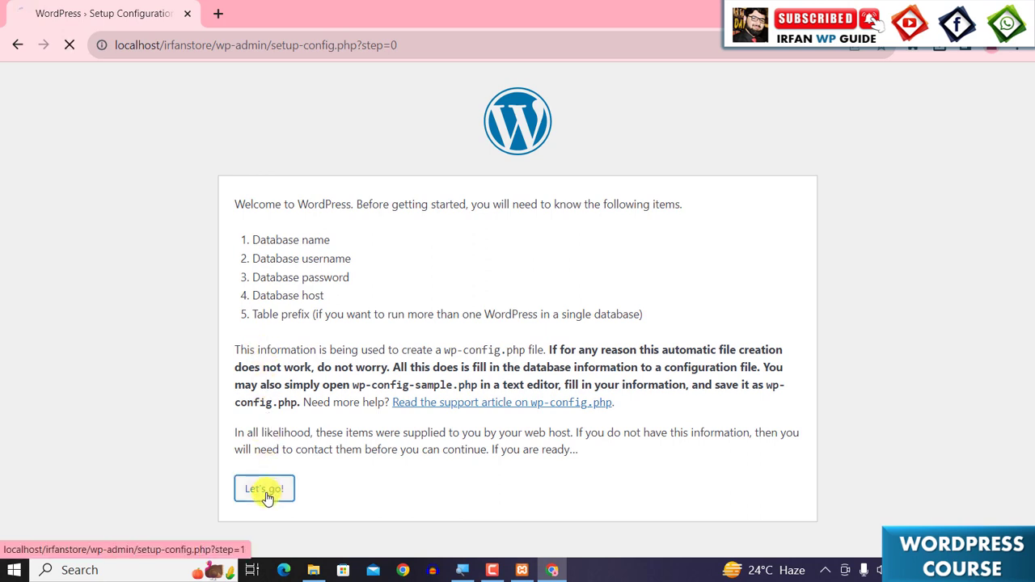
pyautogui.scroll(-1, 450, 397)
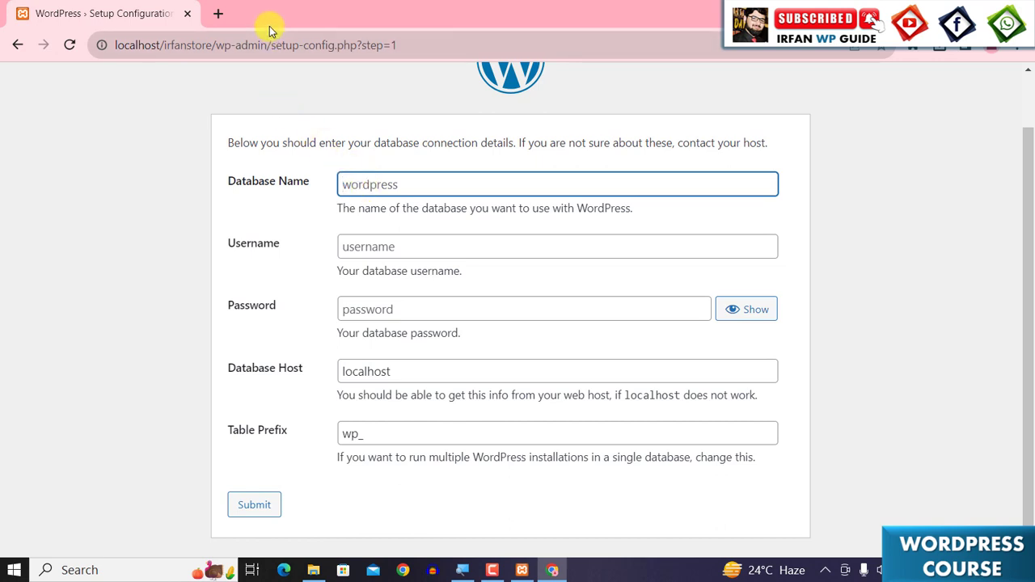
# - Open localhost in a new tab and go to phpMyAdmin from the XAMPP dashboard
pyautogui.click(218, 17)
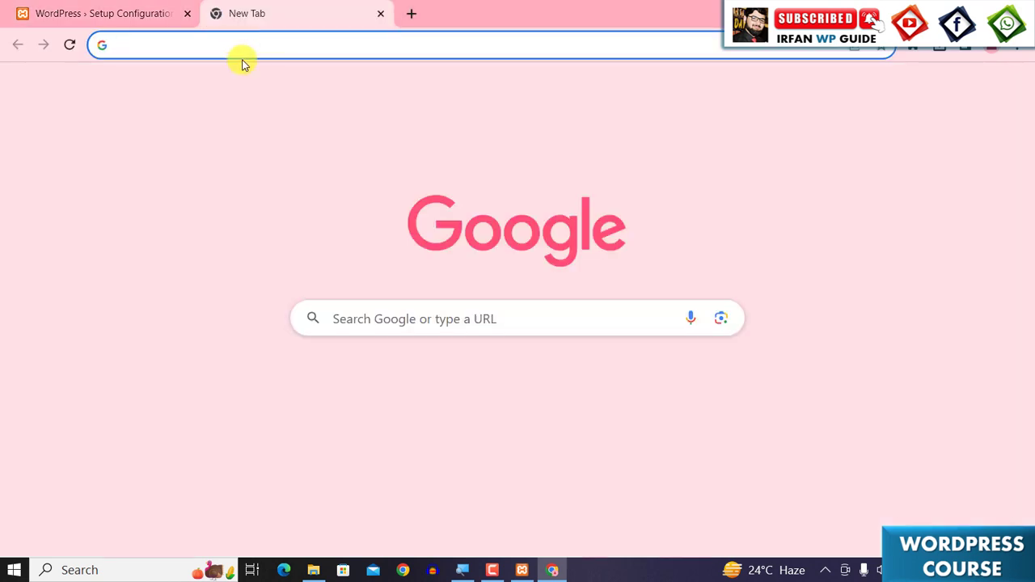
pyautogui.write('localhost')
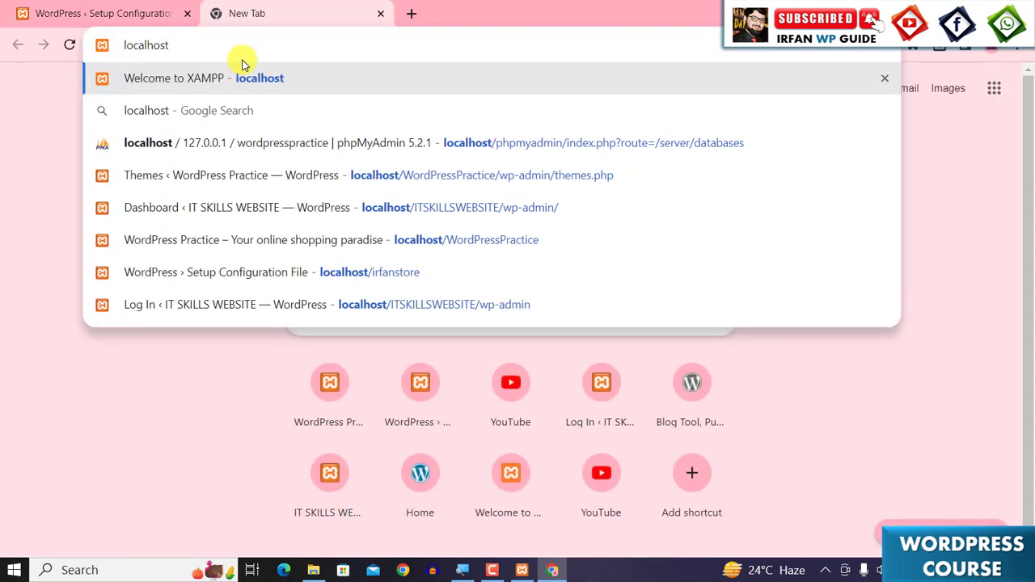
pyautogui.press('Return')
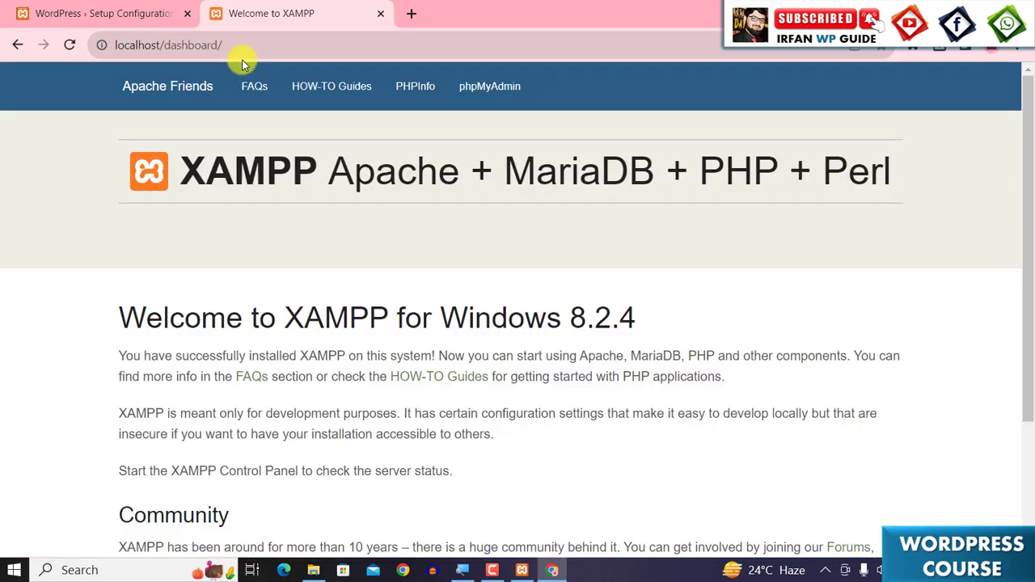
pyautogui.click(488, 107)
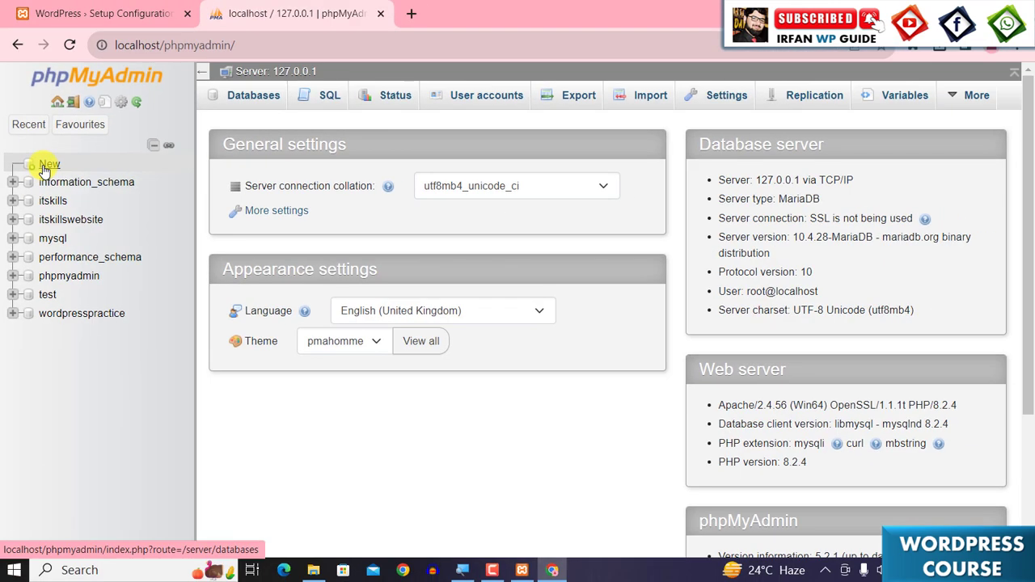
# - Create a new database named irfanstore in phpMyAdmin
pyautogui.click(48, 165)
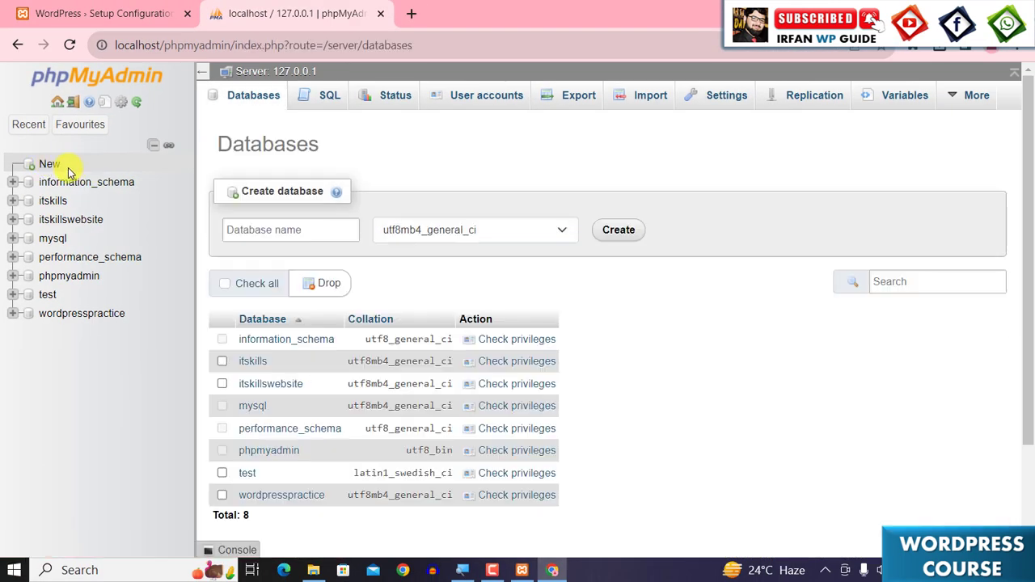
pyautogui.click(233, 231)
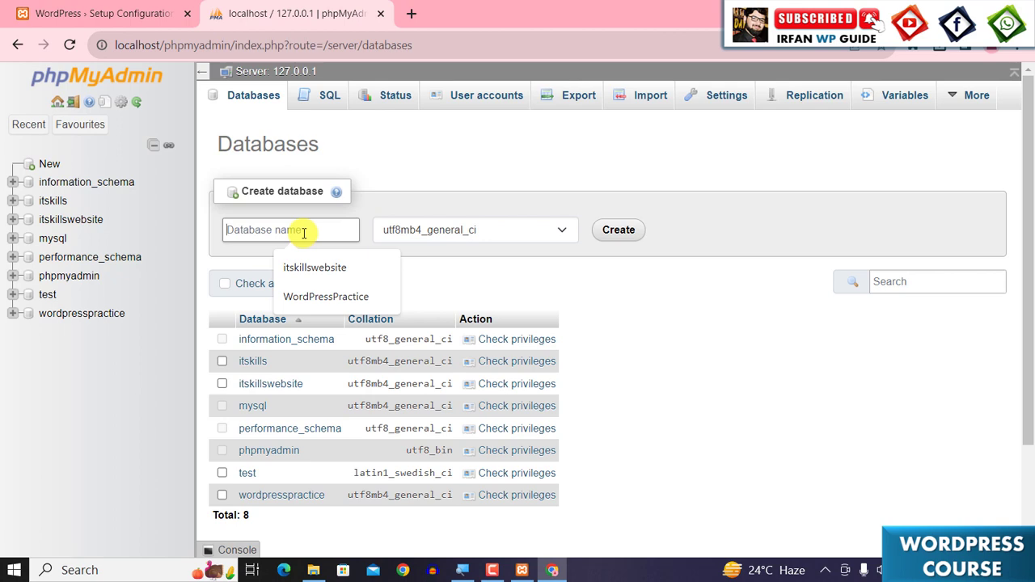
pyautogui.write('ir')
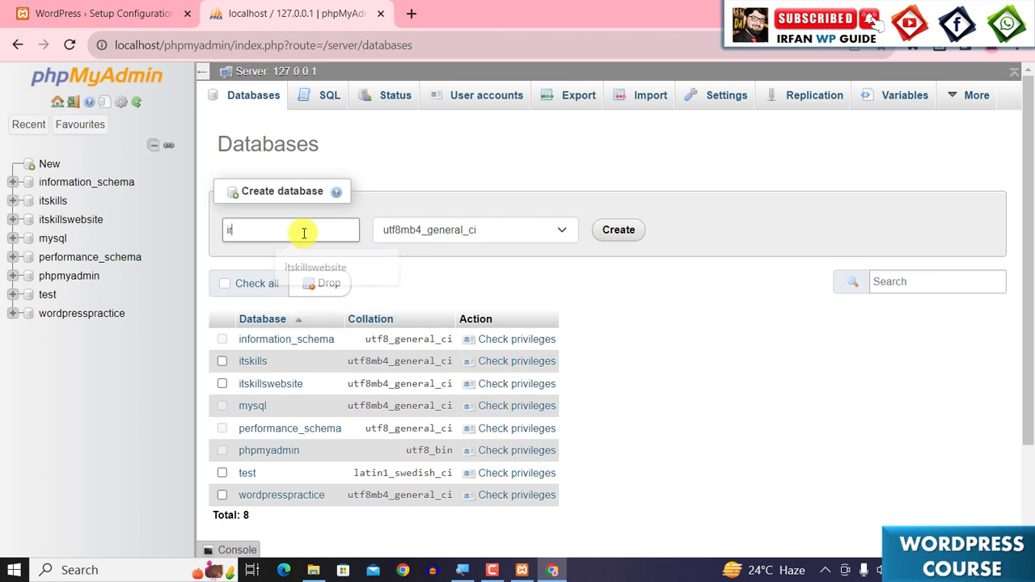
pyautogui.write('fanstore')
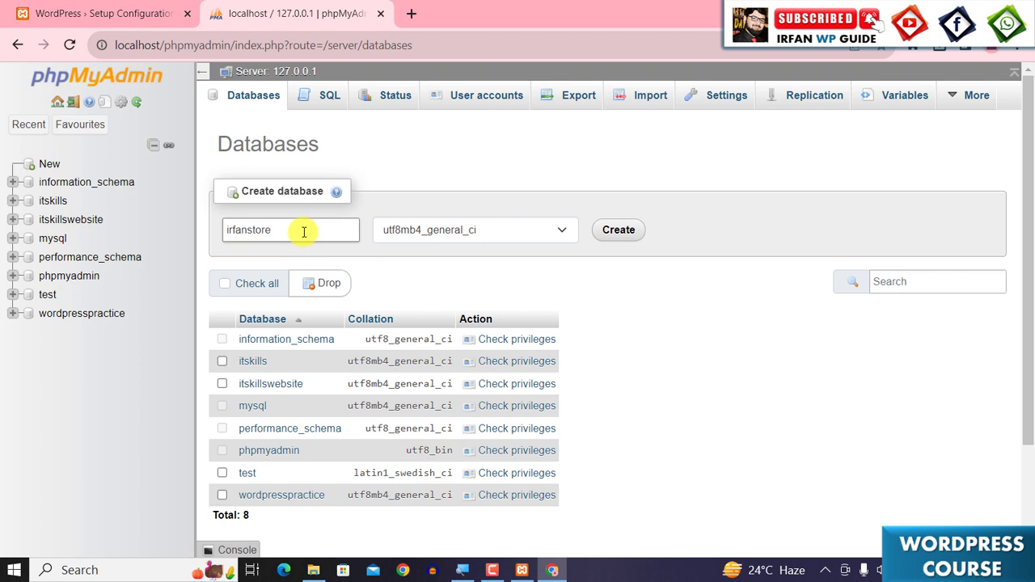
pyautogui.click(614, 235)
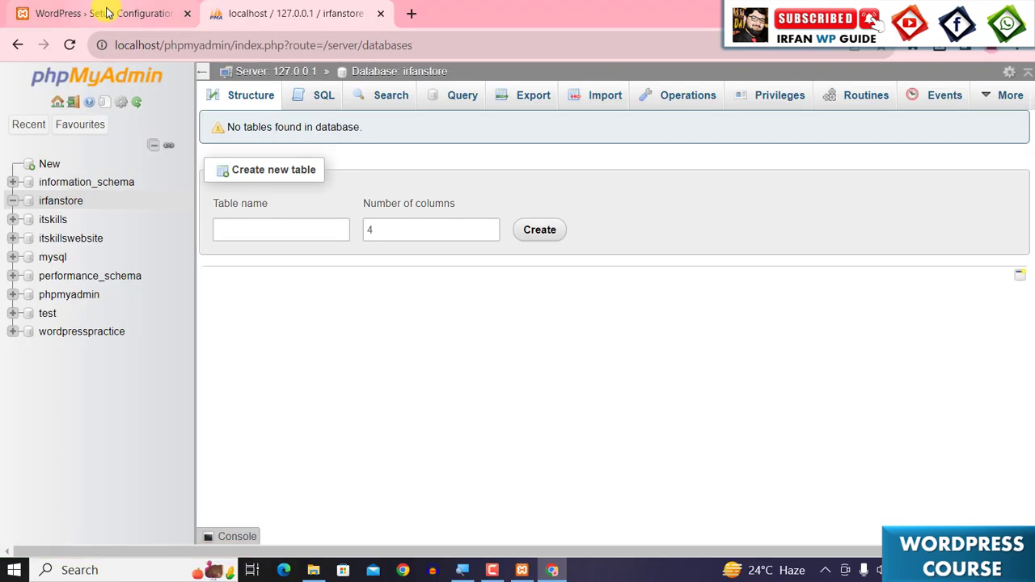
# - Return to the setup tab, enter database name irfanstore and username root with an empty password, and submit
pyautogui.click(101, 13)
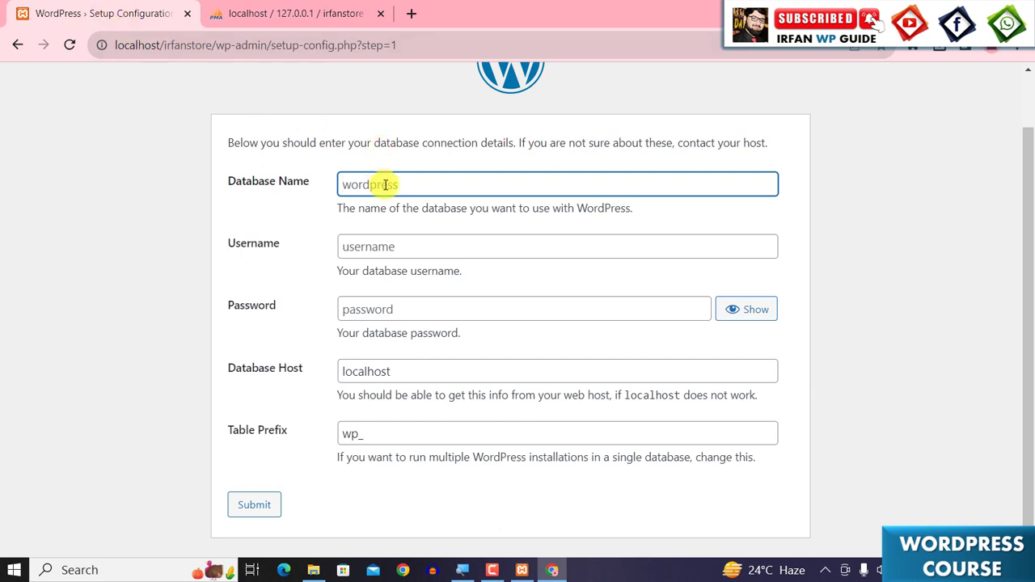
pyautogui.write('irfanstore')
pyautogui.click(405, 251)
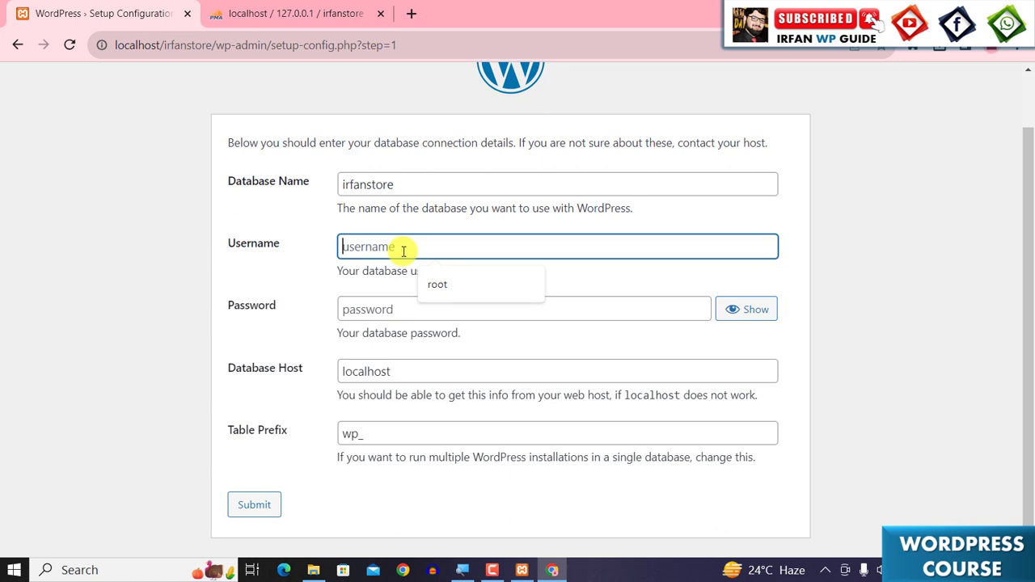
pyautogui.click(445, 286)
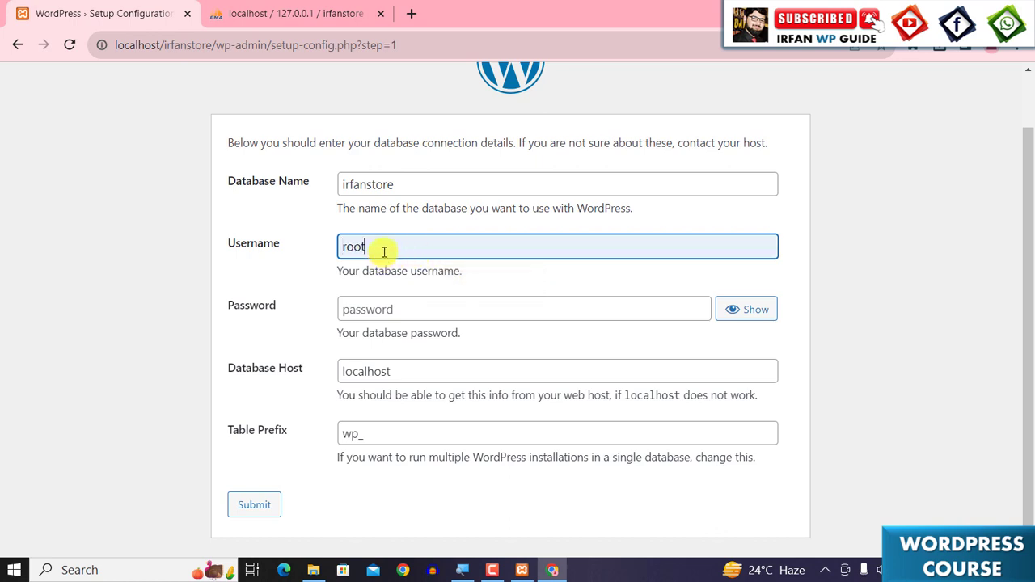
pyautogui.click(361, 307)
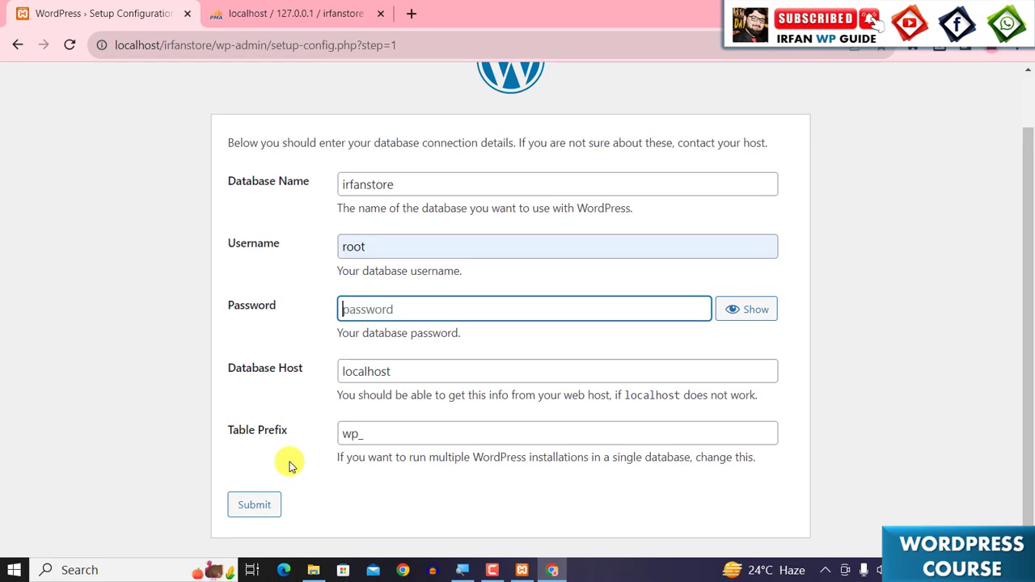
pyautogui.click(257, 511)
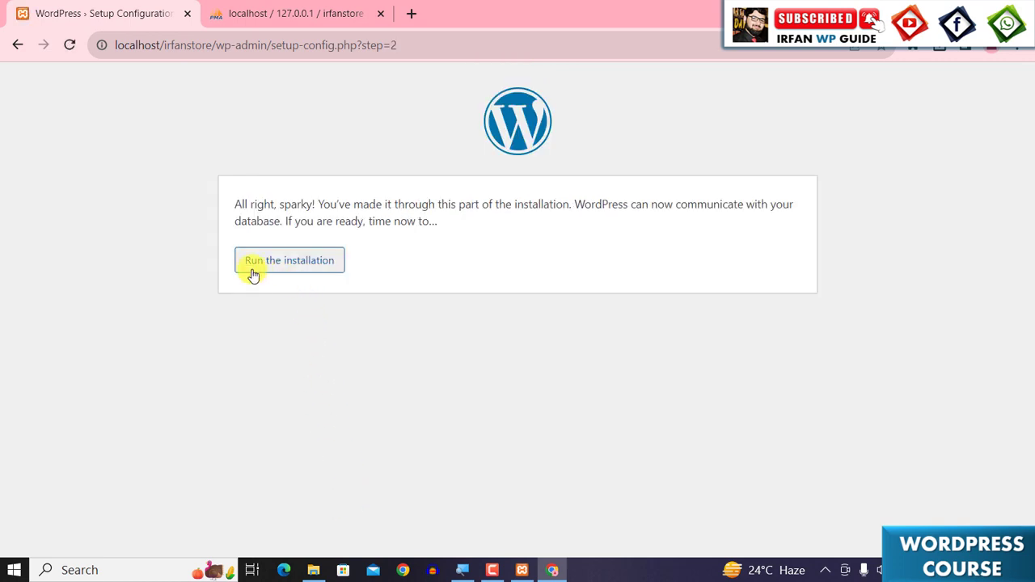
# - Run the WordPress installation and review the information-needed form
pyautogui.click(280, 276)
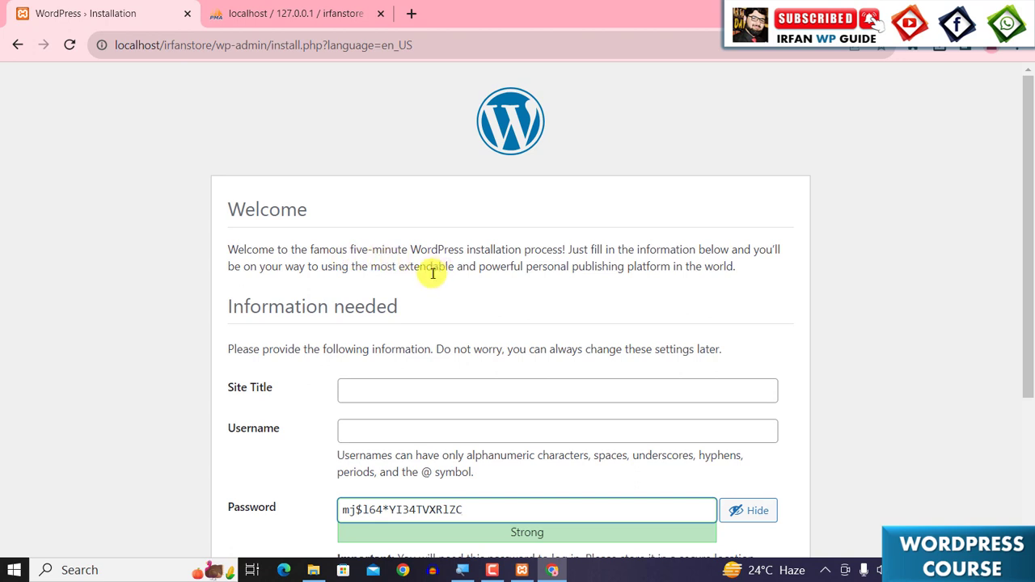
pyautogui.scroll(-1, 422, 287)
pyautogui.scroll(-3, 423, 287)
pyautogui.scroll(4, 419, 289)
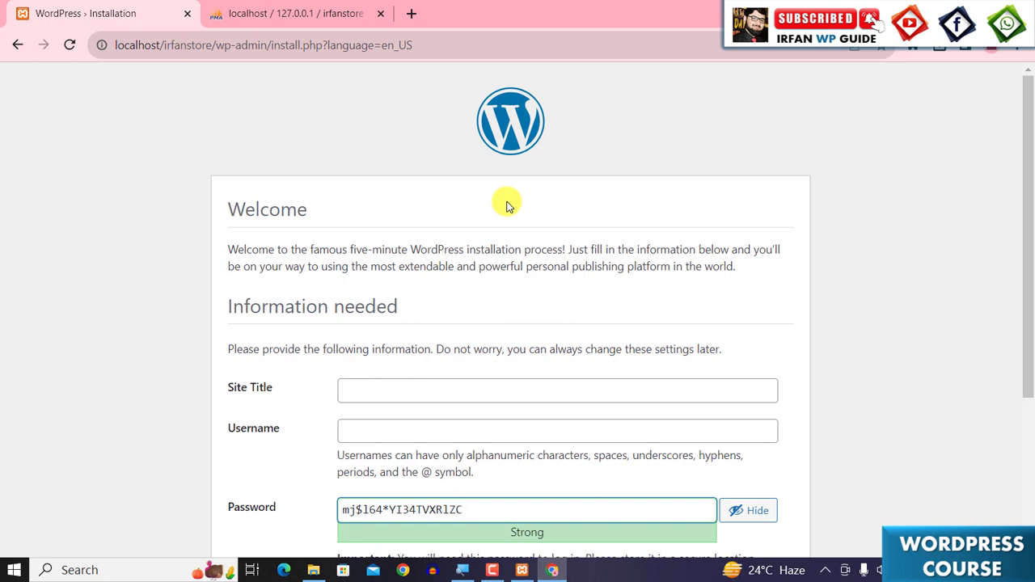
pyautogui.scroll(-3, 539, 391)
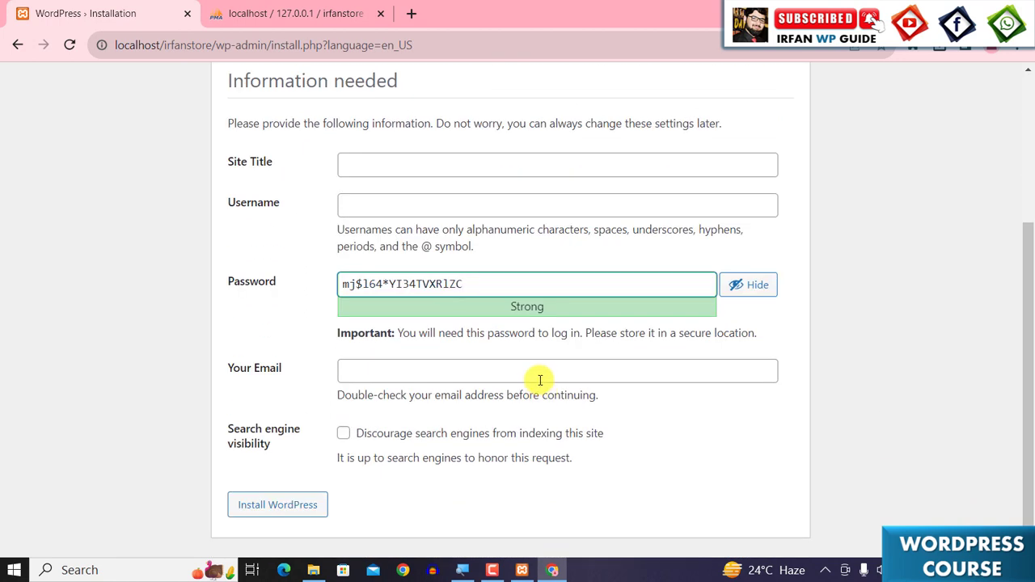
pyautogui.scroll(1, 540, 380)
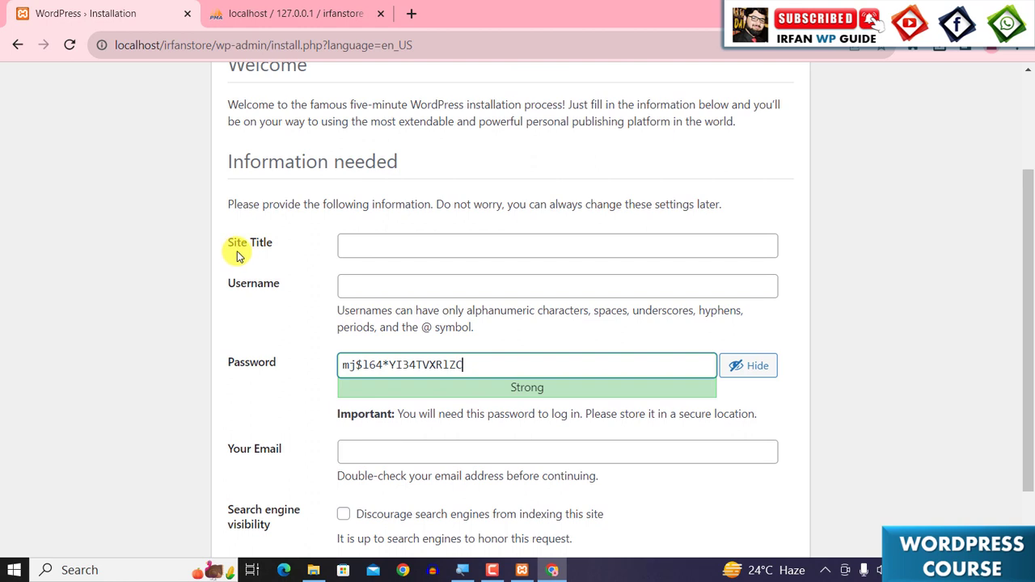
# - Enter Irfan Store as the site title and Irfan as the admin username
pyautogui.click(376, 246)
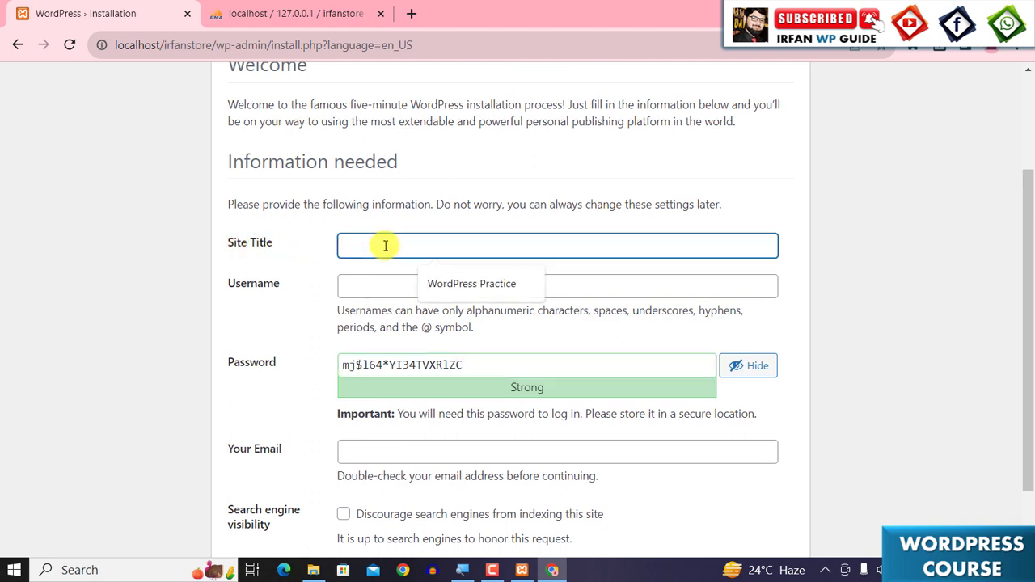
pyautogui.write('Irfan')
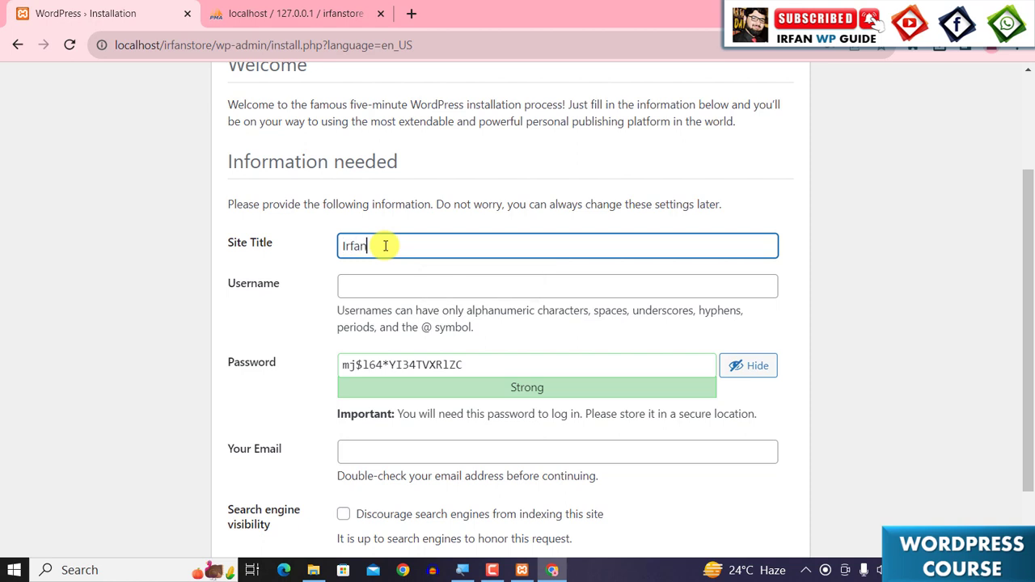
pyautogui.write(' Store')
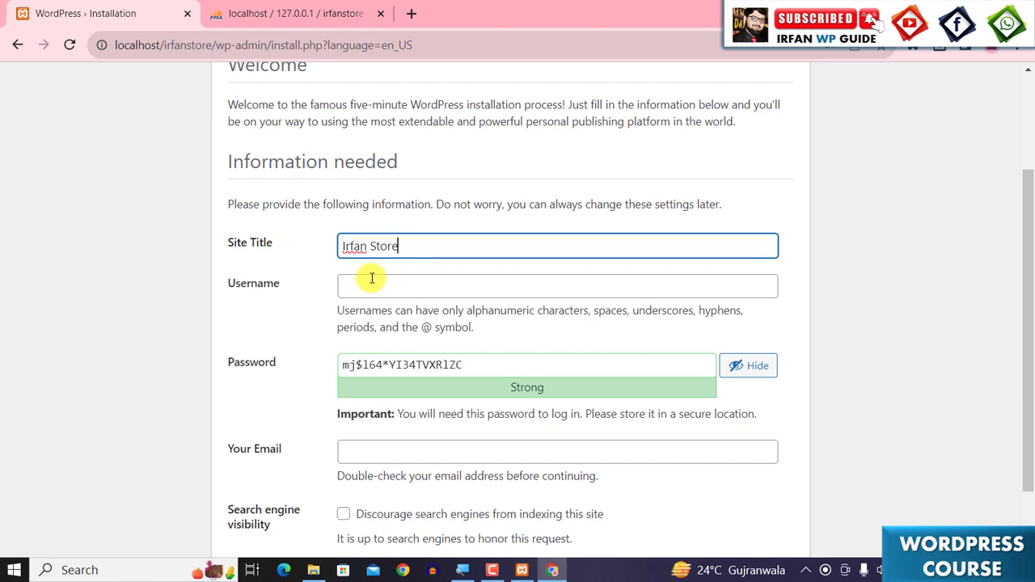
pyautogui.click(372, 281)
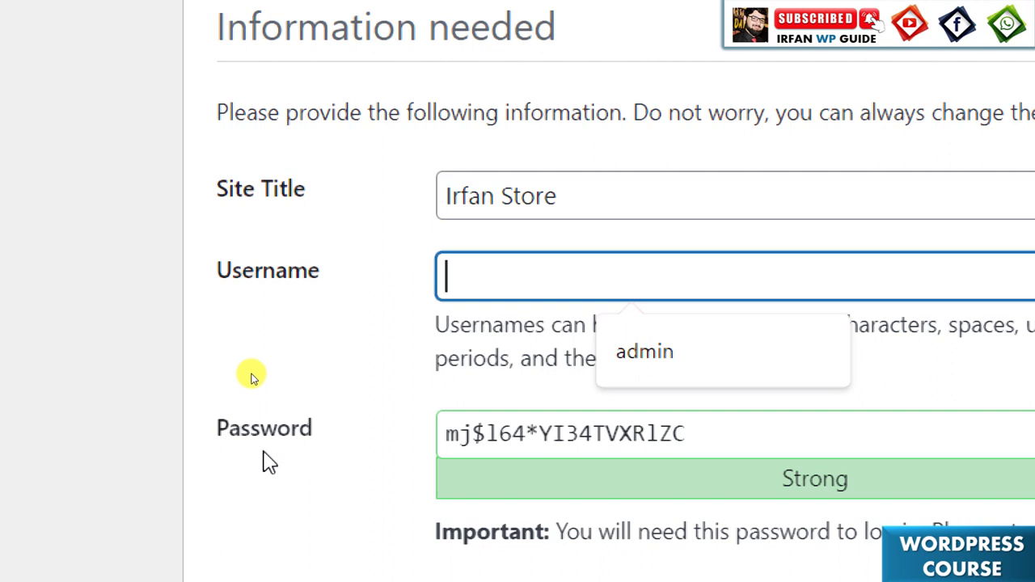
pyautogui.write('Ir')
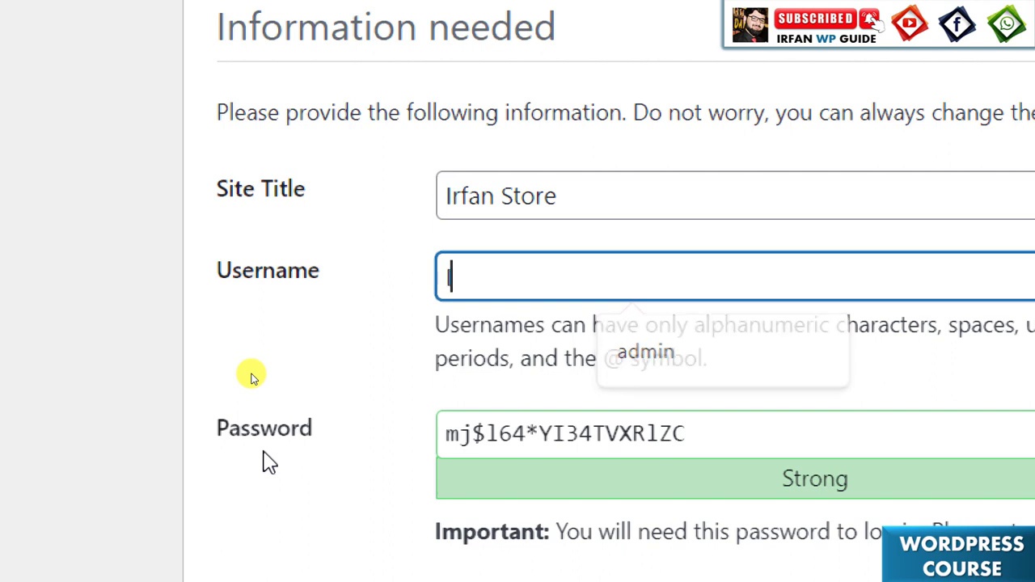
pyautogui.write('fan')
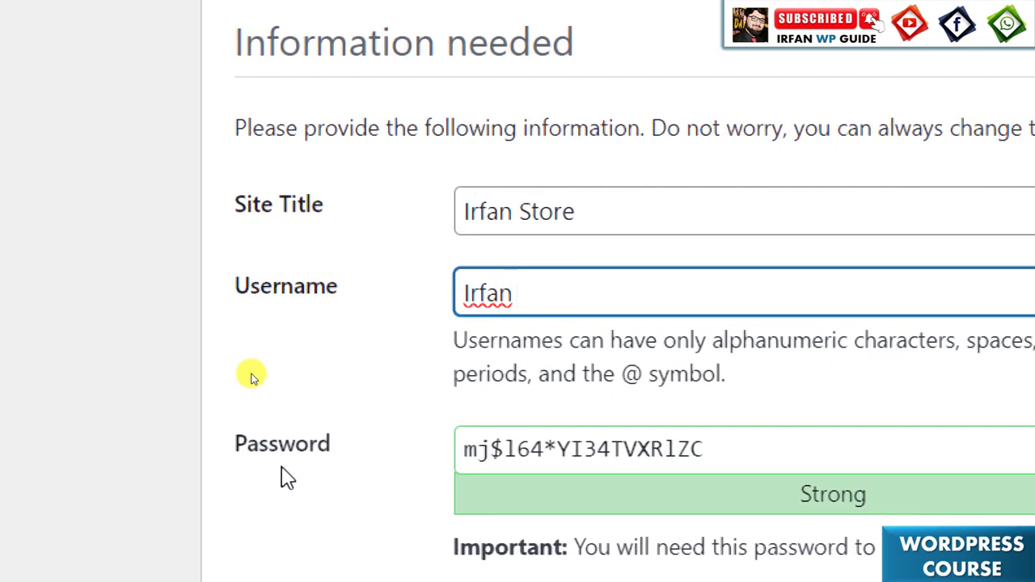
# - Replace the generated admin password with your own chosen password
pyautogui.scroll(-2, 283, 477)
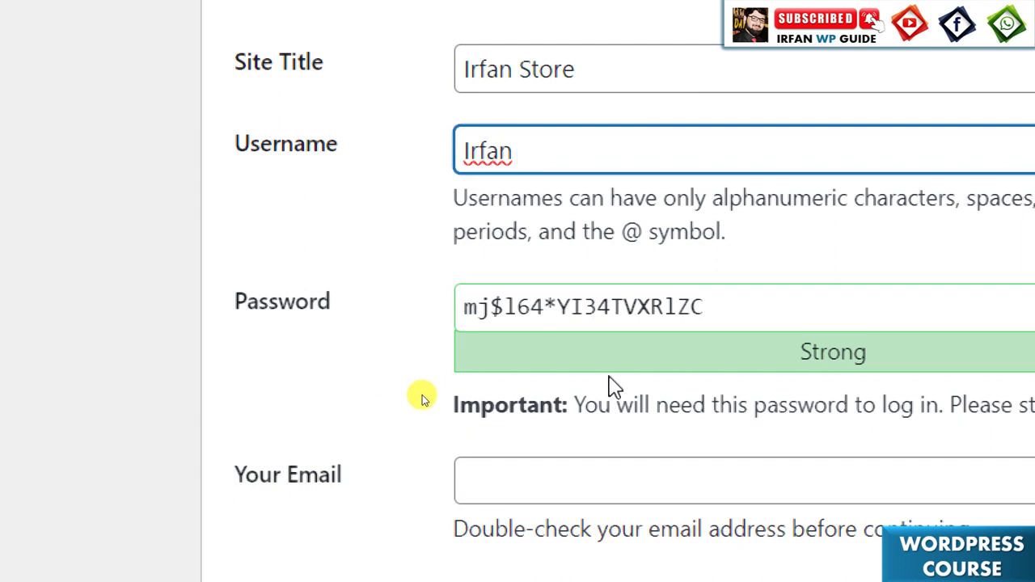
pyautogui.moveTo(769, 301); pyautogui.dragTo(402, 330)
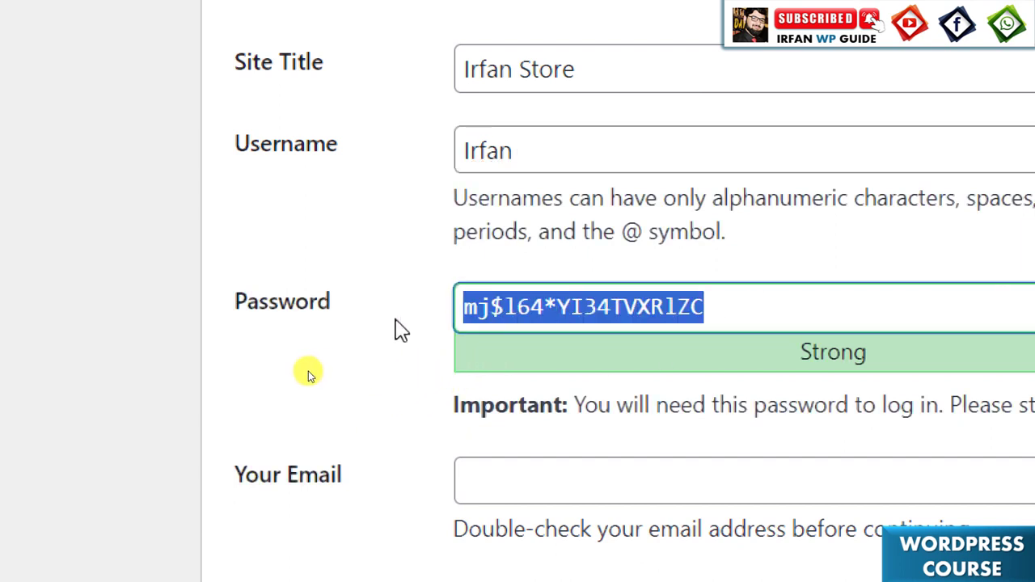
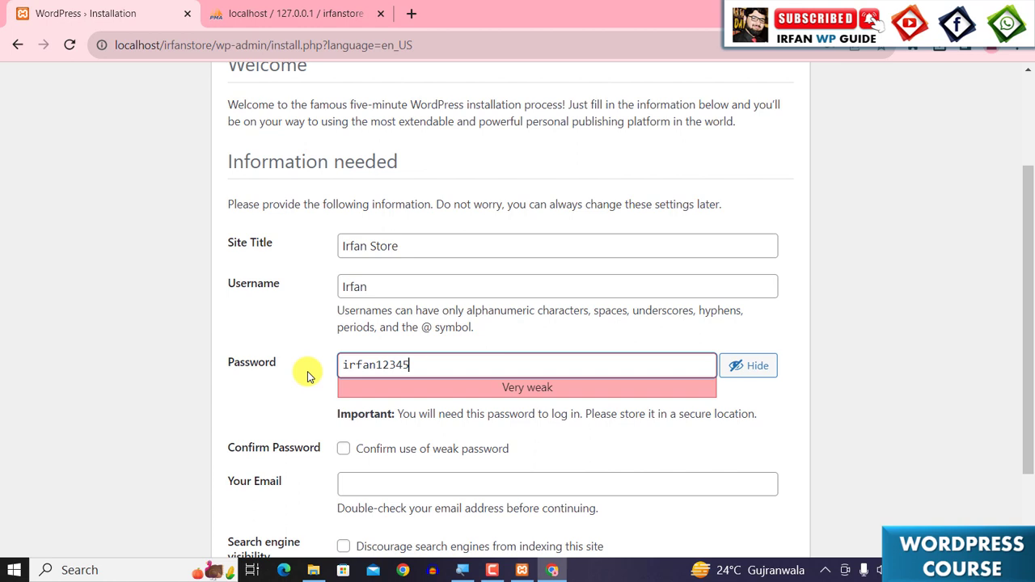
# - Confirm use of the weak password, fill in the admin e-mail address, and install WordPress
pyautogui.scroll(-2, 308, 371)
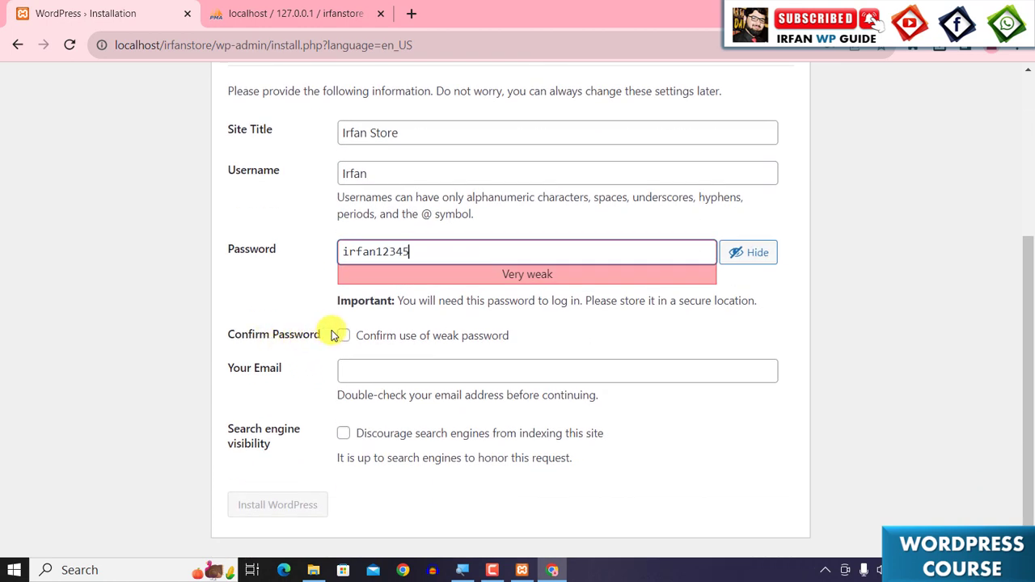
pyautogui.click(343, 336)
pyautogui.click(364, 371)
pyautogui.click(474, 412)
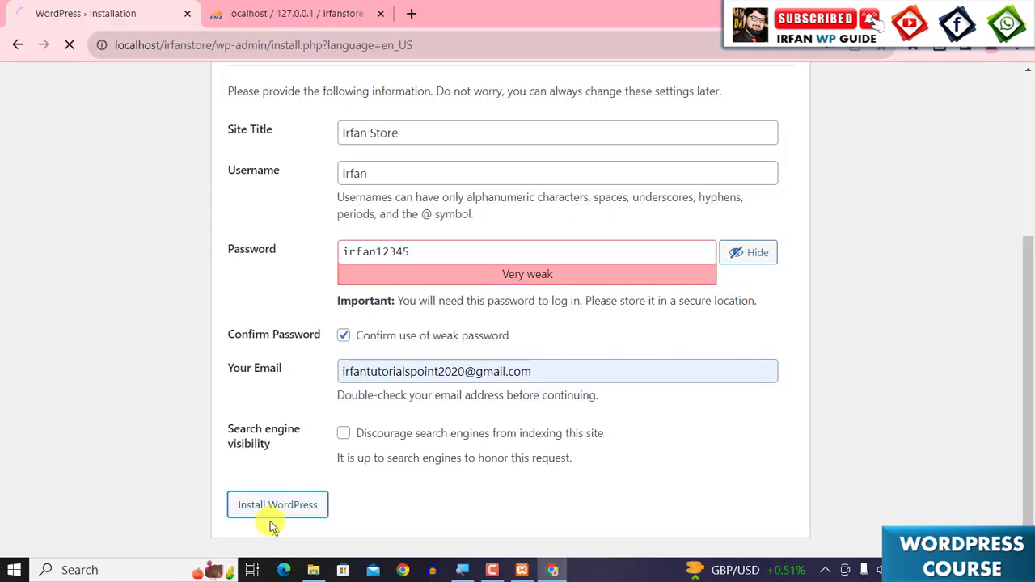
pyautogui.click(162, 570)
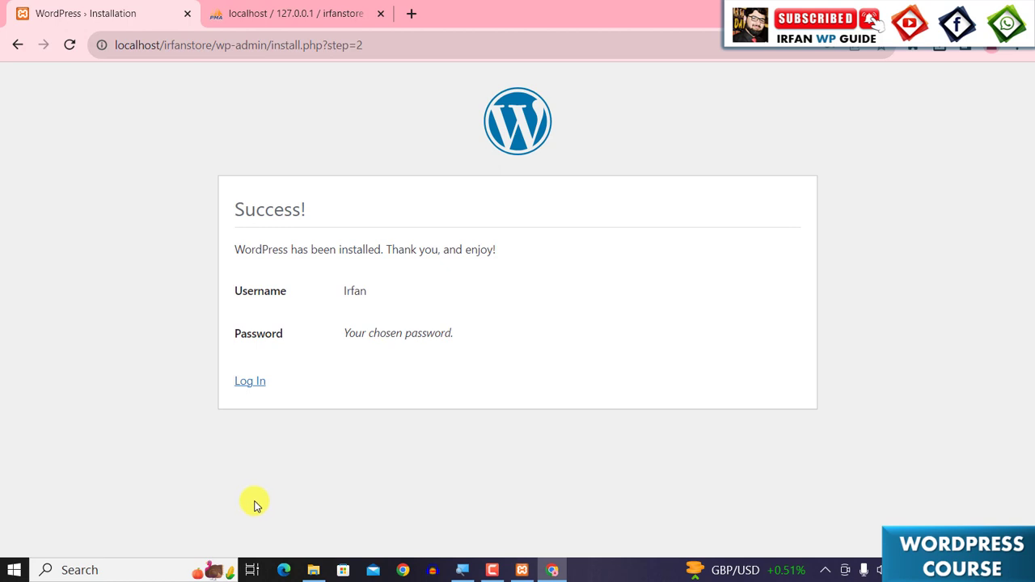
# - Go to the login page and sign in with username irfan and the account password
pyautogui.click(255, 383)
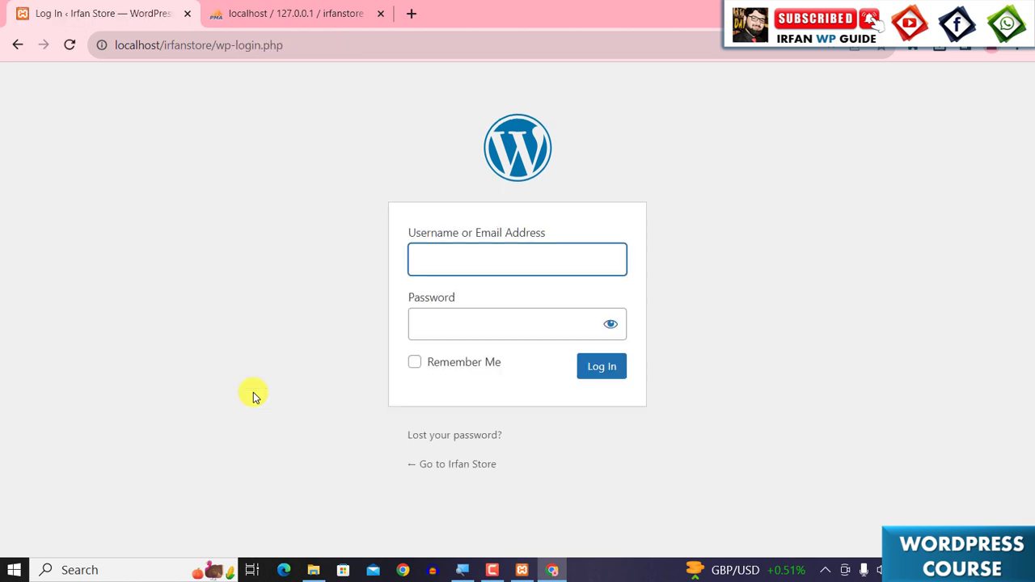
pyautogui.click(470, 262)
pyautogui.write('irfan')
pyautogui.press('Tab')
pyautogui.write('••••')
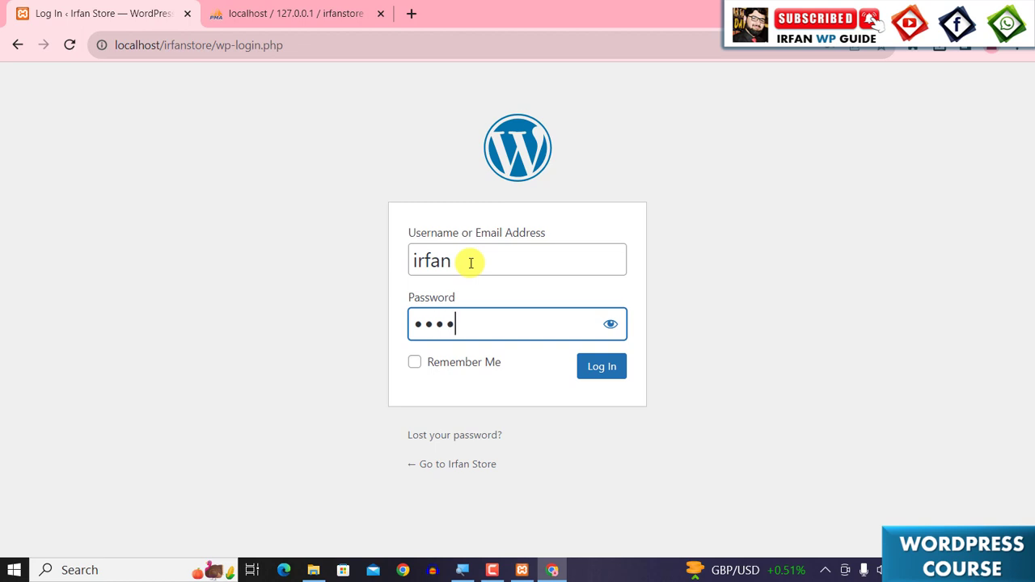
pyautogui.write('••••••')
pyautogui.click(586, 369)
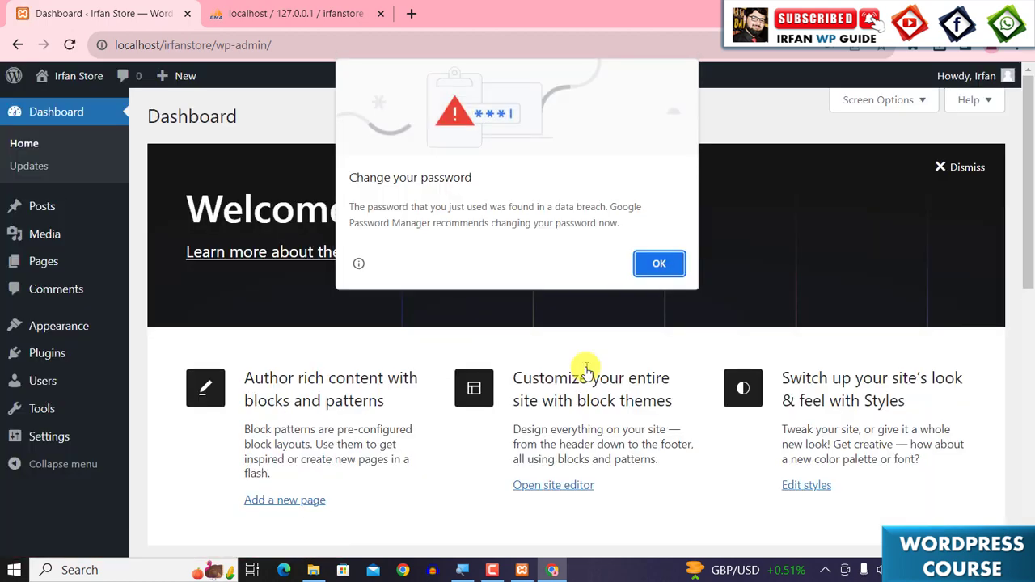
# - Dismiss the browser's password warning and scroll through the dashboard widgets
pyautogui.click(667, 263)
pyautogui.scroll(-7, 470, 354)
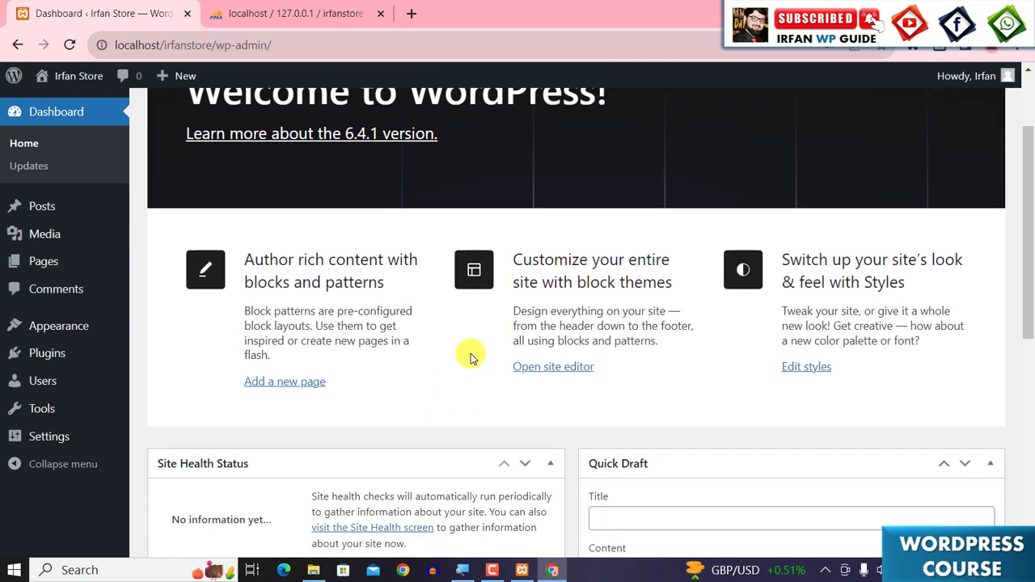
pyautogui.scroll(-2, 470, 354)
pyautogui.scroll(10, 464, 397)
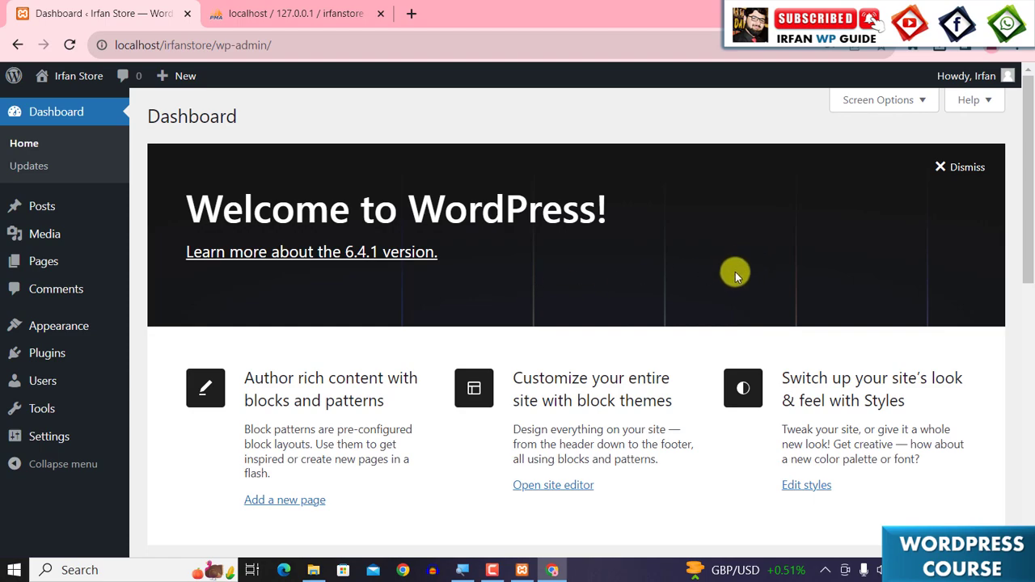
pyautogui.scroll(-8, 735, 276)
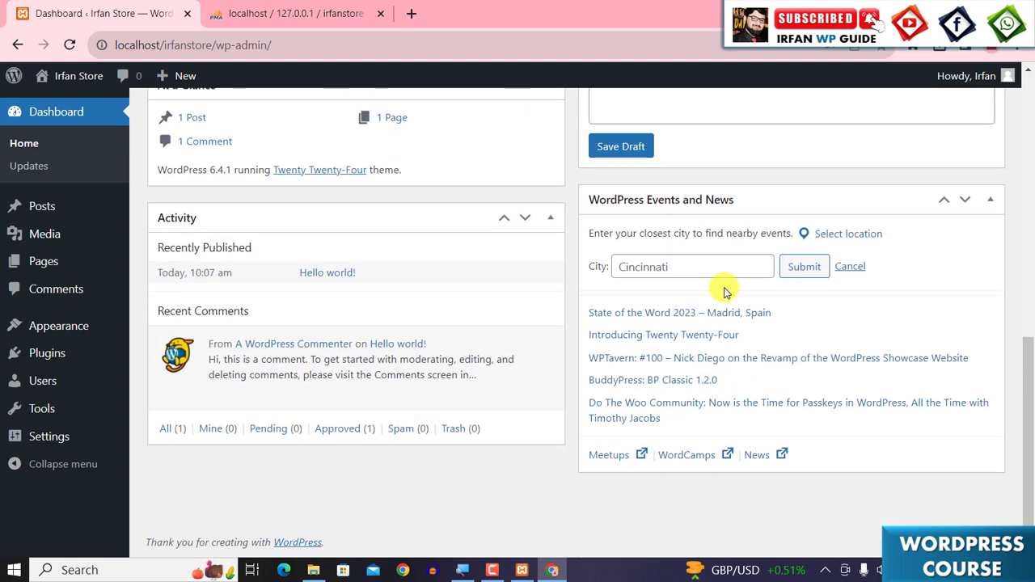
pyautogui.scroll(8, 725, 291)
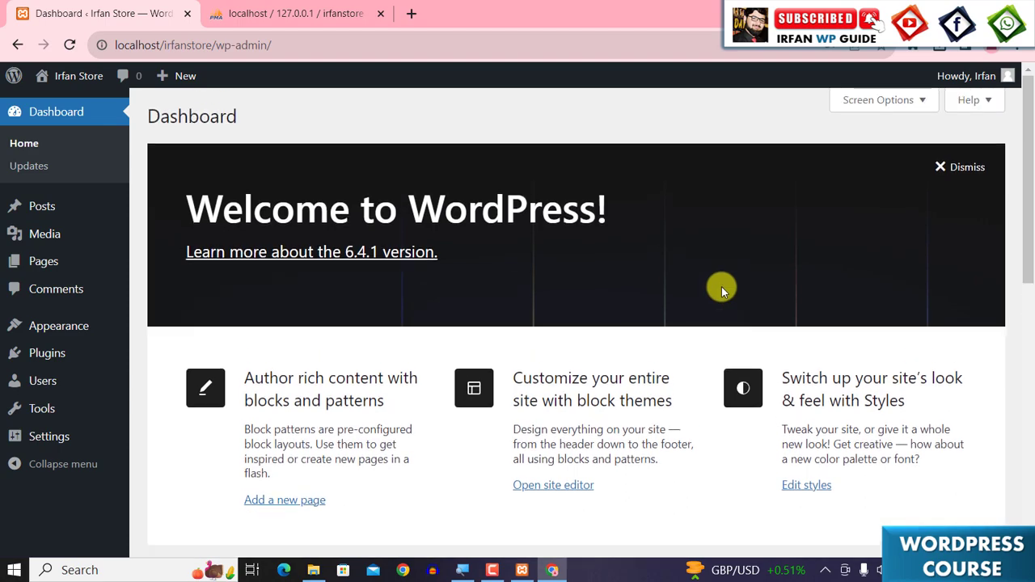
pyautogui.scroll(-8, 722, 287)
pyautogui.scroll(8, 718, 311)
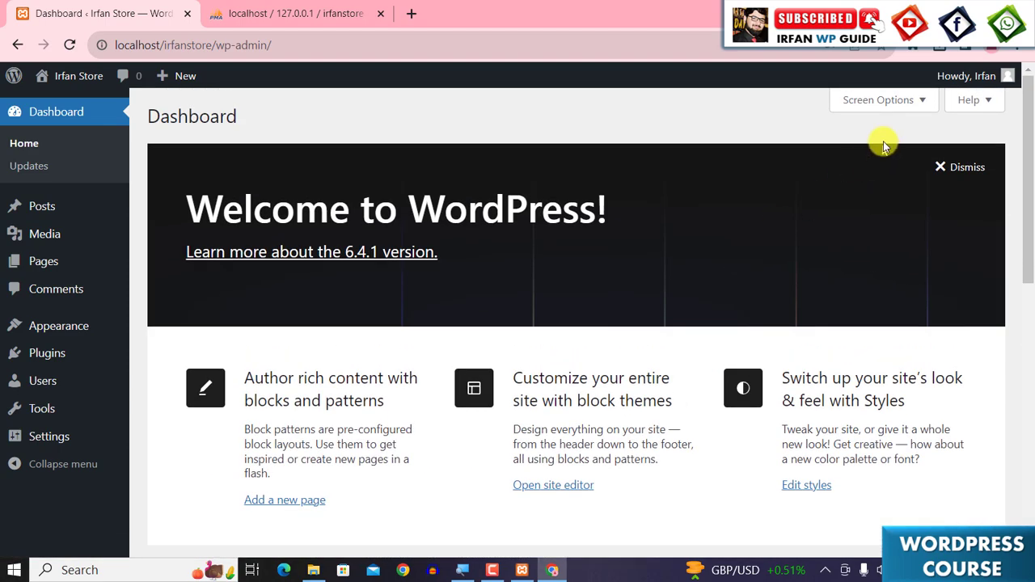
# - Hide all dashboard boxes: Site Health Status, At a Glance, Activity, Quick Draft, WordPress Events and News, and Welcome
pyautogui.click(912, 110)
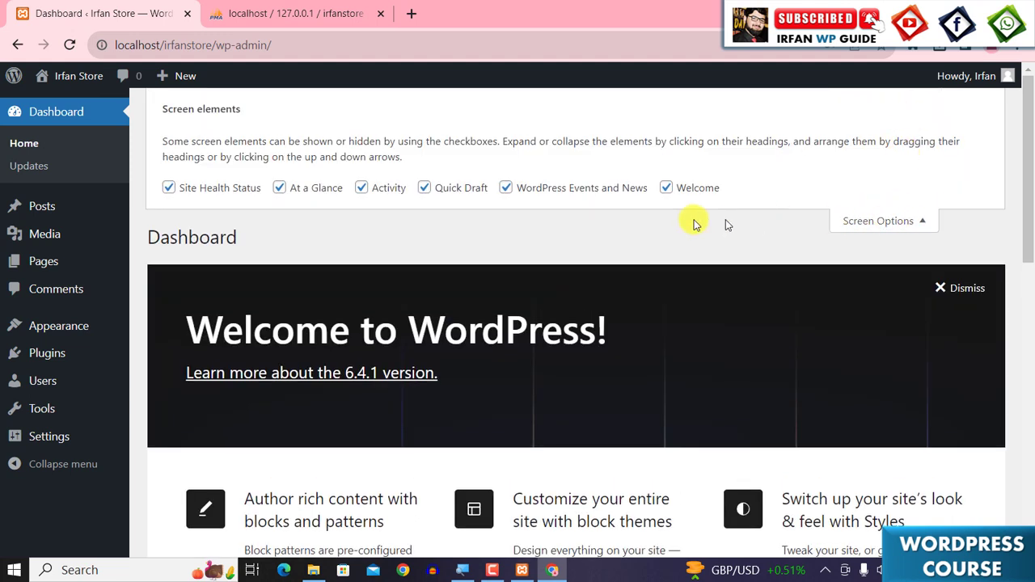
pyautogui.click(190, 189)
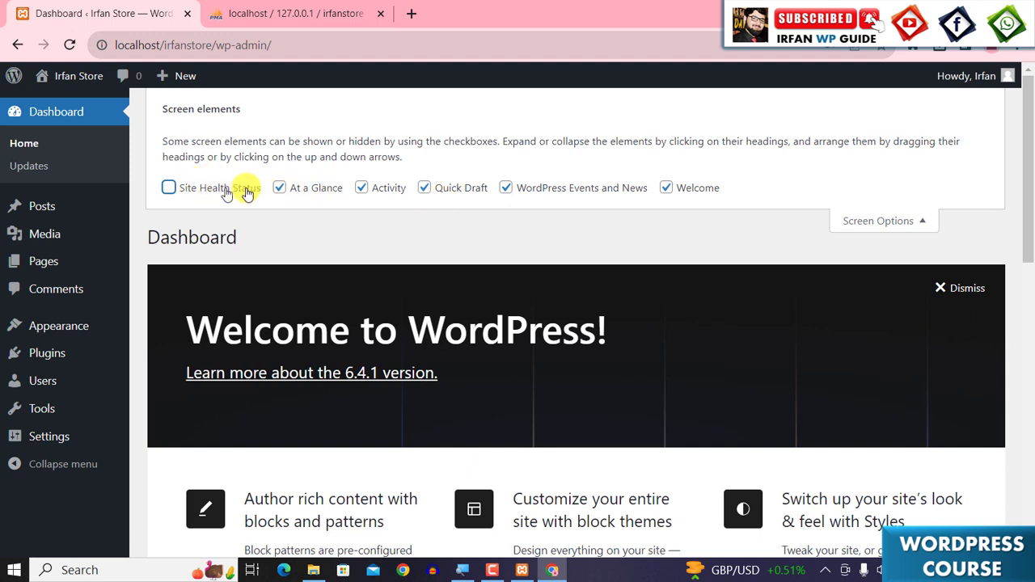
pyautogui.click(327, 189)
pyautogui.click(382, 191)
pyautogui.click(444, 192)
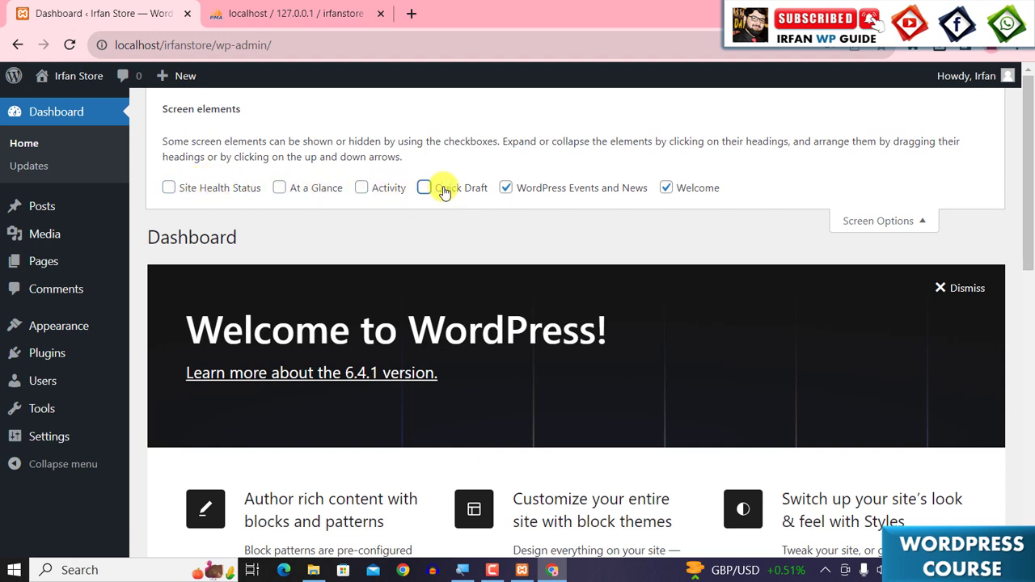
pyautogui.click(526, 194)
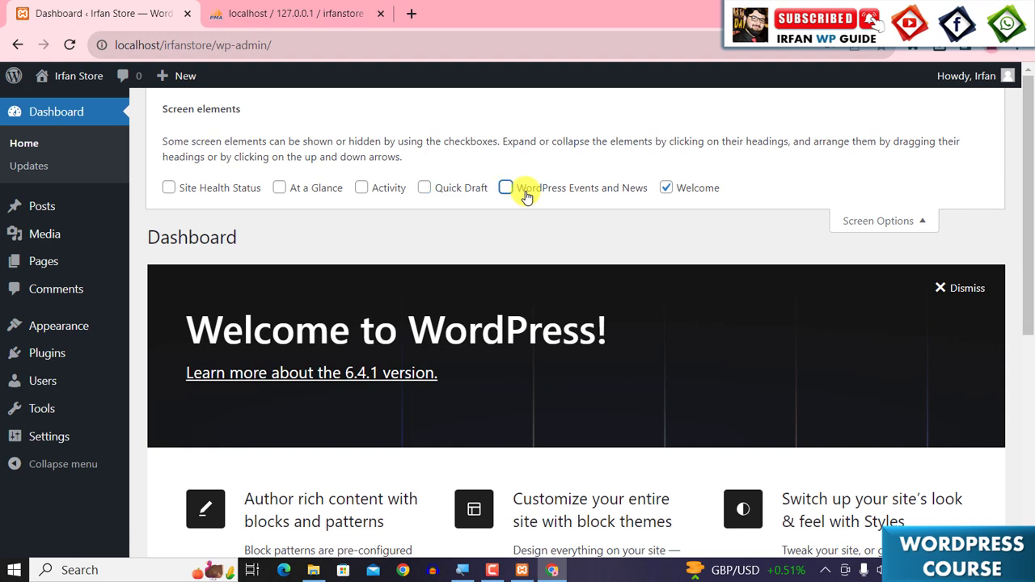
pyautogui.click(663, 188)
pyautogui.click(922, 223)
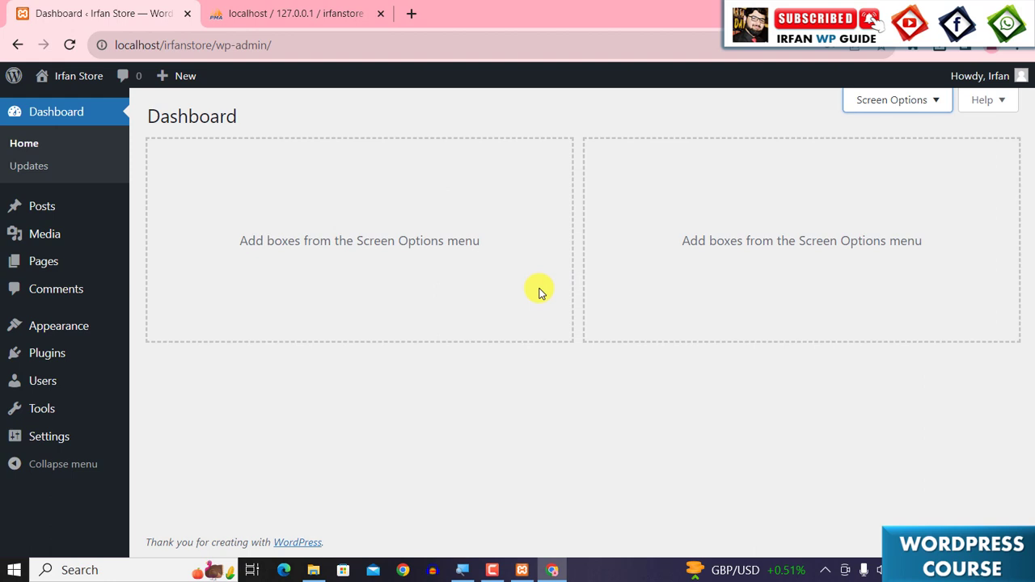
pyautogui.click(922, 102)
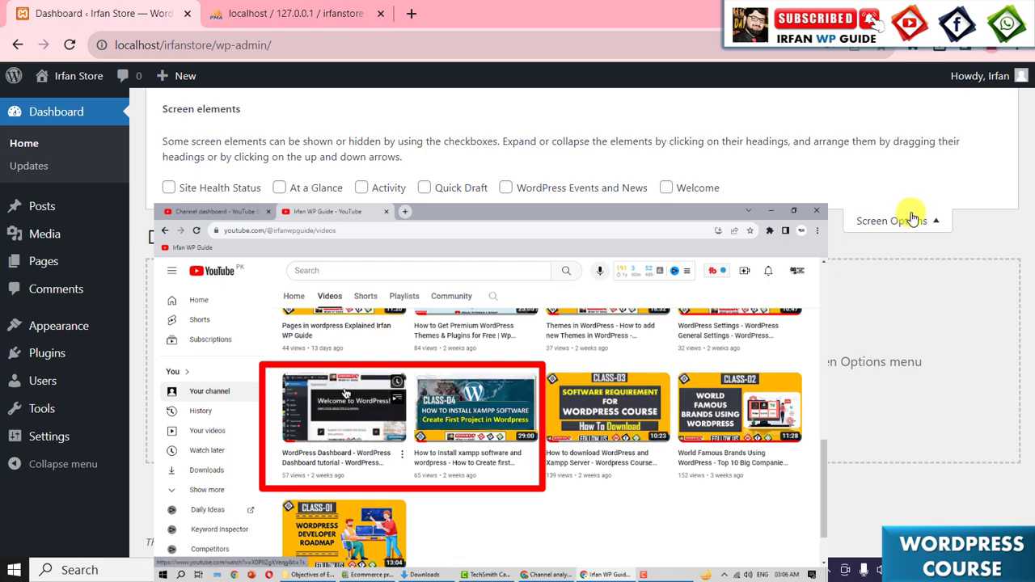
pyautogui.click(904, 218)
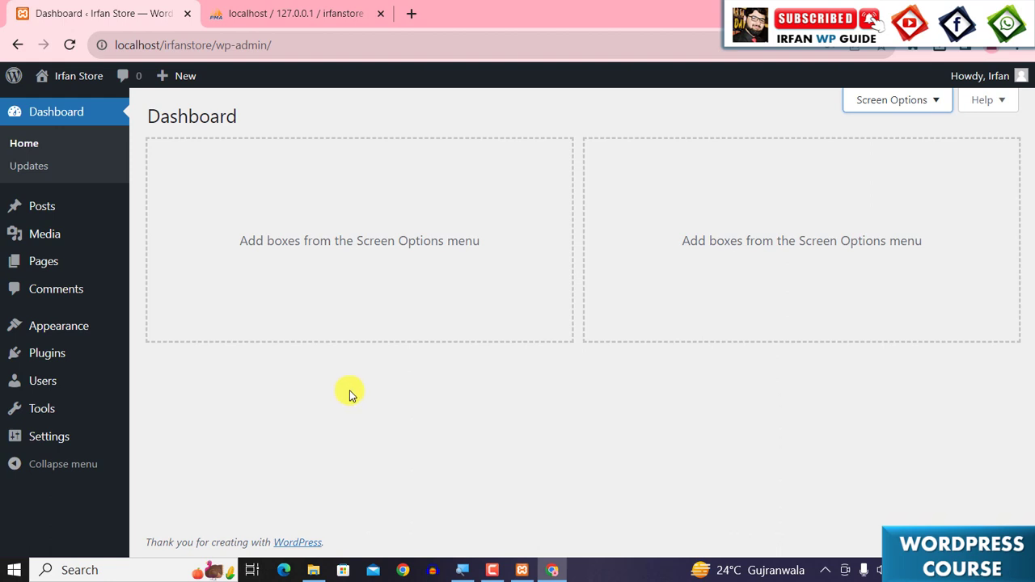
# - Open the live site in a new tab and scroll through its homepage
pyautogui.moveTo(68, 77)
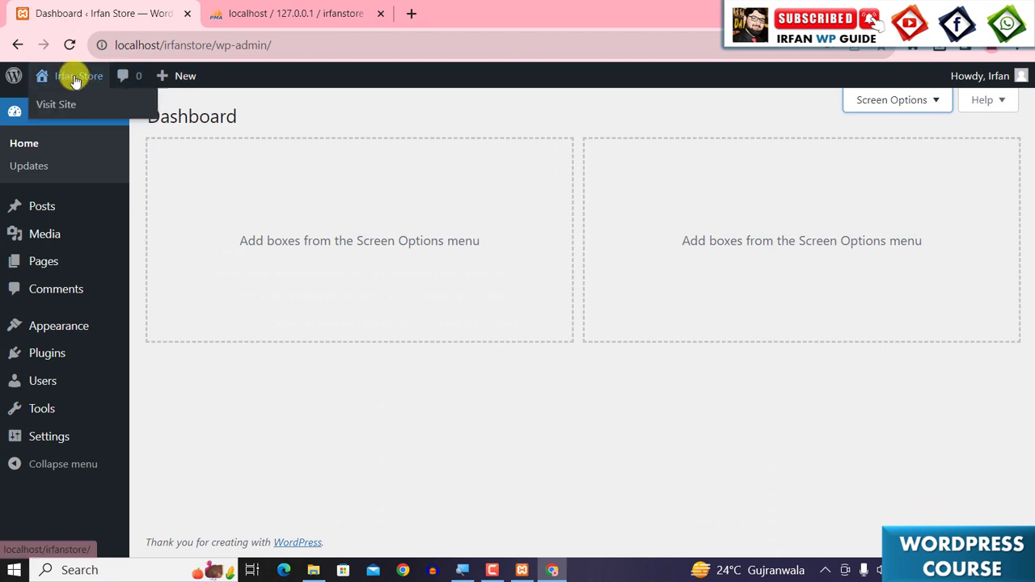
pyautogui.rightClick(39, 107)
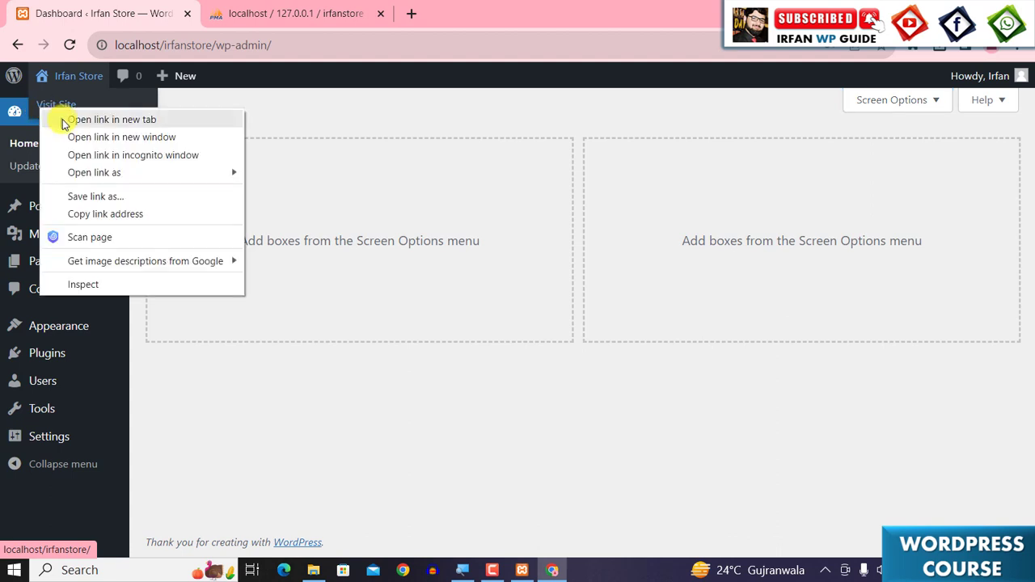
pyautogui.click(65, 123)
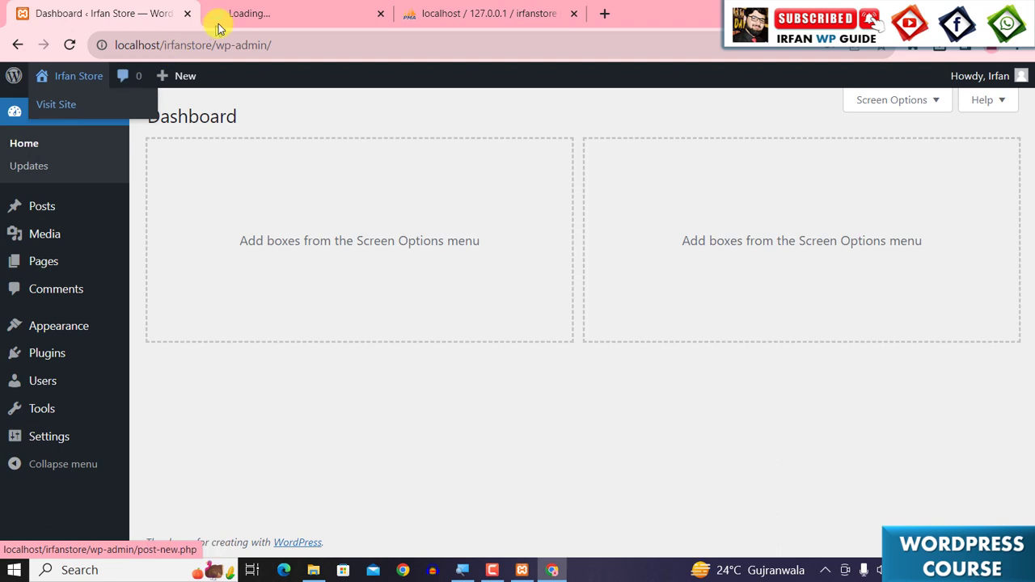
pyautogui.click(247, 17)
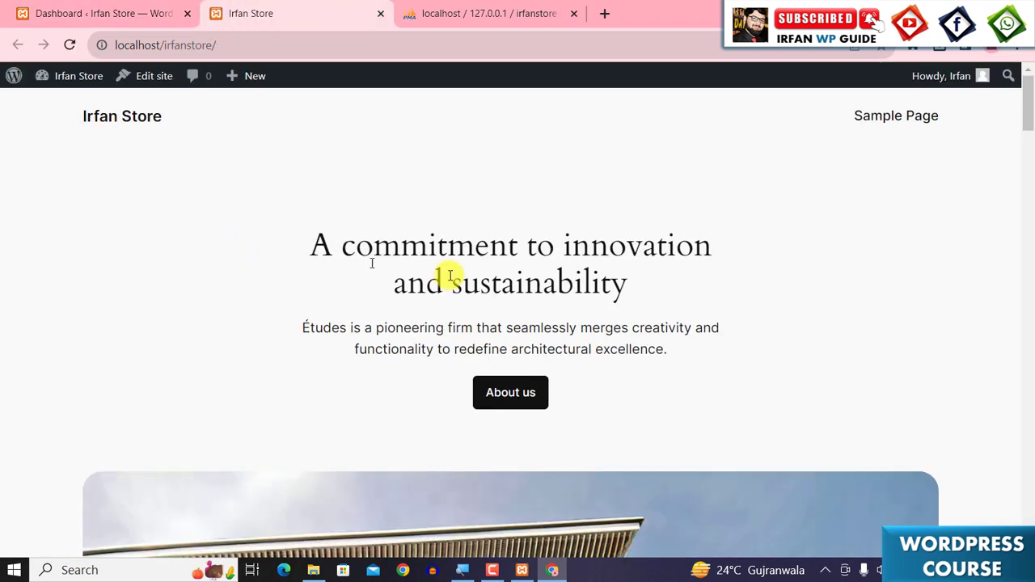
pyautogui.scroll(-9, 707, 319)
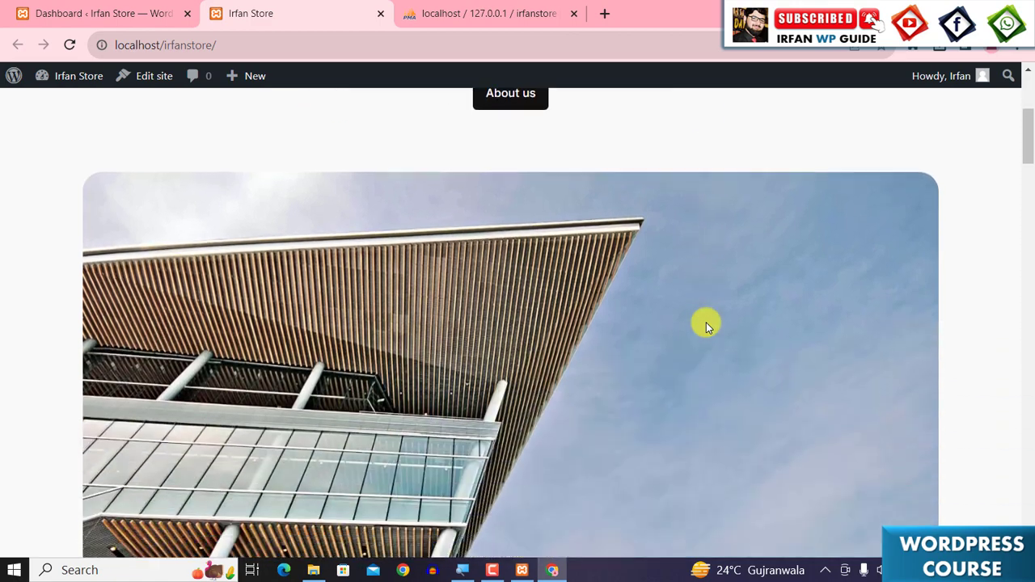
pyautogui.scroll(-10, 706, 325)
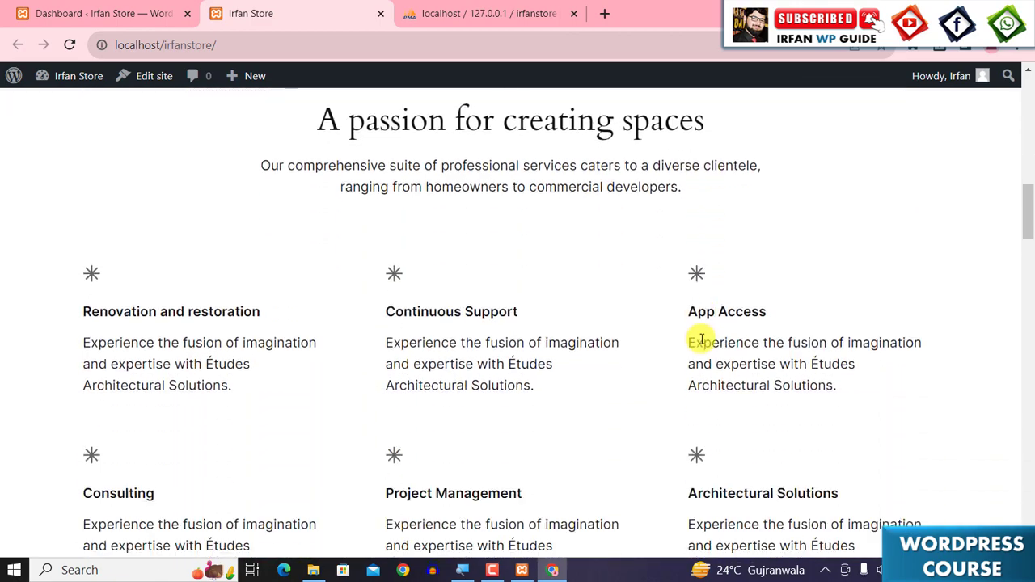
pyautogui.scroll(-12, 696, 332)
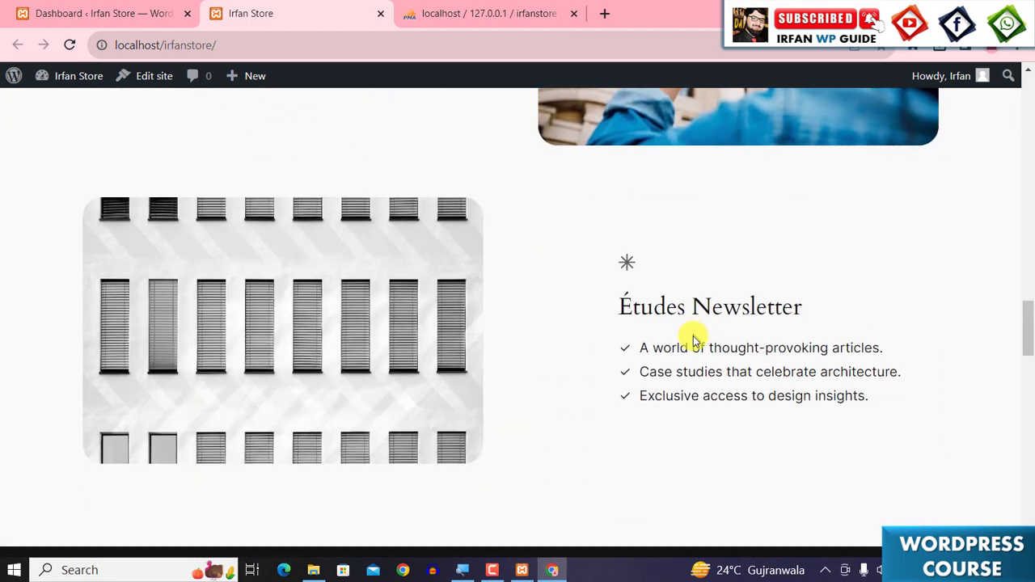
# - Scroll through the rest of the homepage and return to the dashboard tab
pyautogui.scroll(-8, 692, 339)
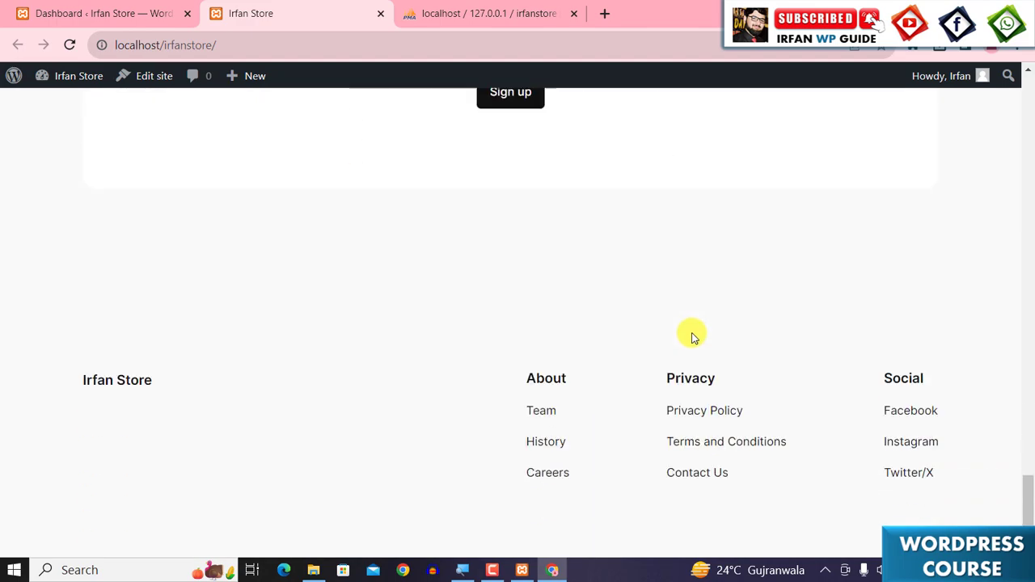
pyautogui.scroll(12, 685, 335)
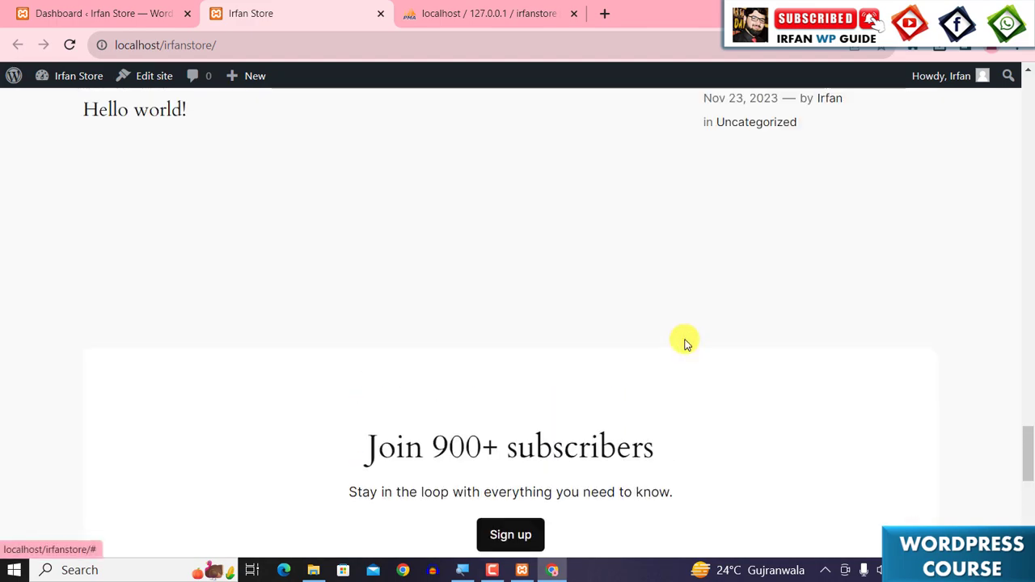
pyautogui.scroll(15, 684, 331)
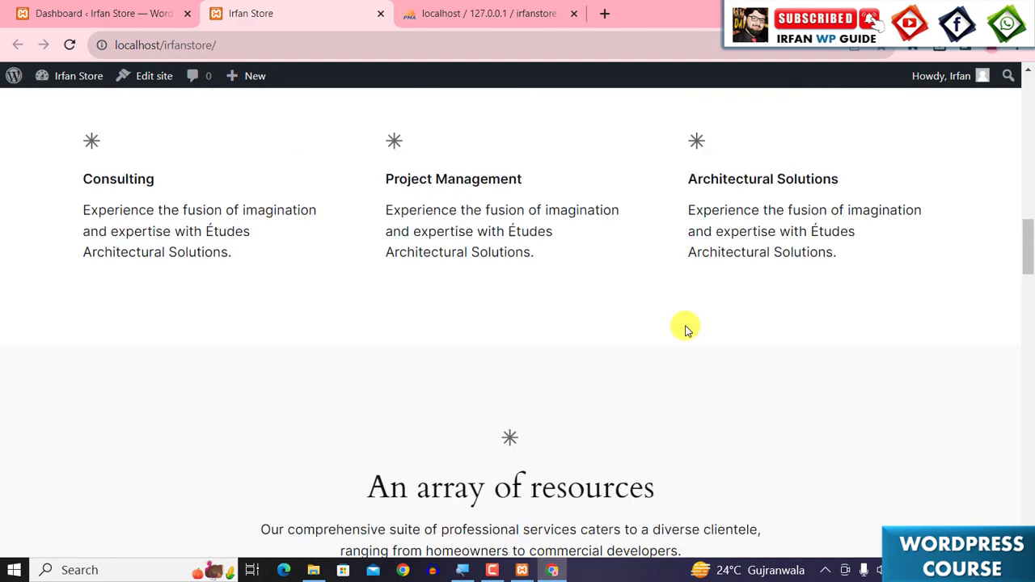
pyautogui.scroll(3, 675, 334)
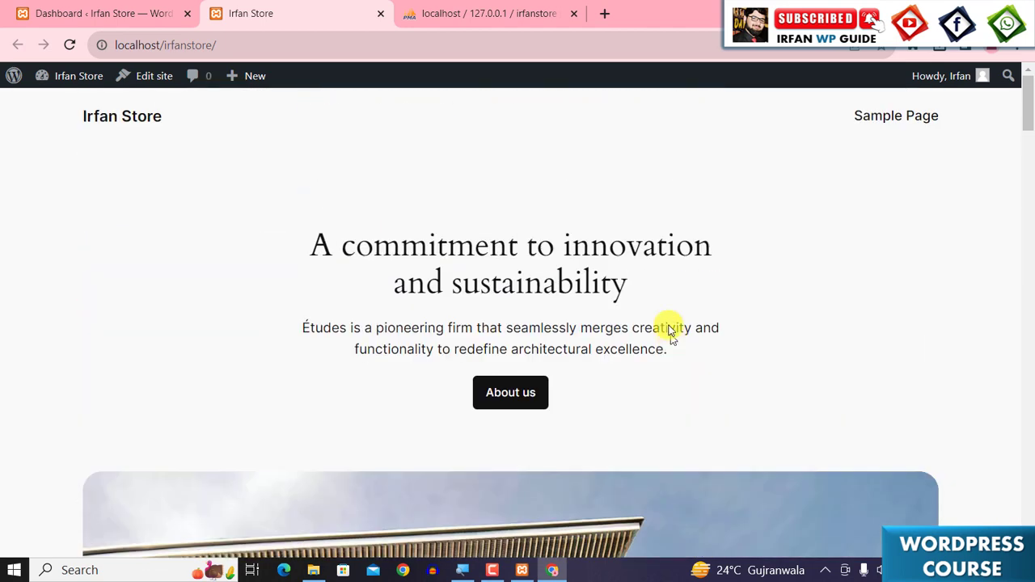
pyautogui.click(102, 8)
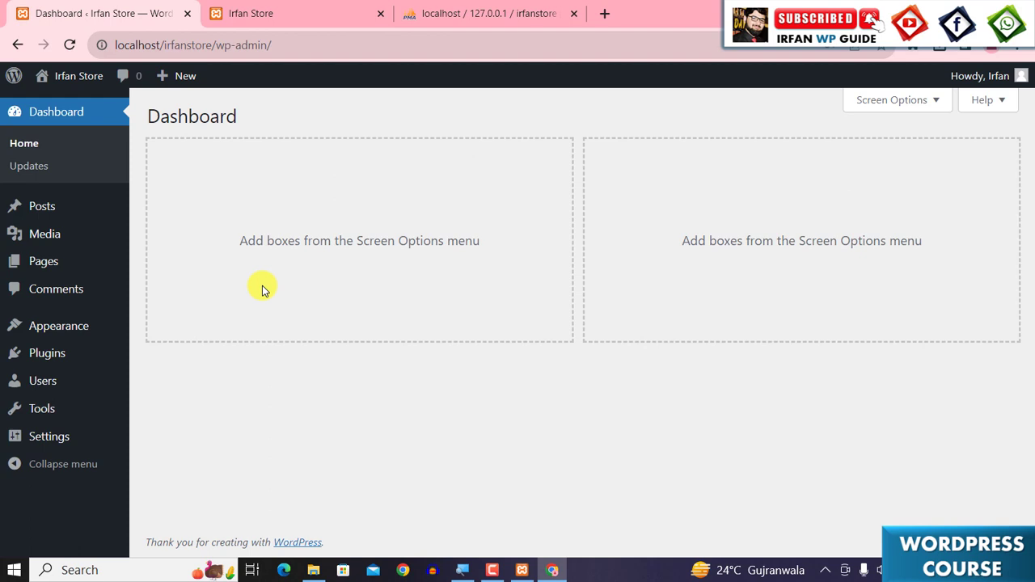
# - Switch to File Explorer and open text.txt inside the Ecommerce Project Resources folder
pyautogui.hotkey('alt', 'Tab')
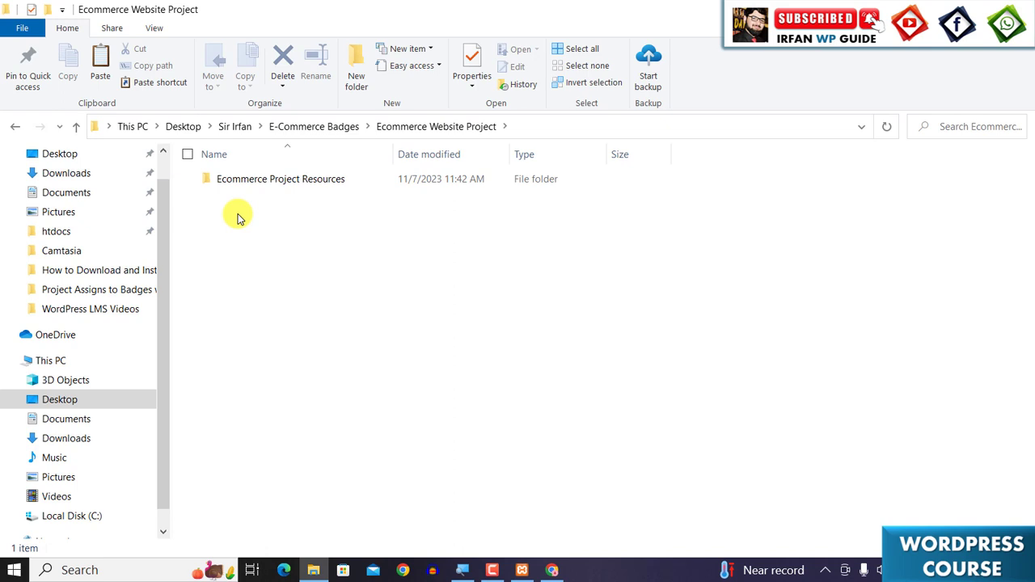
pyautogui.click(254, 181)
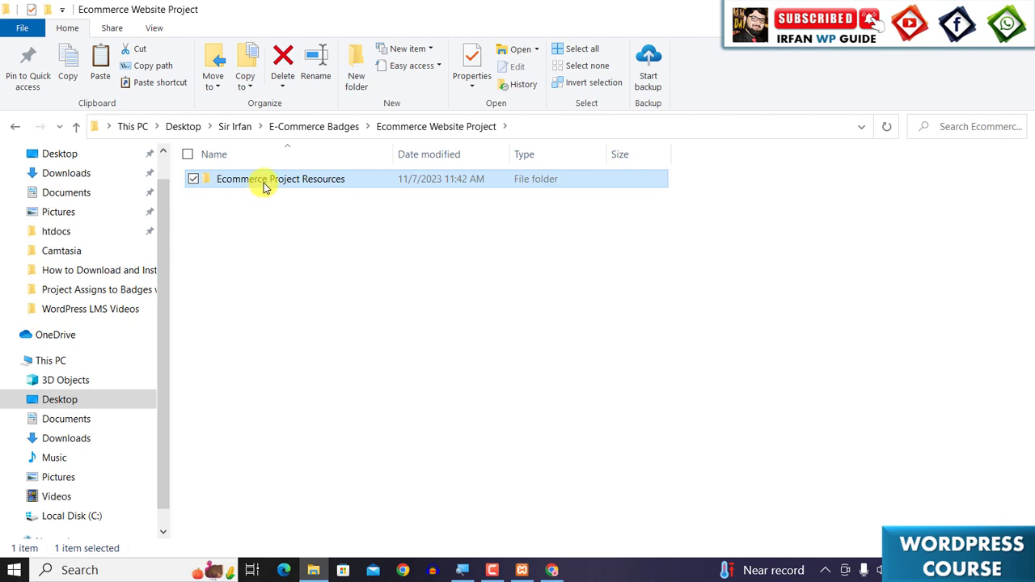
pyautogui.doubleClick(264, 183)
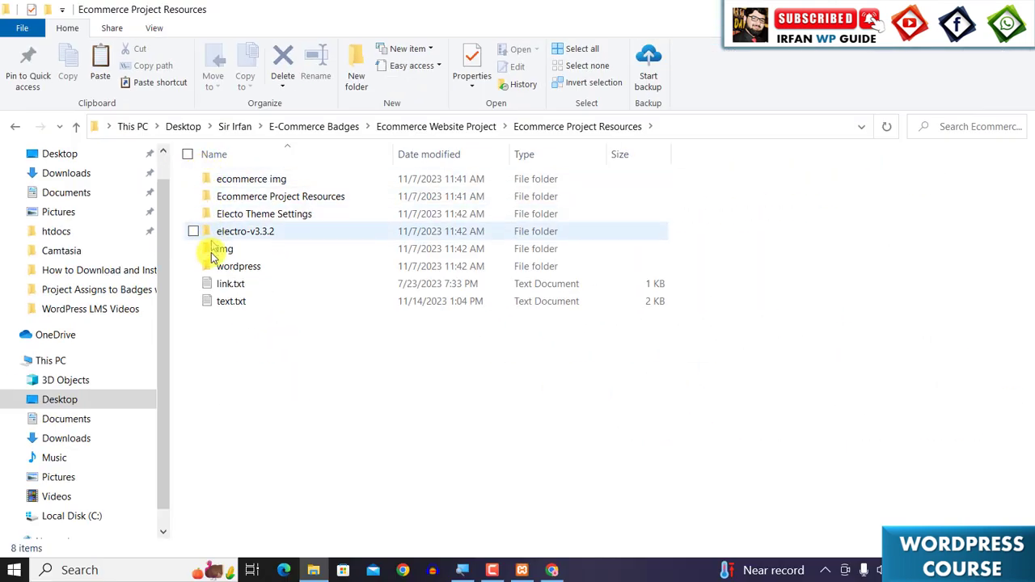
pyautogui.click(220, 304)
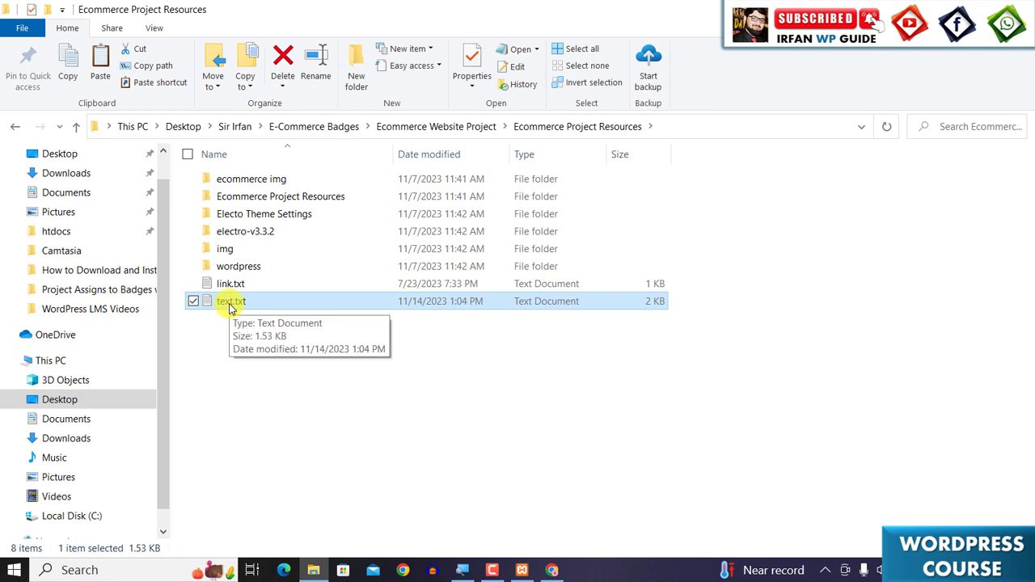
pyautogui.click(230, 302)
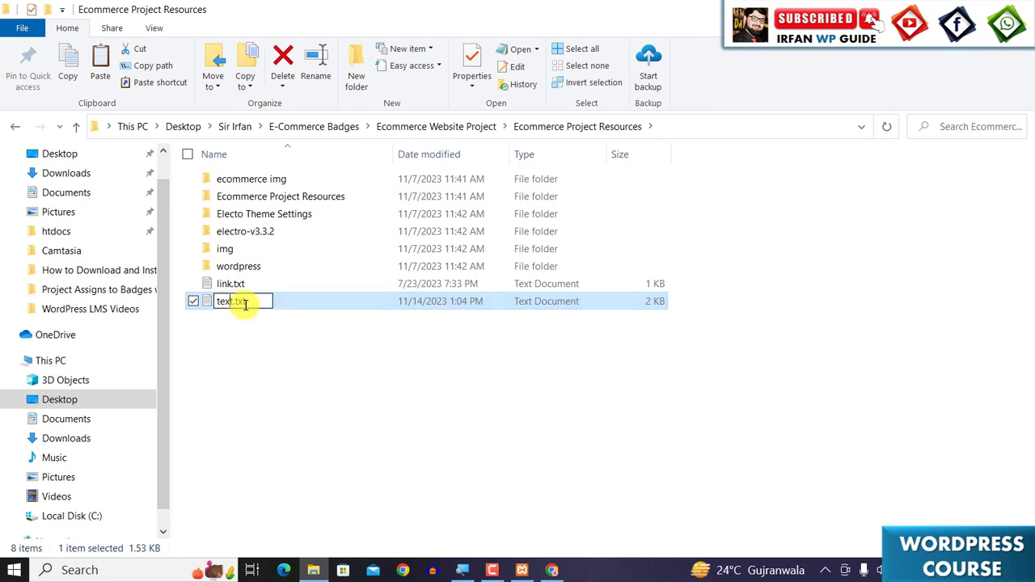
pyautogui.click(298, 305)
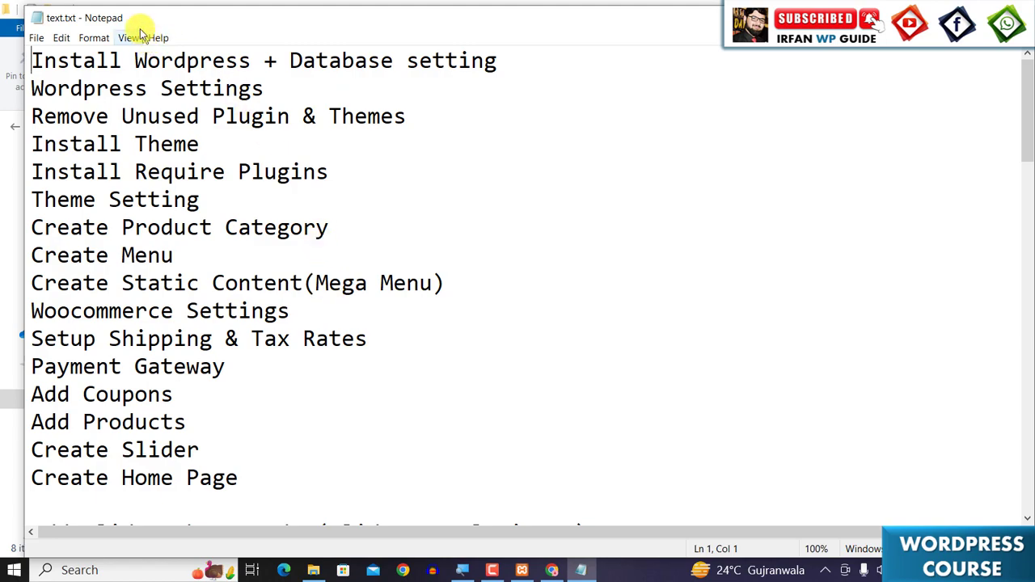
# - Reposition the Notepad window, read the project task list highlighting its first two items, and close it
pyautogui.moveTo(134, 19); pyautogui.dragTo(205, 28)
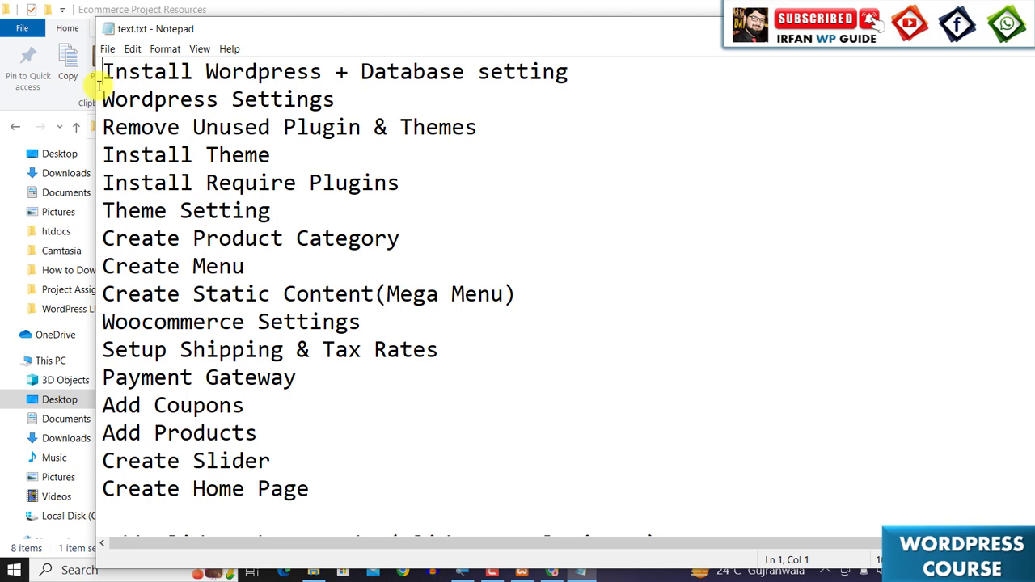
pyautogui.moveTo(91, 88); pyautogui.dragTo(499, 154)
pyautogui.moveTo(614, 30); pyautogui.dragTo(404, 31)
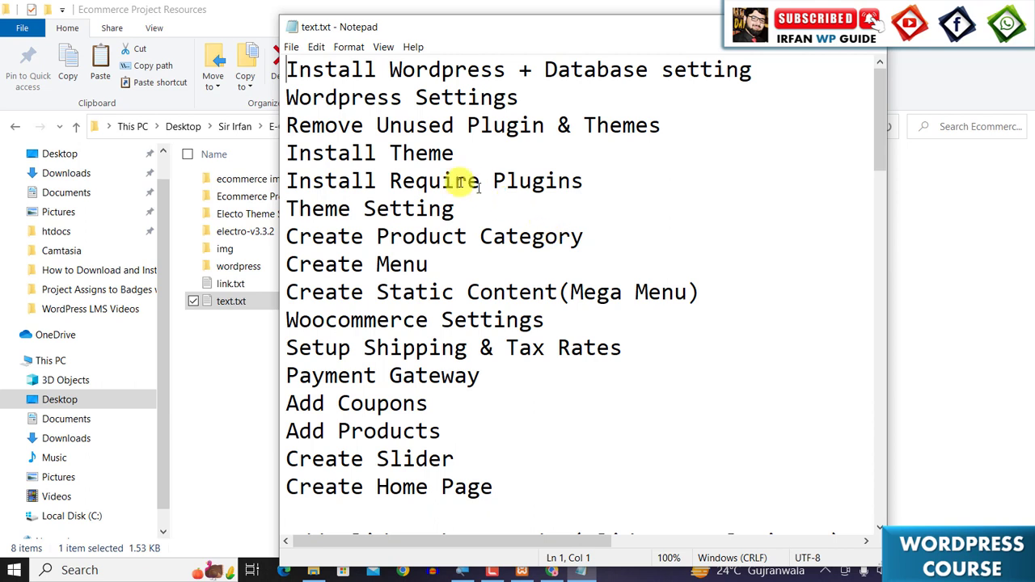
pyautogui.moveTo(288, 73); pyautogui.dragTo(506, 68)
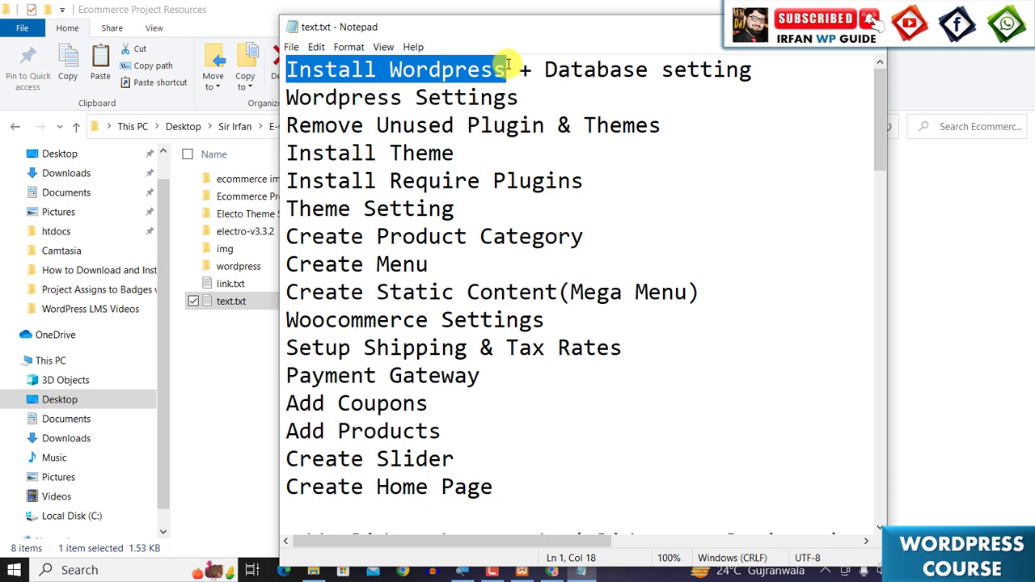
pyautogui.moveTo(543, 69); pyautogui.dragTo(751, 70)
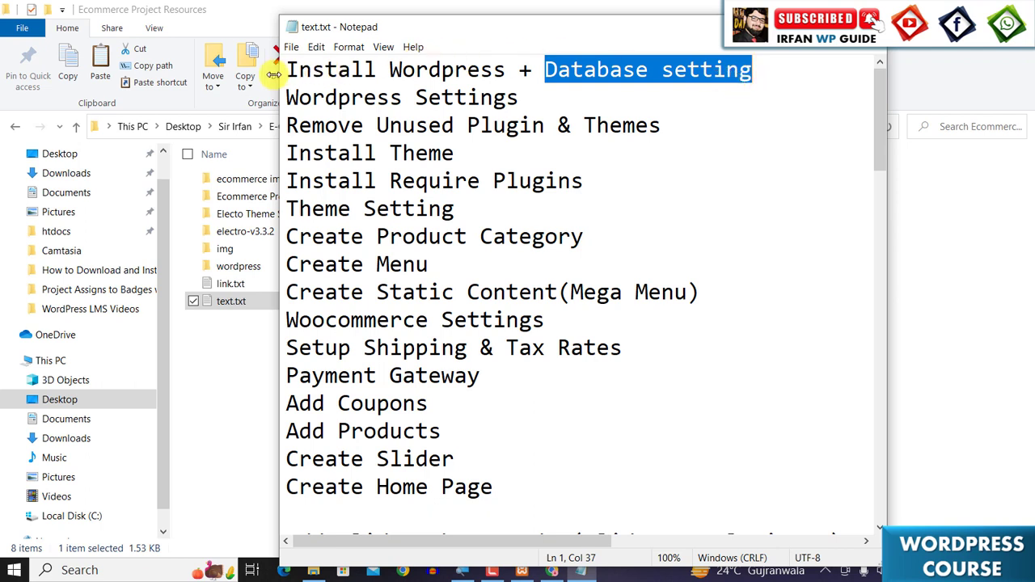
pyautogui.moveTo(286, 70); pyautogui.dragTo(762, 64)
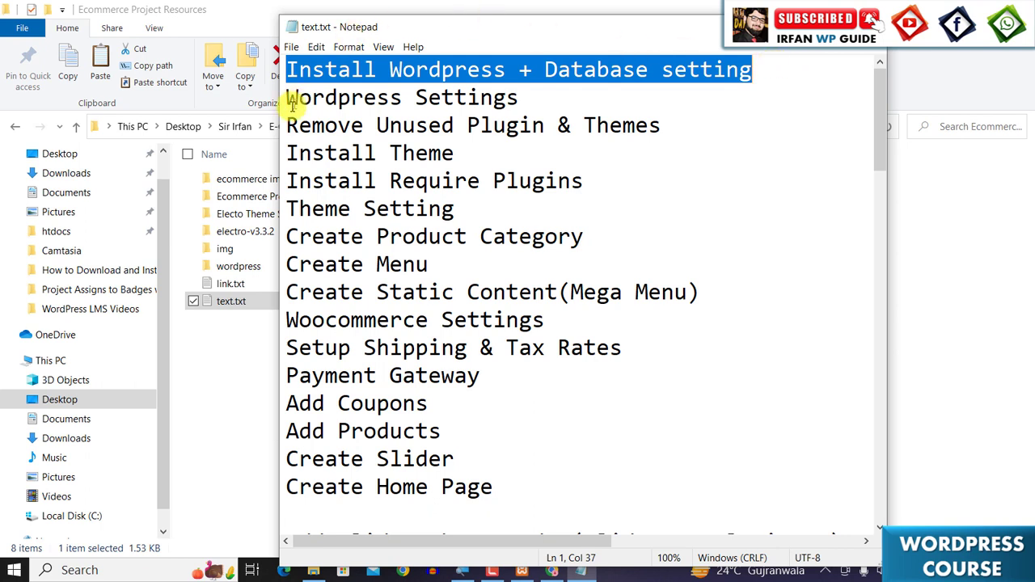
pyautogui.moveTo(294, 97); pyautogui.dragTo(525, 99)
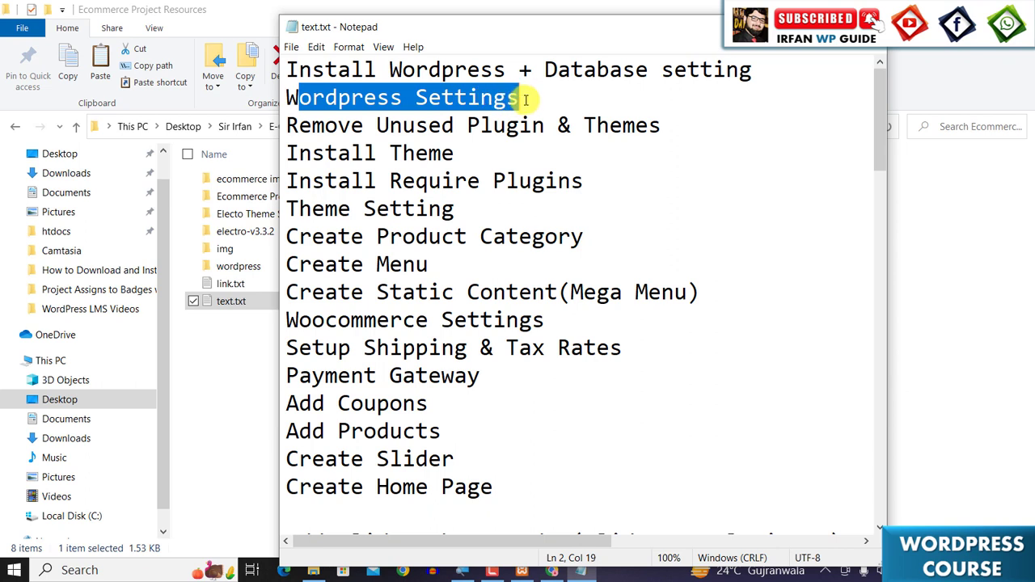
pyautogui.click(527, 100)
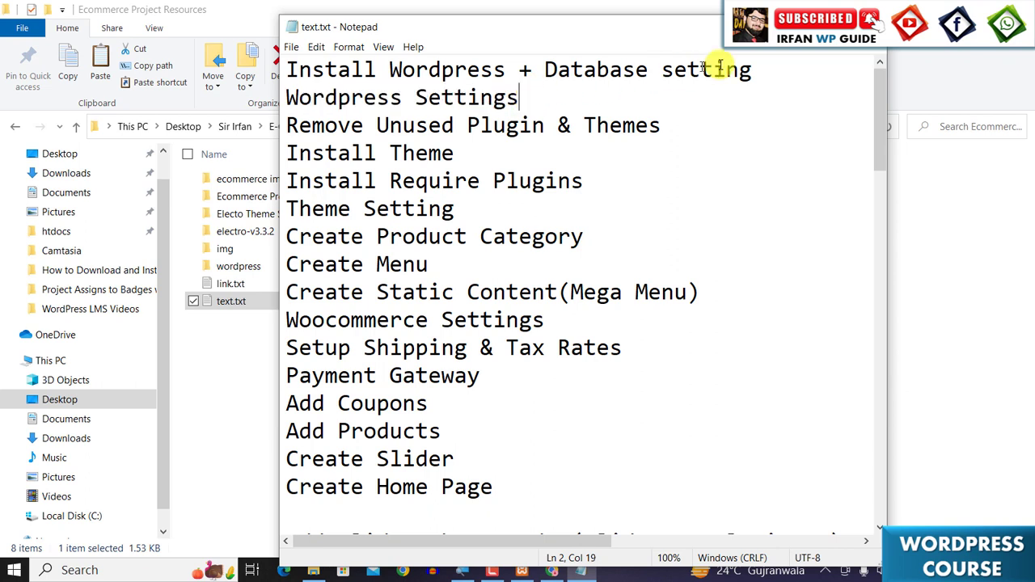
pyautogui.click(795, 27)
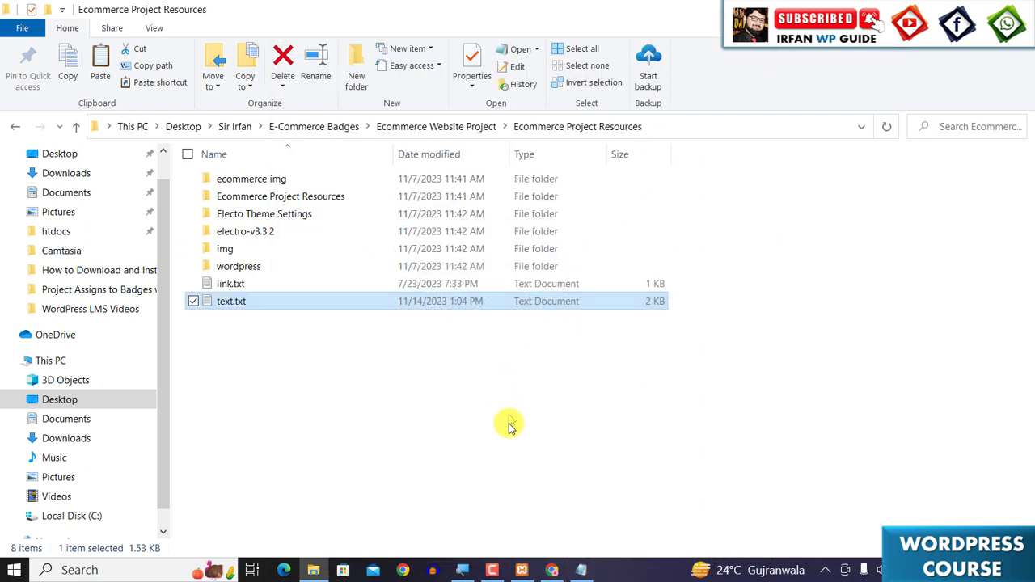
# - Return to the dashboard, open General Settings and set the tagline to Your online shopping paradise
pyautogui.click(552, 566)
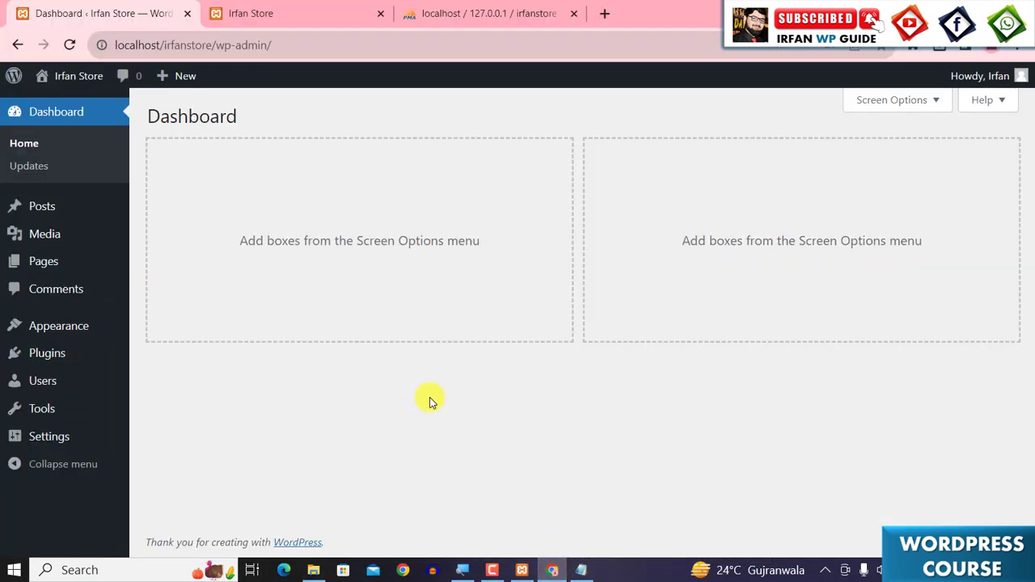
pyautogui.moveTo(36, 442)
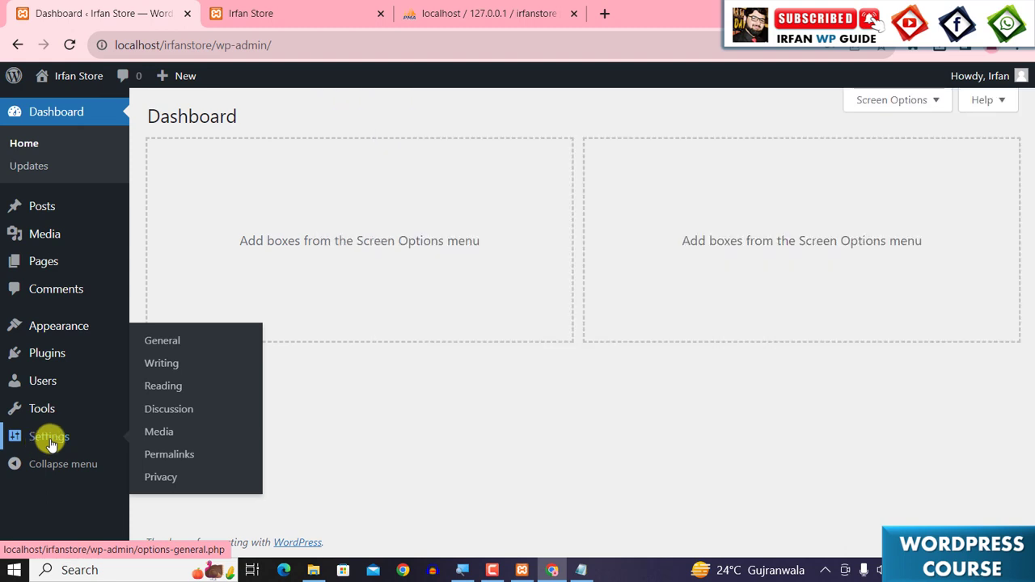
pyautogui.click(160, 343)
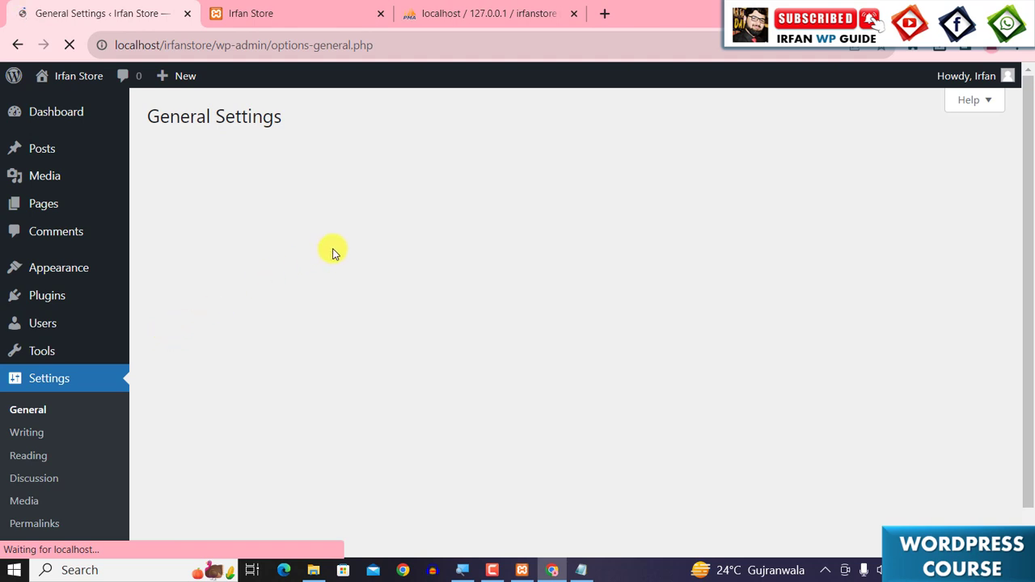
pyautogui.click(357, 208)
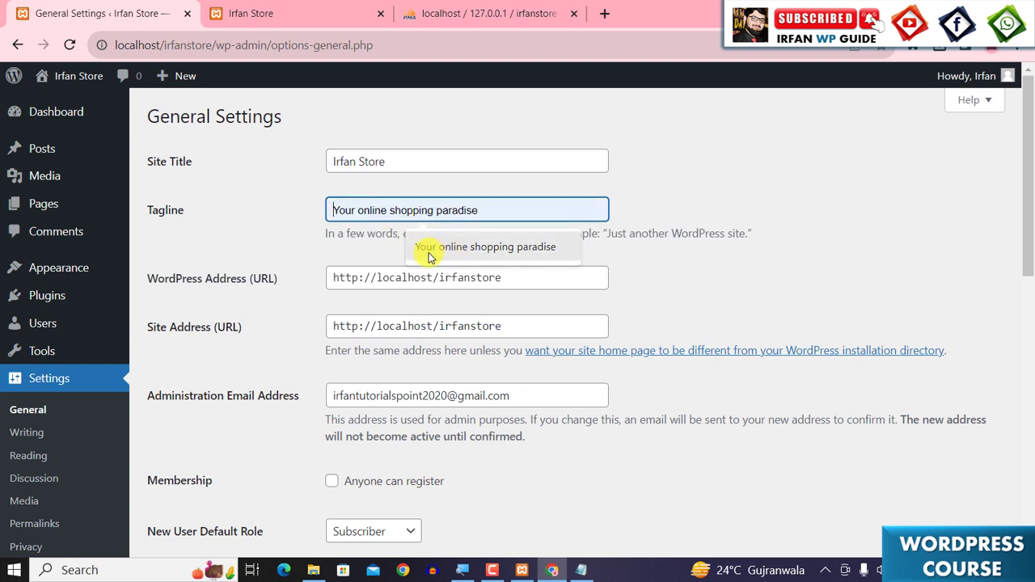
pyautogui.click(492, 254)
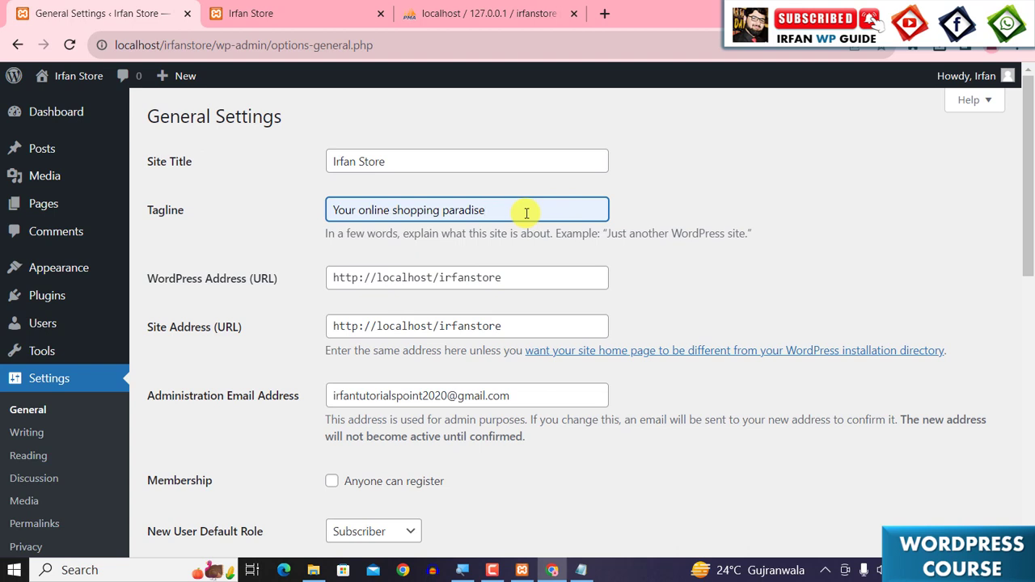
# - Allow anyone to register, set the timezone to Karachi, and save the general settings
pyautogui.scroll(-2, 526, 212)
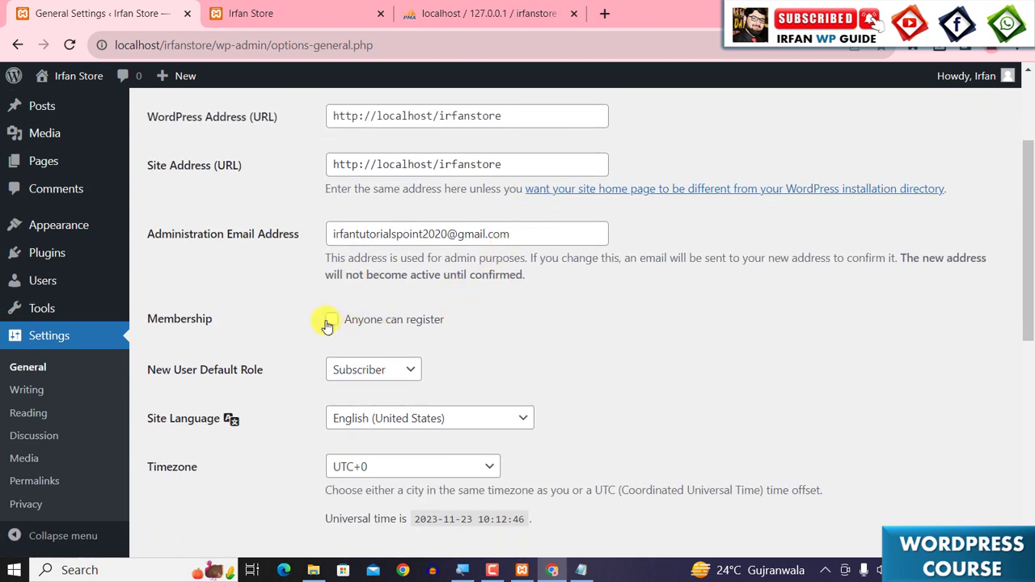
pyautogui.click(329, 321)
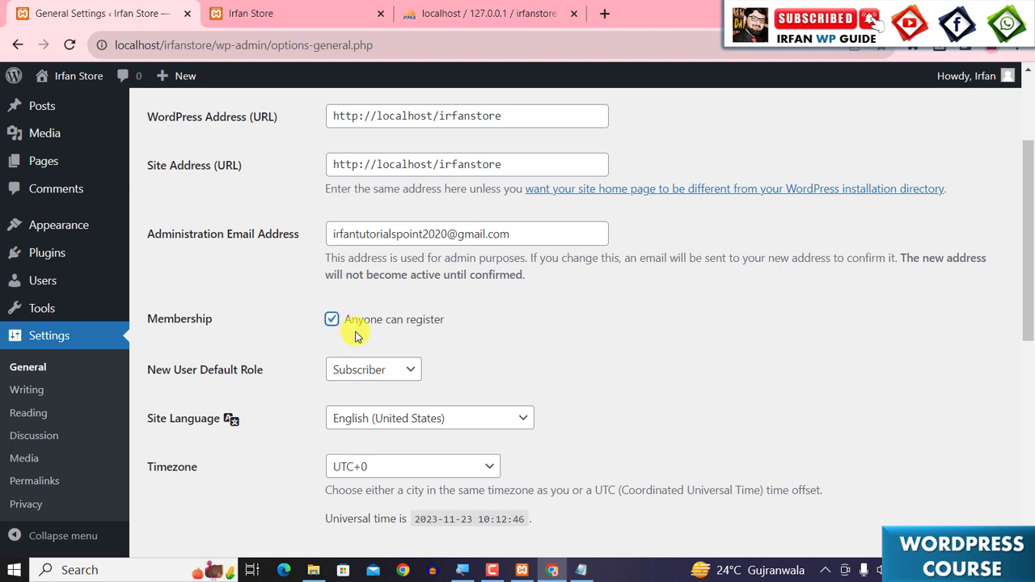
pyautogui.scroll(-1, 355, 337)
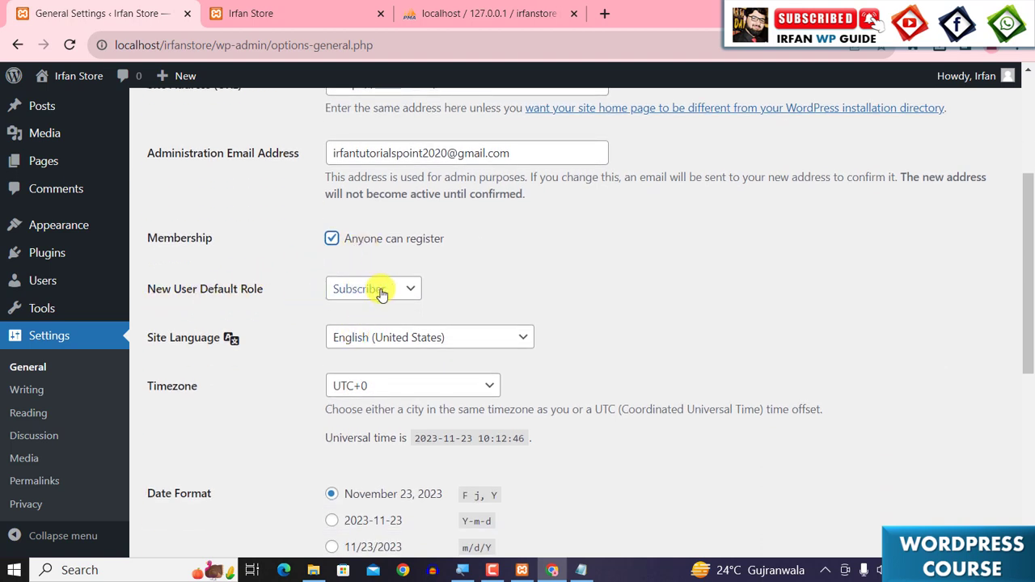
pyautogui.scroll(-2, 456, 287)
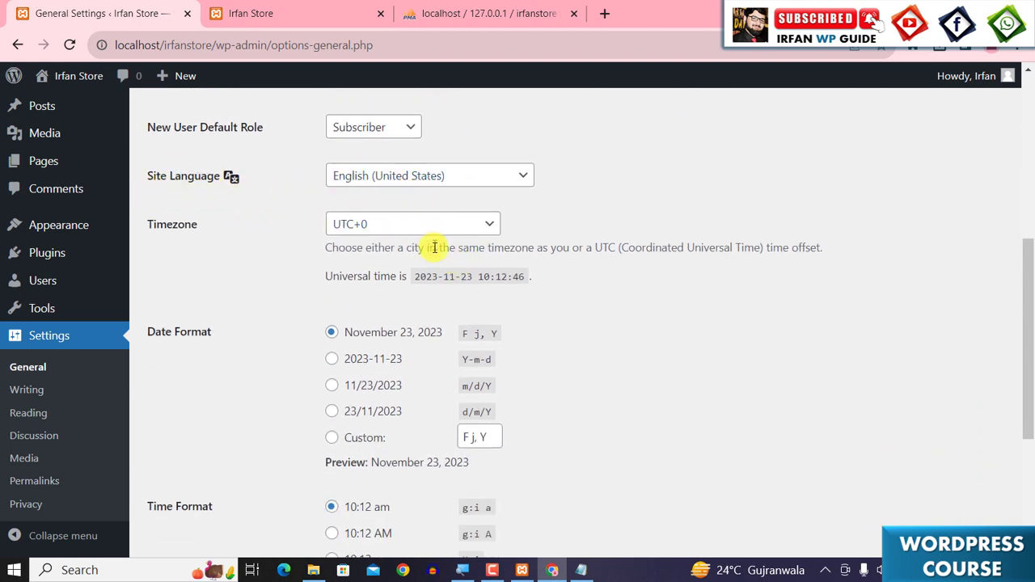
pyautogui.scroll(-1, 428, 279)
pyautogui.scroll(1, 428, 279)
pyautogui.click(403, 227)
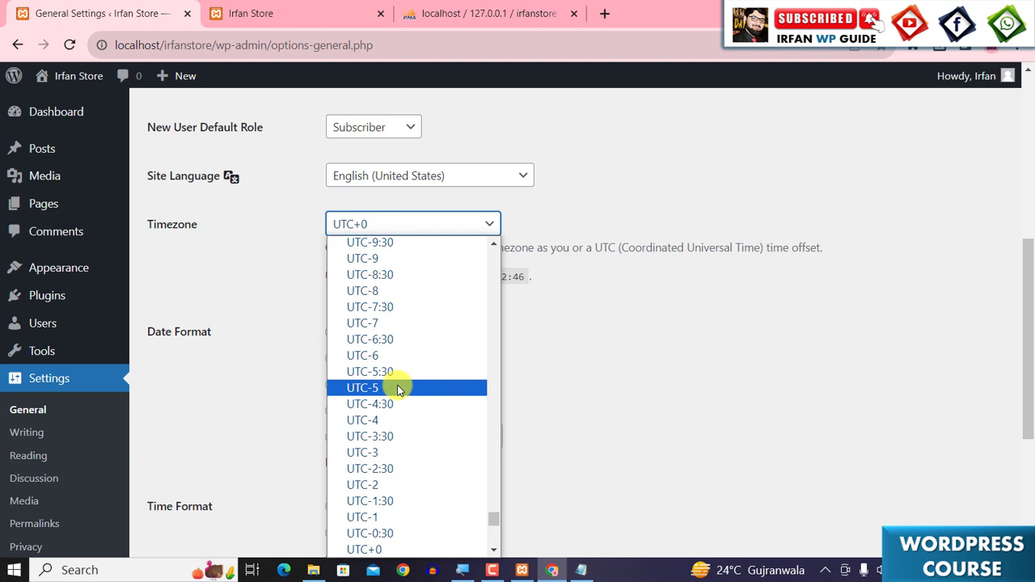
pyautogui.write('karachi')
pyautogui.press('Return')
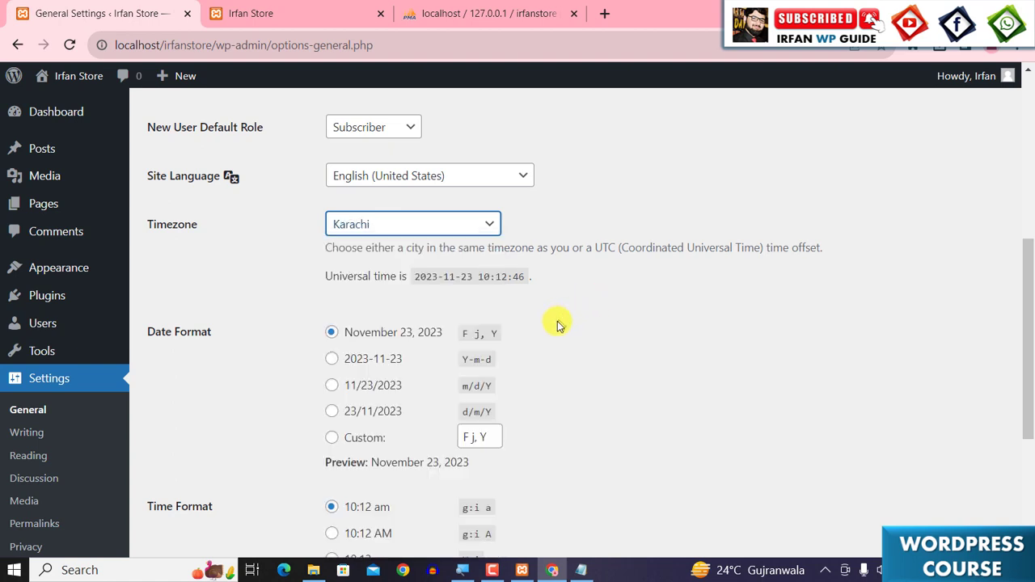
pyautogui.scroll(-1, 558, 322)
pyautogui.scroll(-1, 544, 395)
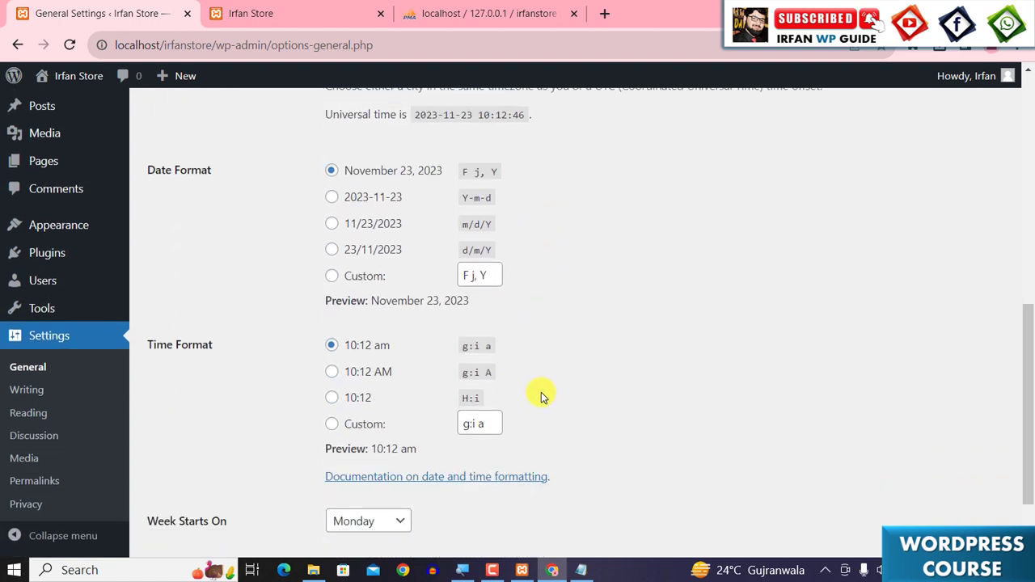
pyautogui.scroll(-1, 540, 396)
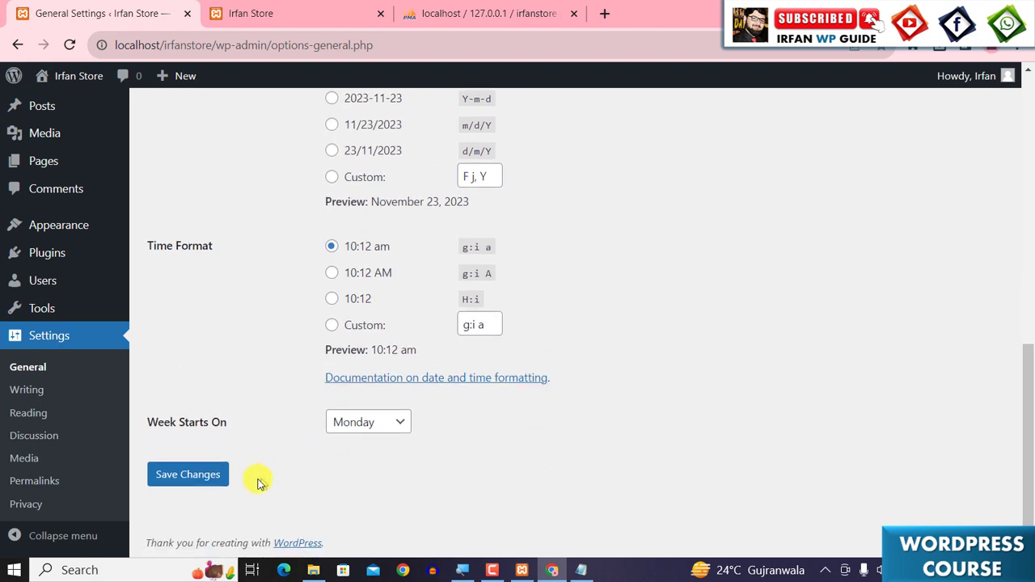
pyautogui.click(181, 477)
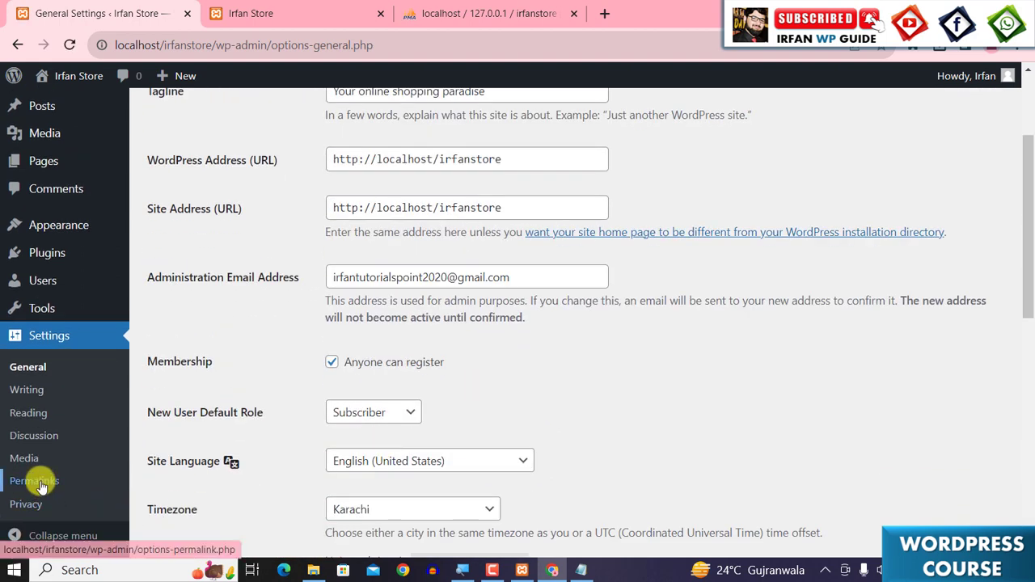
# - Open the Permalinks settings, choose the Post name structure, and save the changes
pyautogui.click(36, 482)
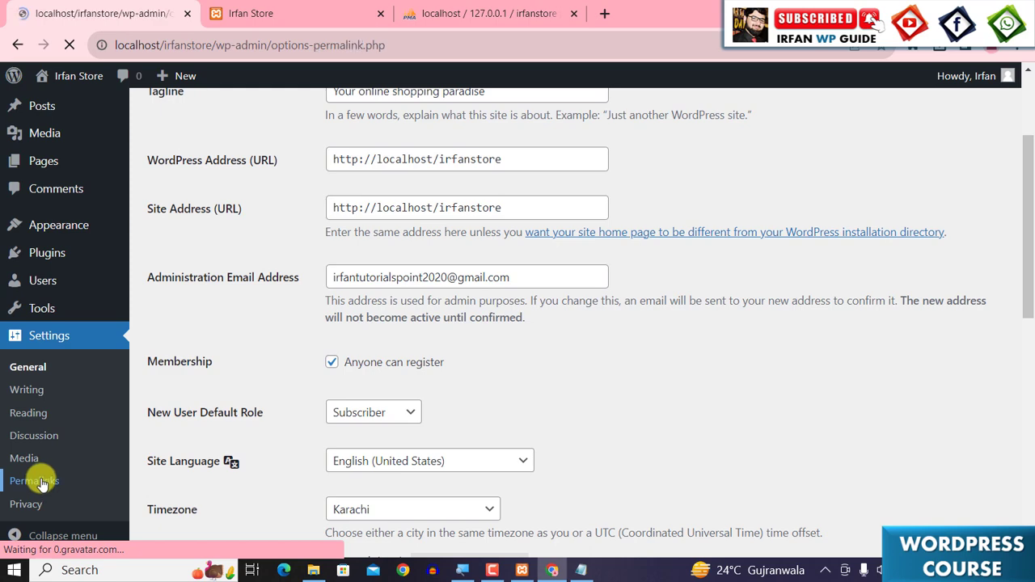
pyautogui.scroll(-2, 445, 384)
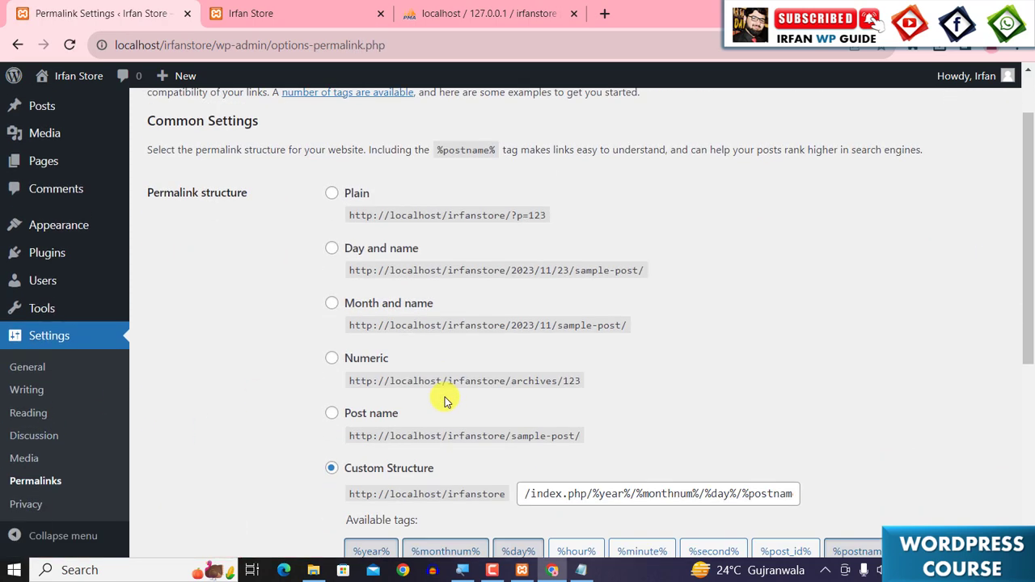
pyautogui.scroll(1, 445, 400)
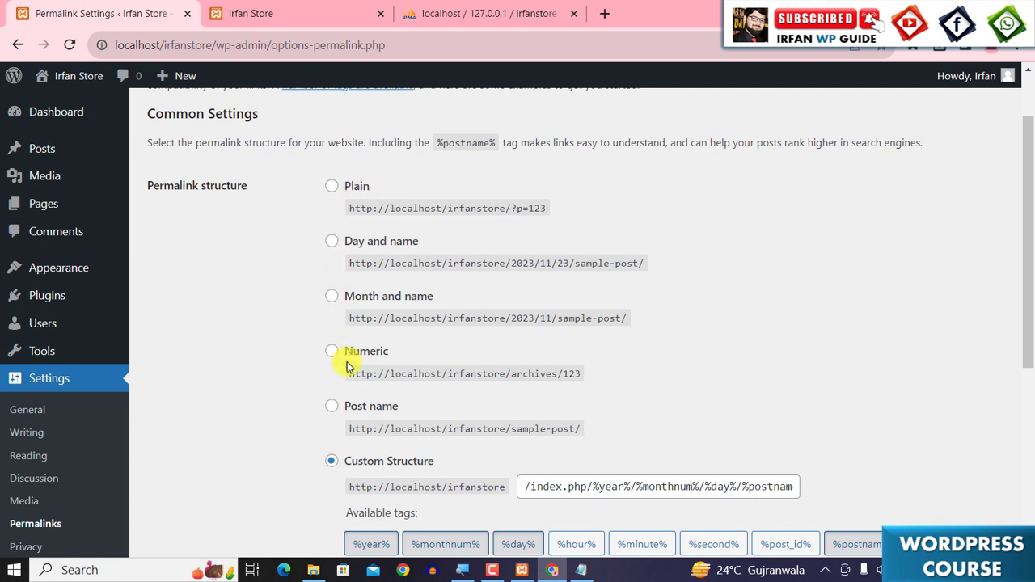
pyautogui.click(332, 407)
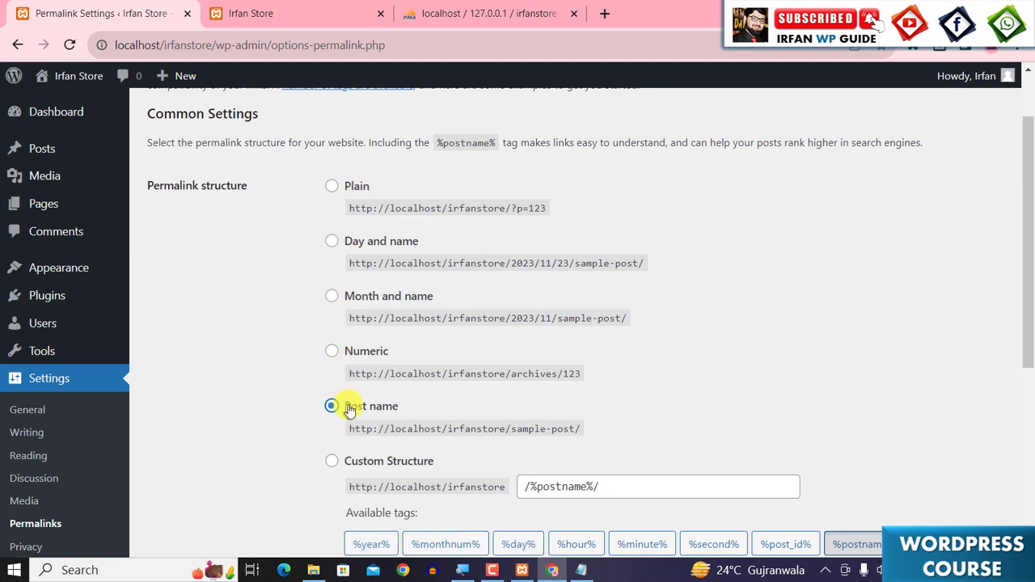
pyautogui.scroll(-1, 616, 411)
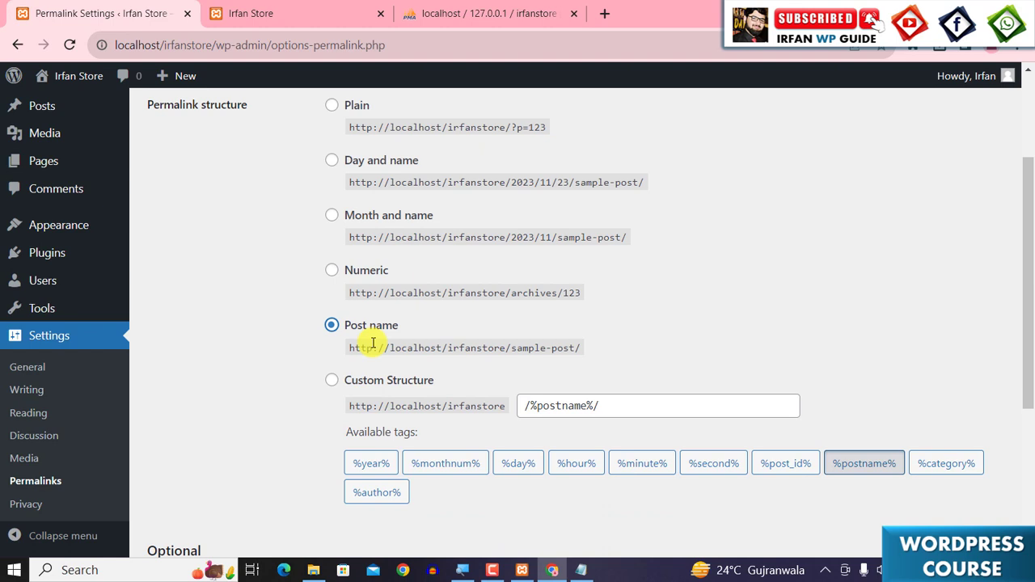
pyautogui.scroll(-3, 170, 493)
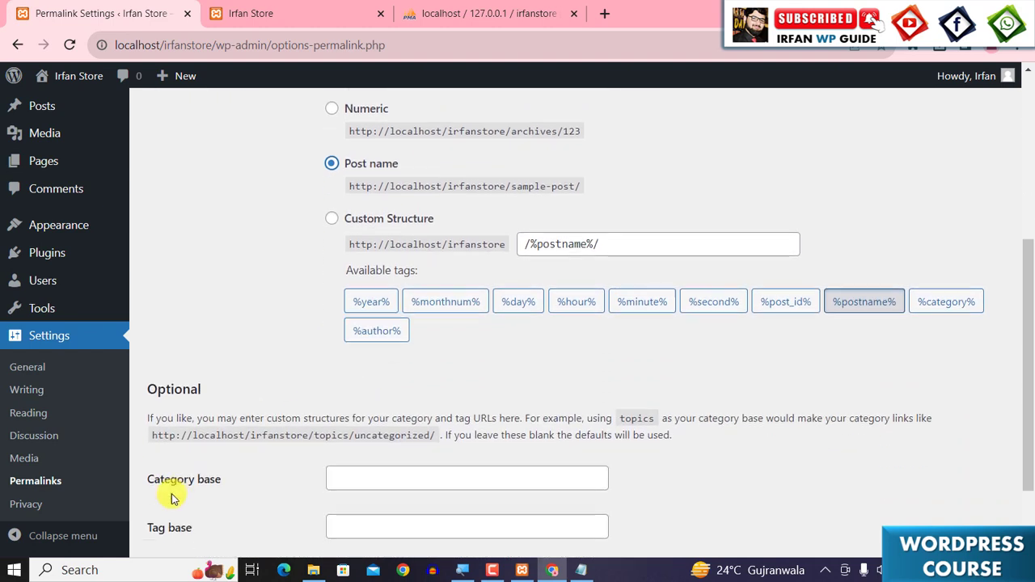
pyautogui.click(183, 477)
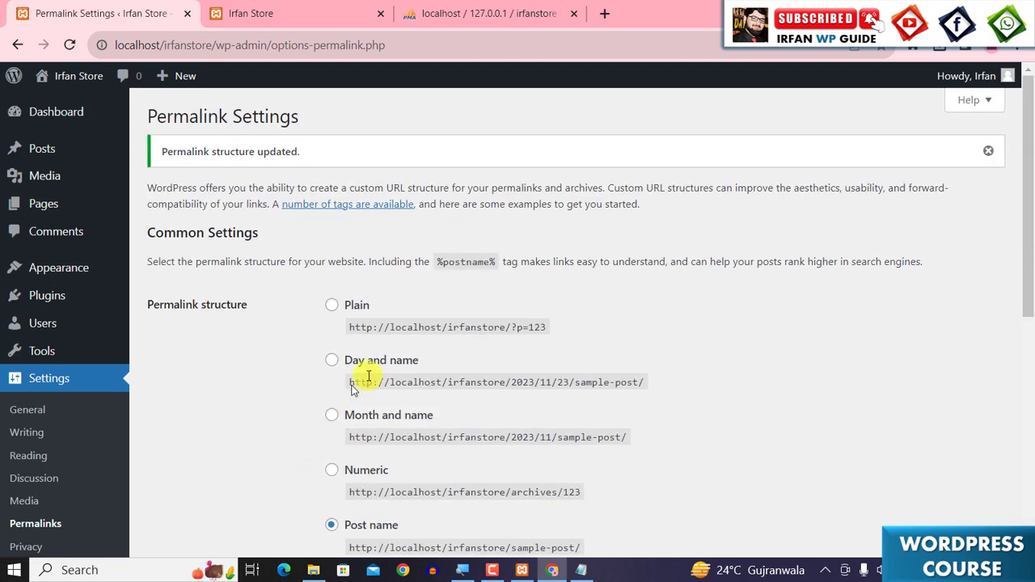
# - Dismiss the update notice, switch to the Notepad task list and highlight the Remove Unused Plugin & Themes item
pyautogui.click(989, 153)
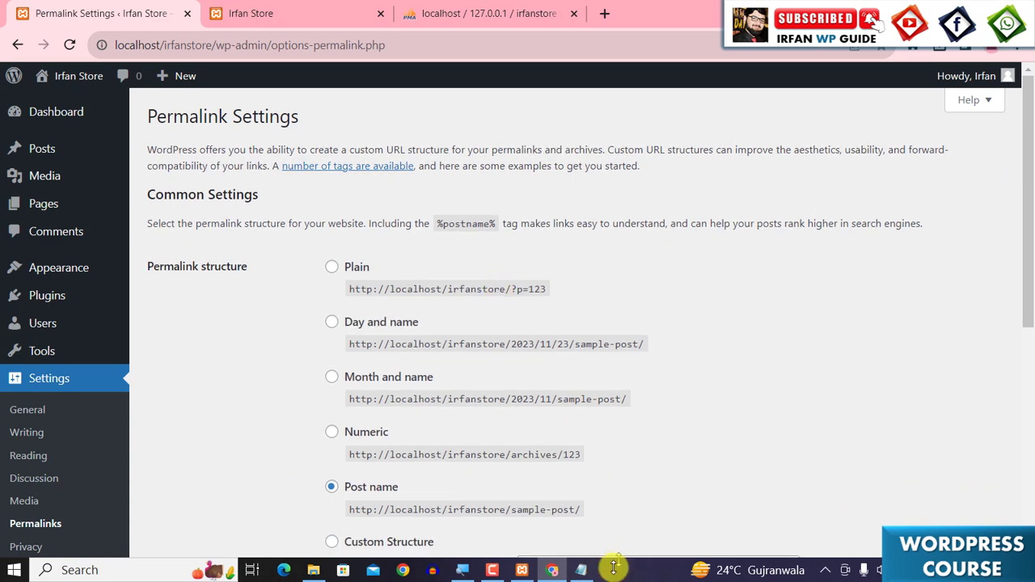
pyautogui.click(580, 570)
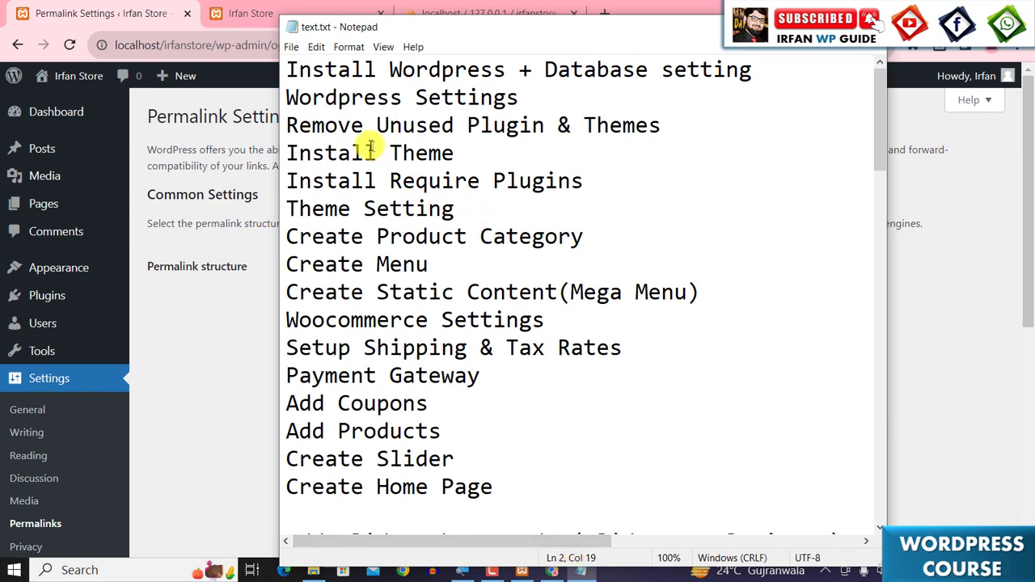
pyautogui.moveTo(289, 125); pyautogui.dragTo(672, 136)
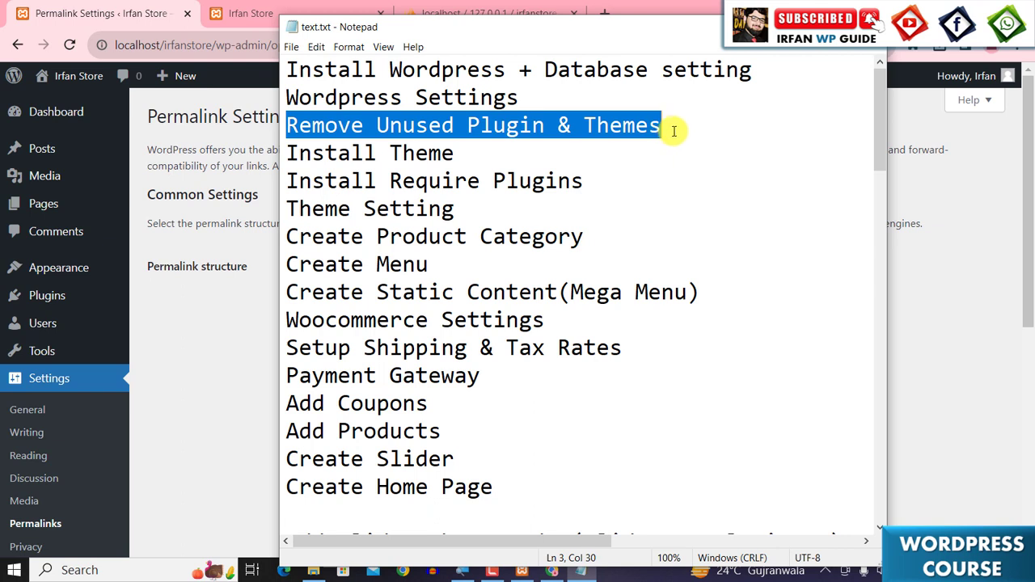
pyautogui.click(172, 304)
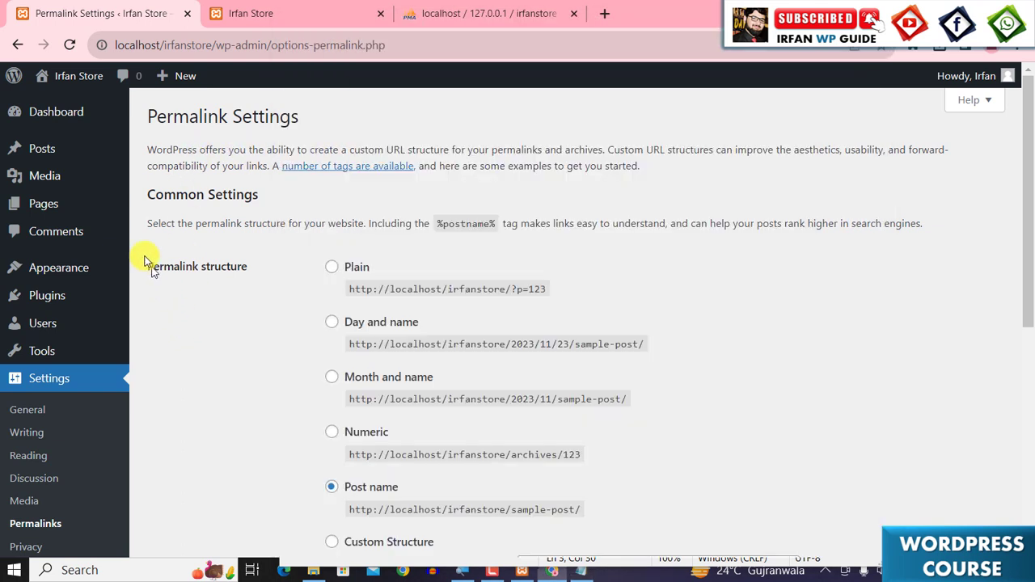
# - Open All Posts in a new tab and move the Hello world post to the trash
pyautogui.click(56, 109)
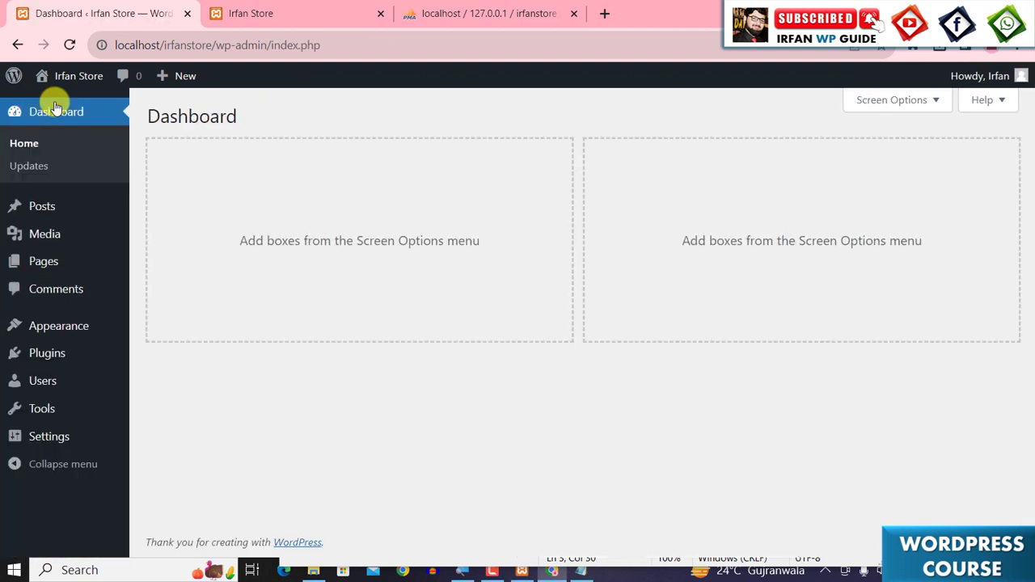
pyautogui.moveTo(42, 210)
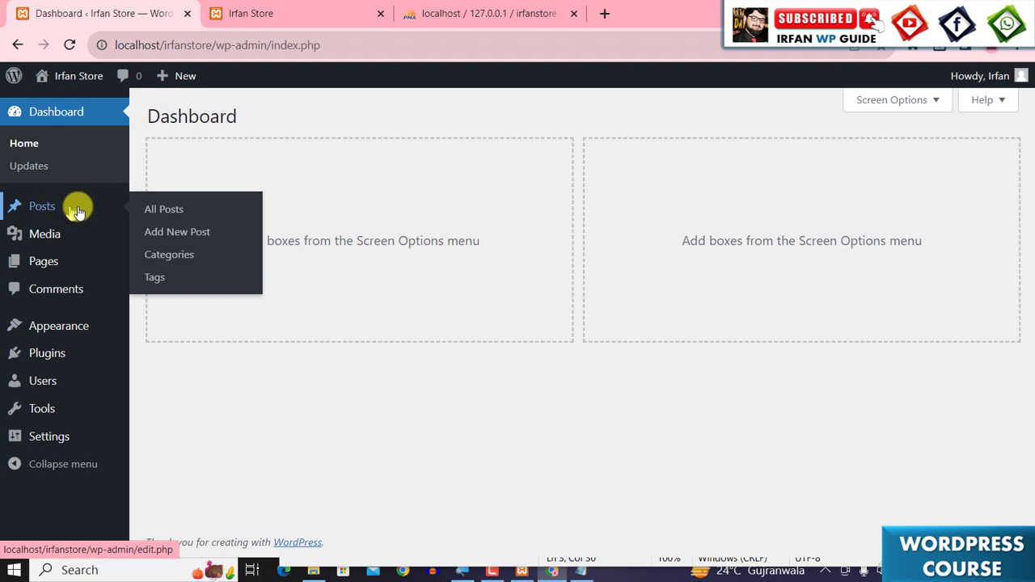
pyautogui.rightClick(169, 214)
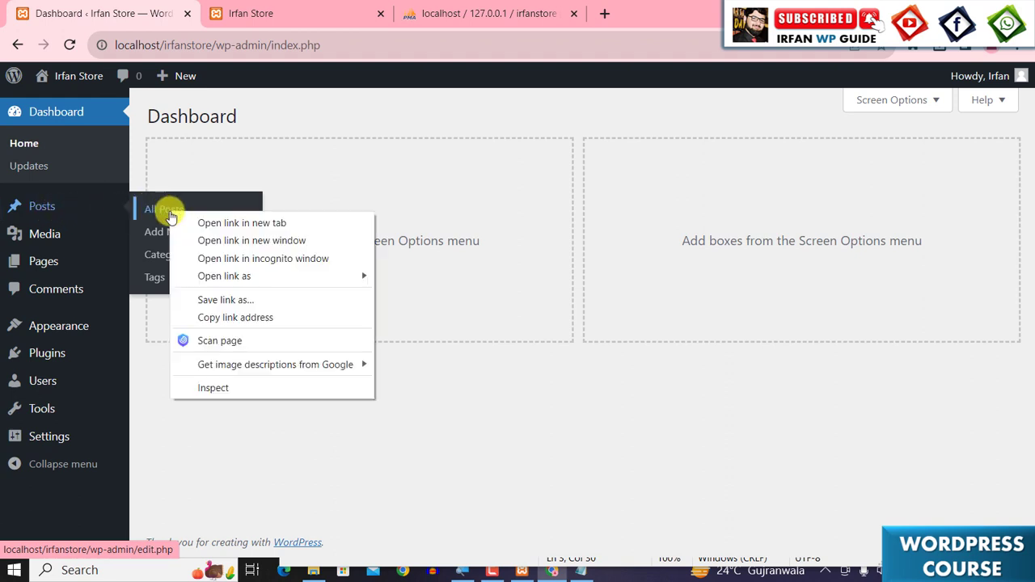
pyautogui.click(194, 223)
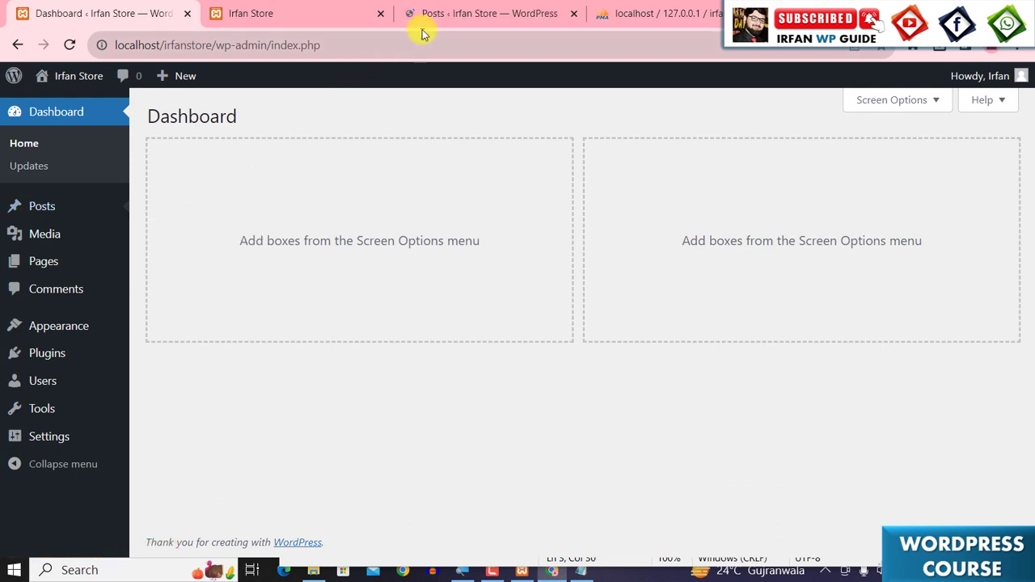
pyautogui.click(441, 16)
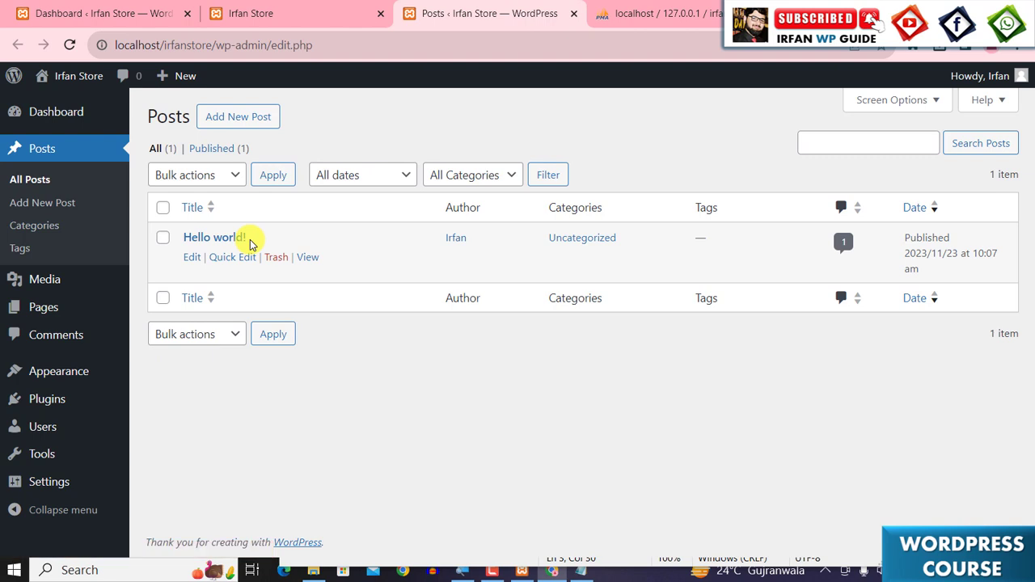
pyautogui.click(162, 239)
pyautogui.click(276, 257)
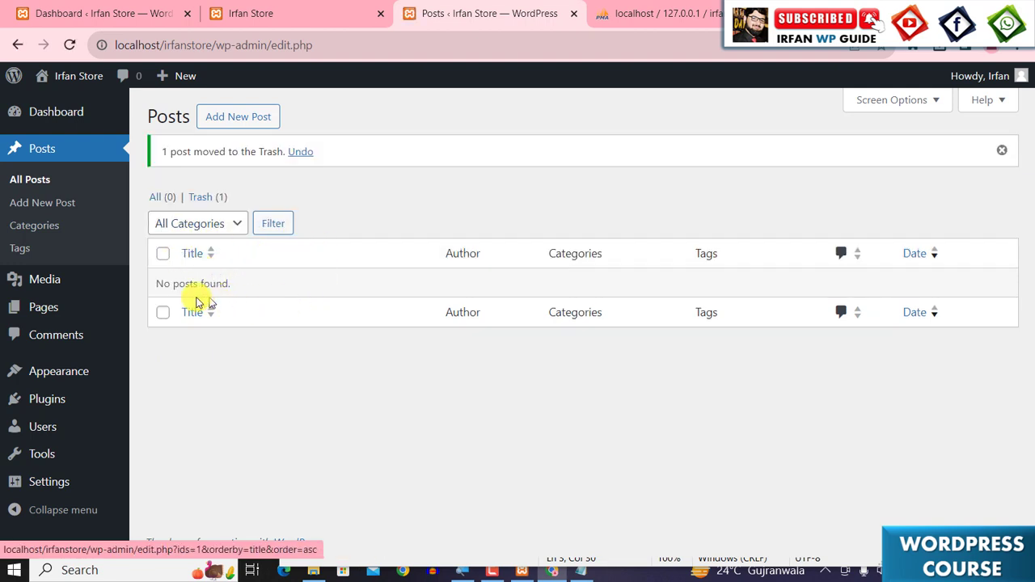
# - Move both pages, Privacy Policy and Sample Page, to the trash with a bulk action
pyautogui.moveTo(40, 297)
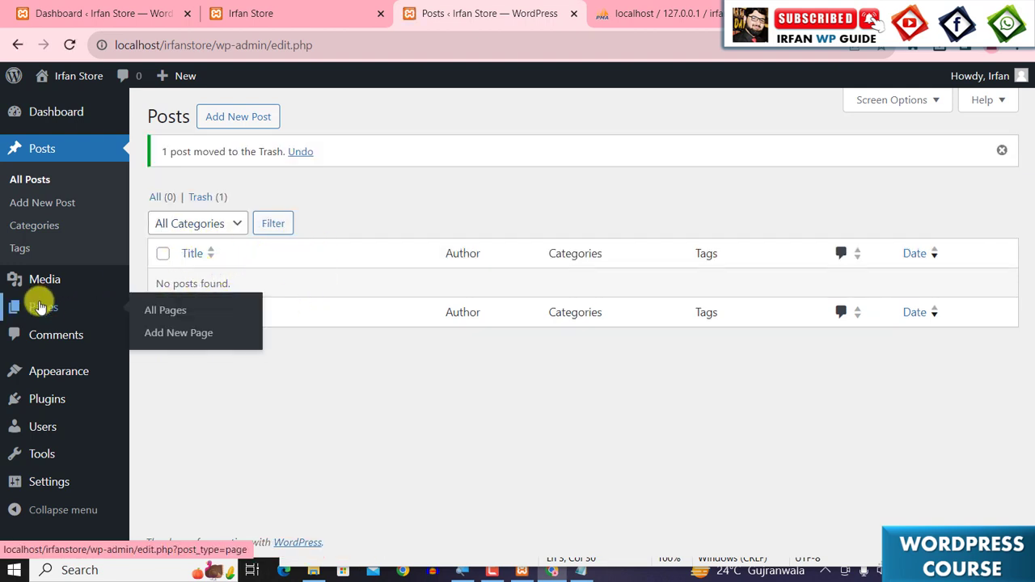
pyautogui.click(184, 310)
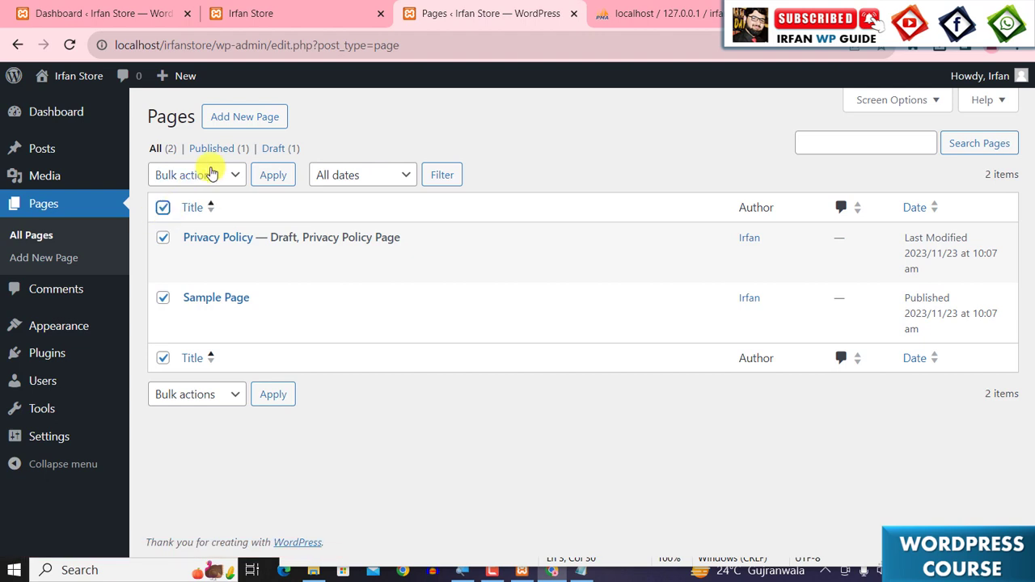
pyautogui.click(211, 172)
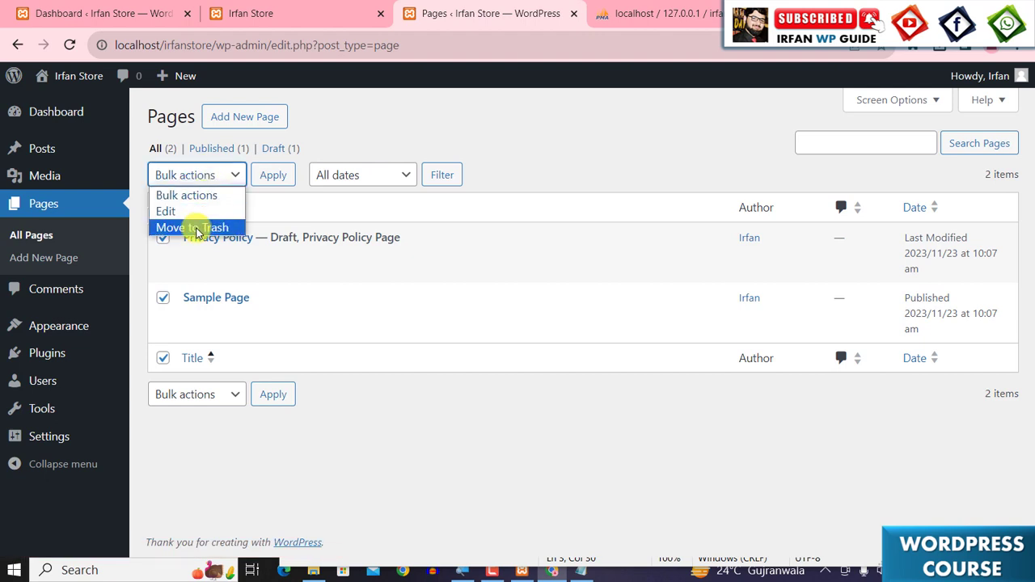
pyautogui.click(194, 228)
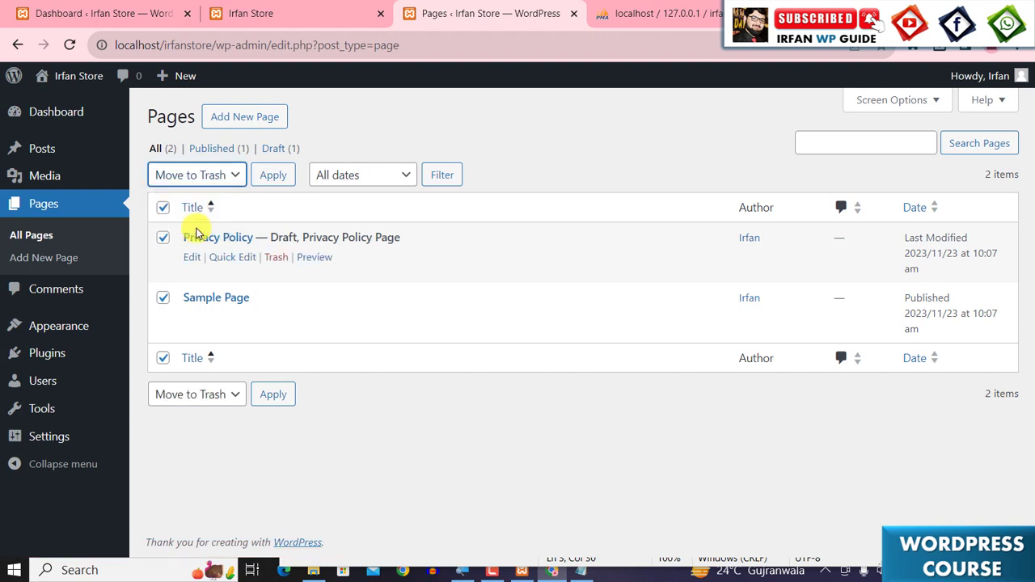
pyautogui.click(270, 181)
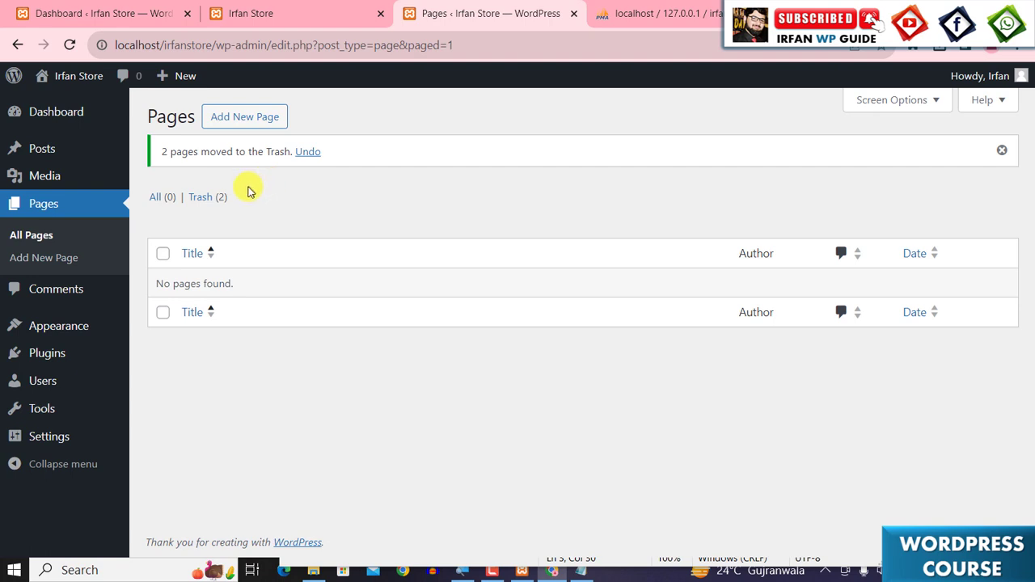
# - Delete the inactive Twenty Twenty-Three and Twenty Twenty-Two themes, confirming each deletion
pyautogui.moveTo(49, 332)
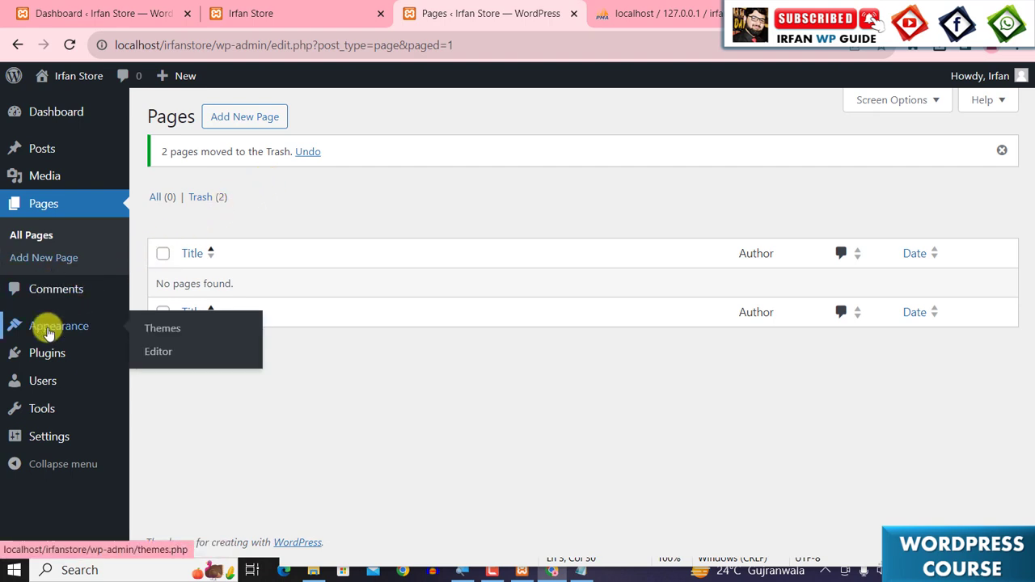
pyautogui.click(178, 333)
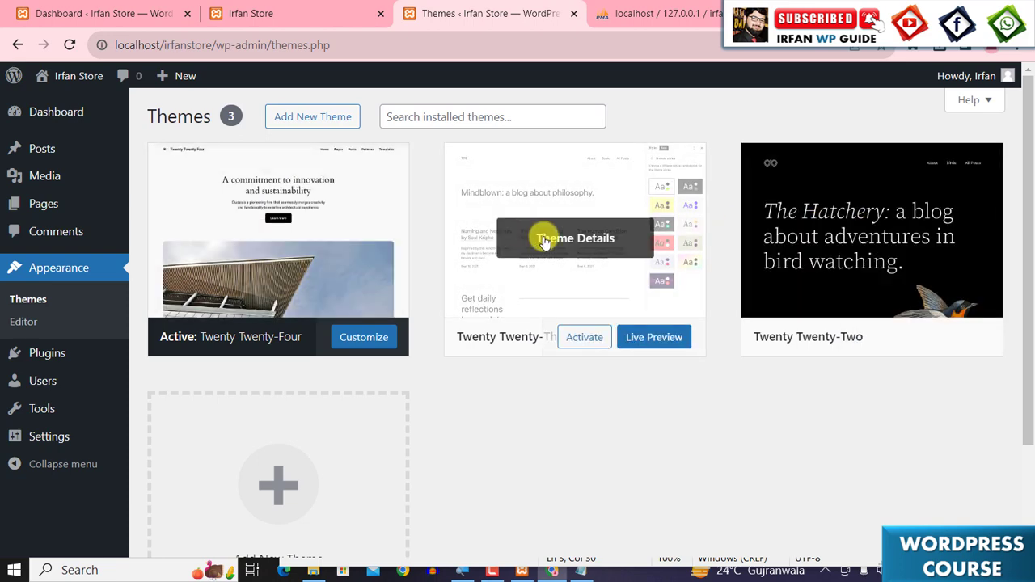
pyautogui.click(545, 241)
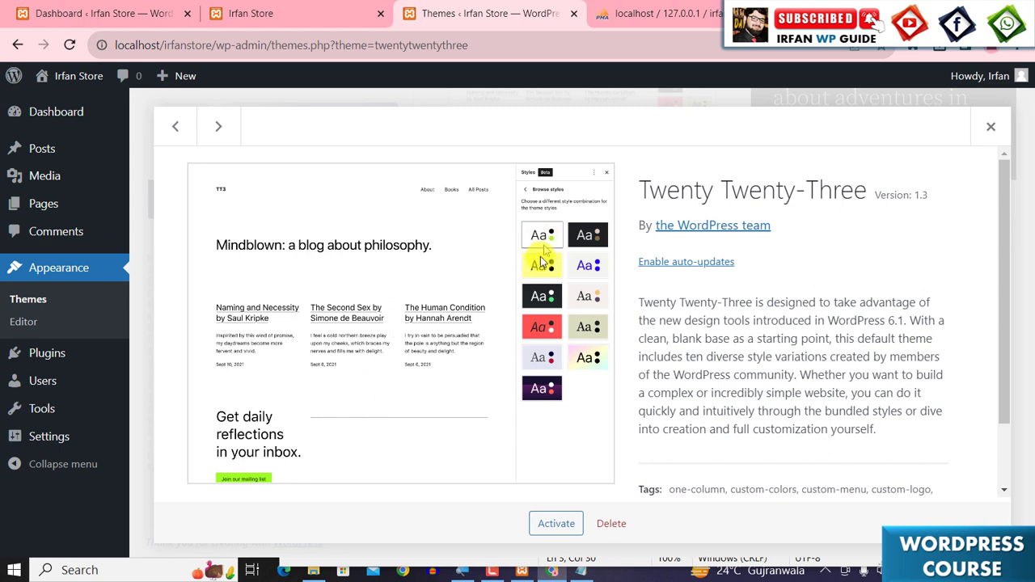
pyautogui.click(627, 528)
pyautogui.click(594, 174)
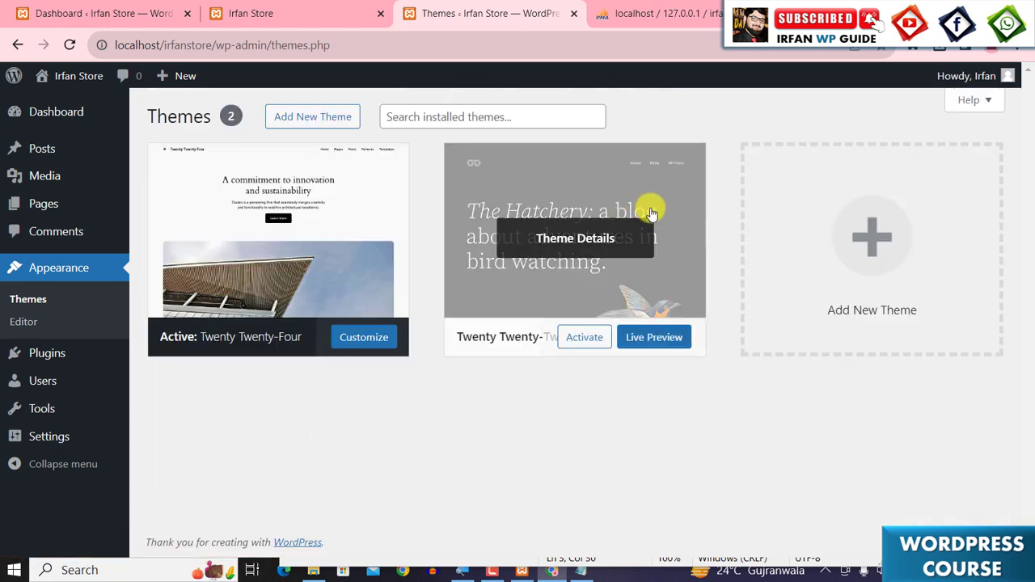
pyautogui.click(564, 235)
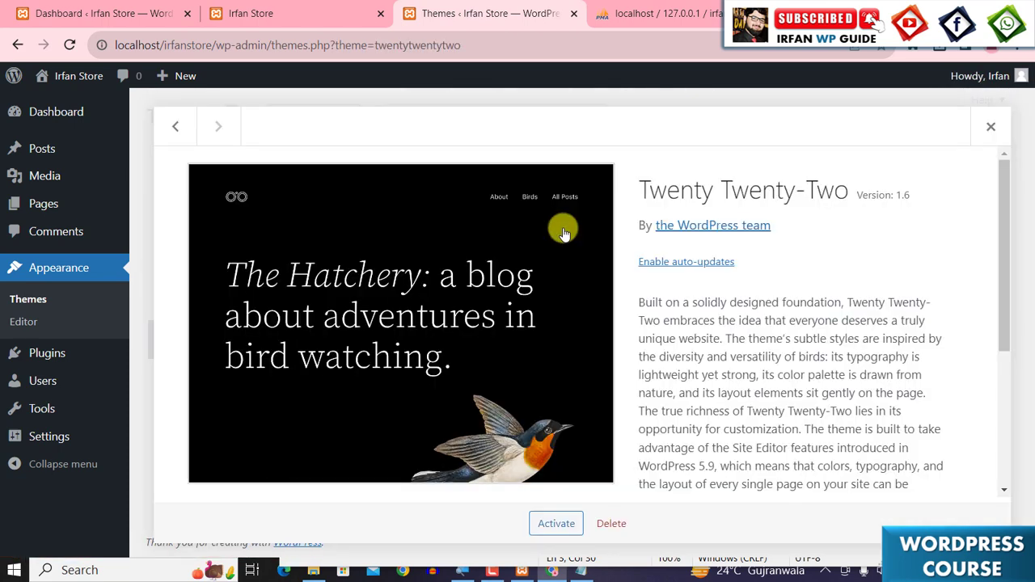
pyautogui.click(609, 523)
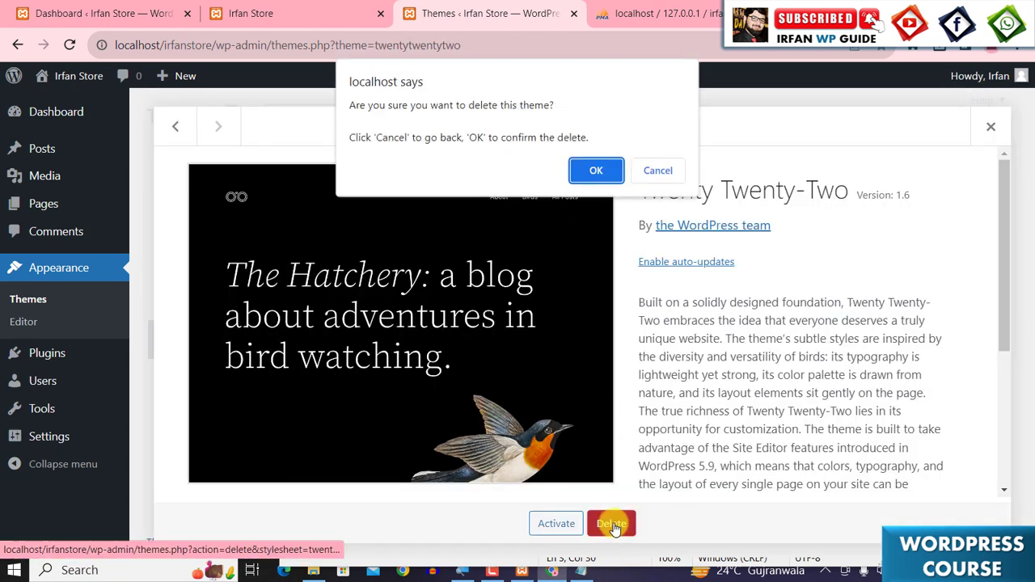
pyautogui.click(594, 172)
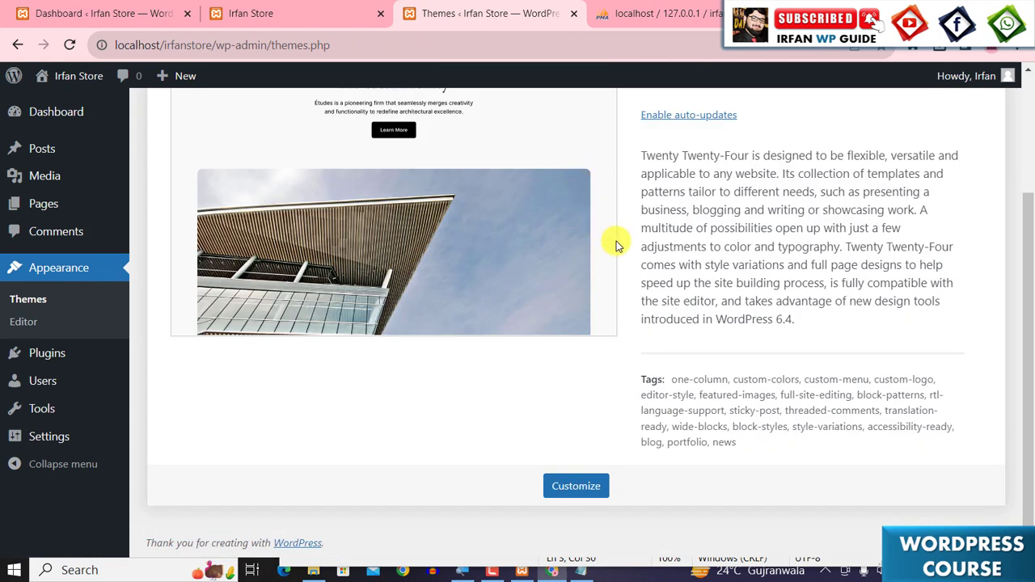
pyautogui.scroll(2, 614, 244)
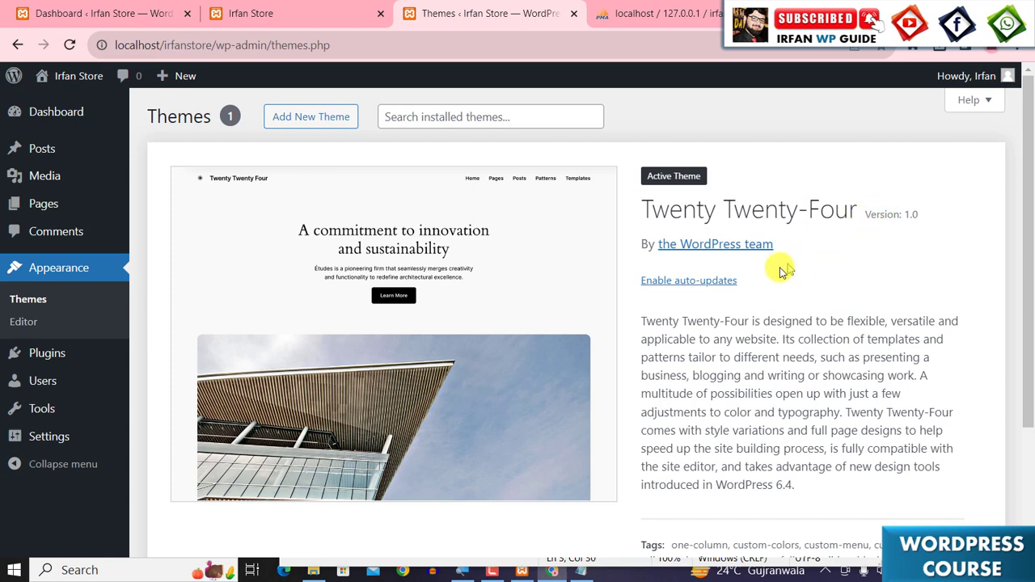
pyautogui.scroll(-2, 607, 275)
pyautogui.scroll(2, 600, 277)
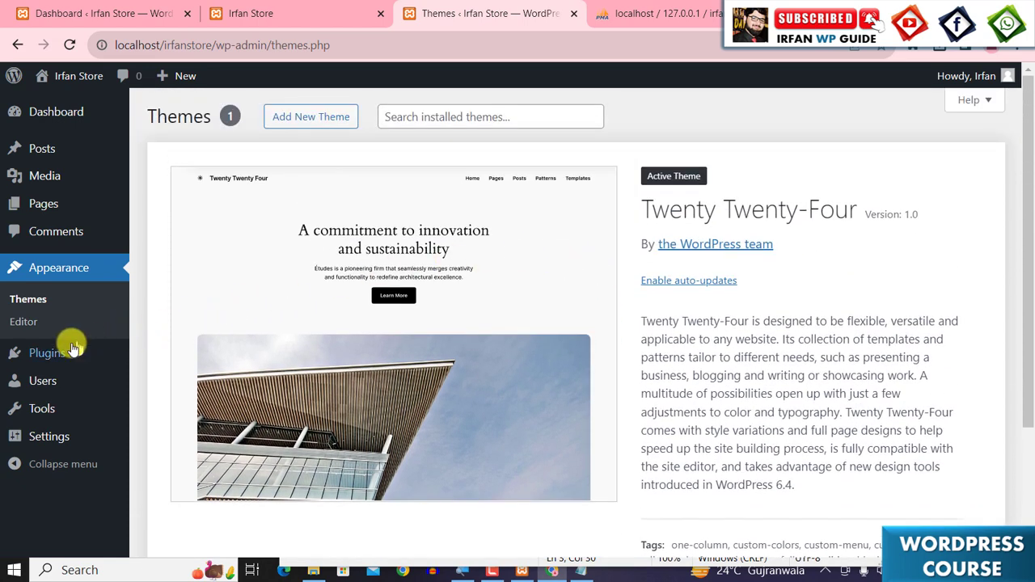
# - Delete both installed plugins, Akismet Anti-spam and Hello Dolly, with a bulk Delete action and confirm it
pyautogui.moveTo(46, 353)
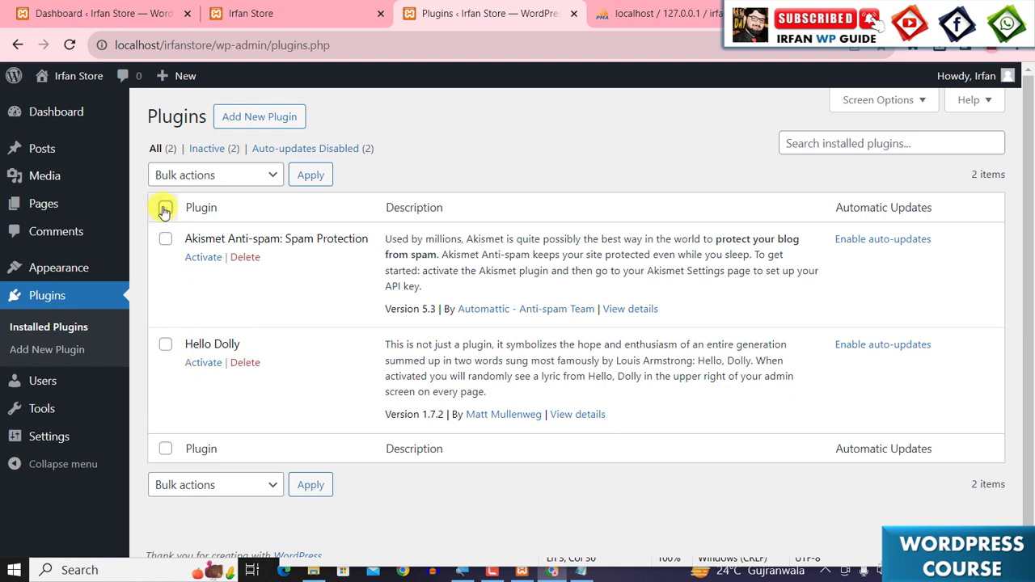
pyautogui.click(249, 174)
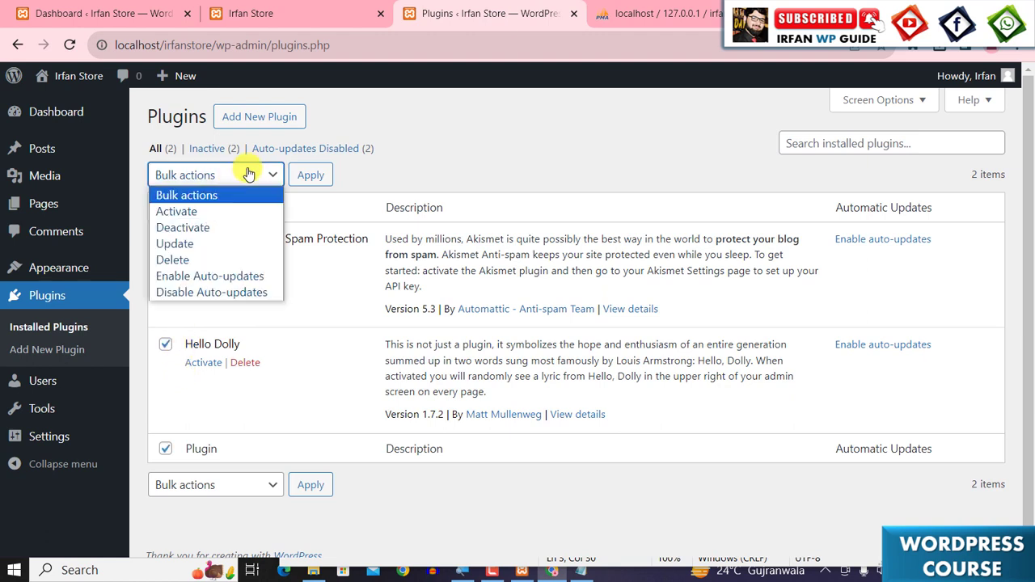
pyautogui.click(204, 259)
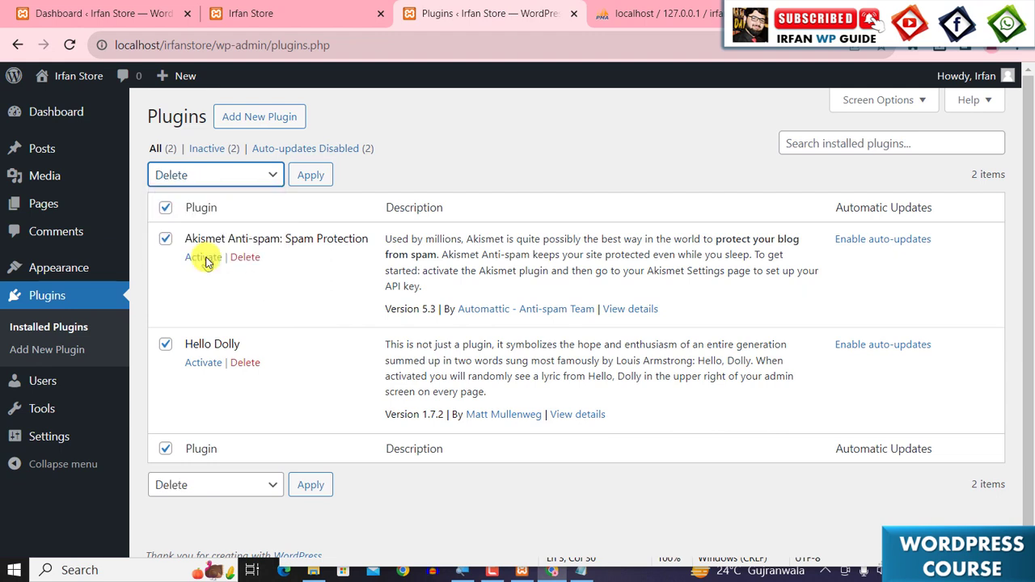
pyautogui.click(309, 174)
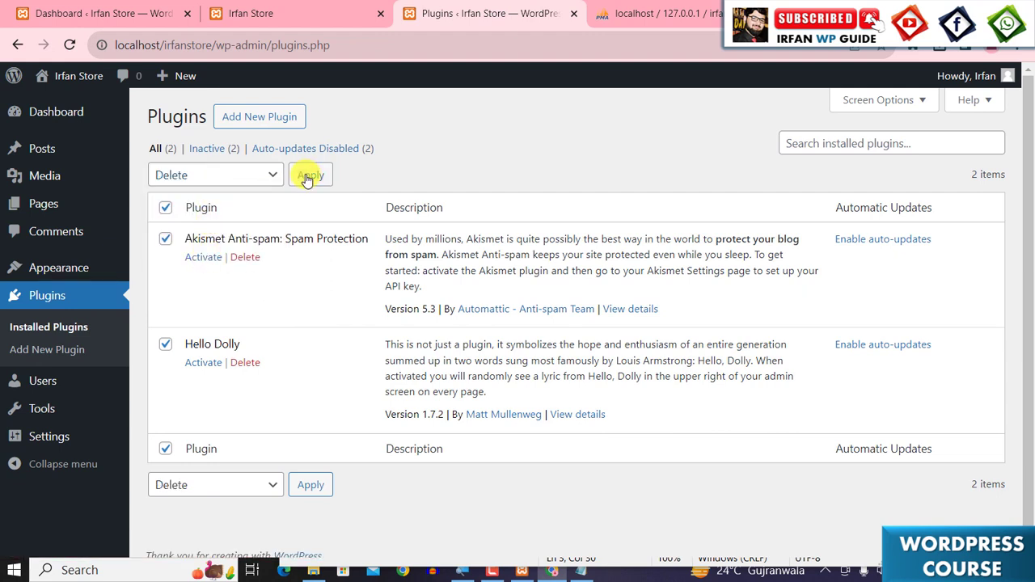
pyautogui.click(593, 152)
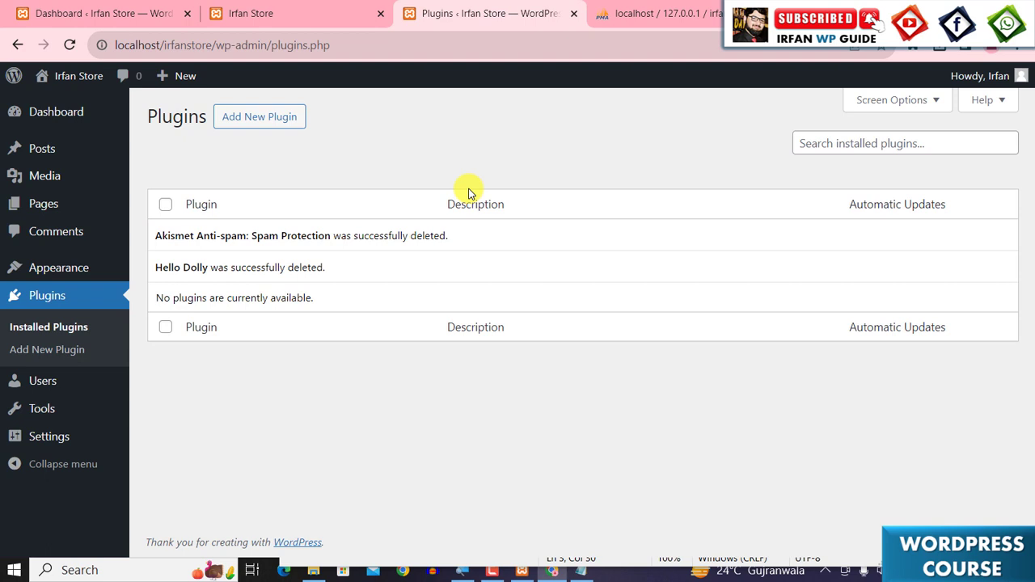
# - Return to the Dashboard, switch to the Notepad task list and highlight the Install Theme item
pyautogui.click(77, 116)
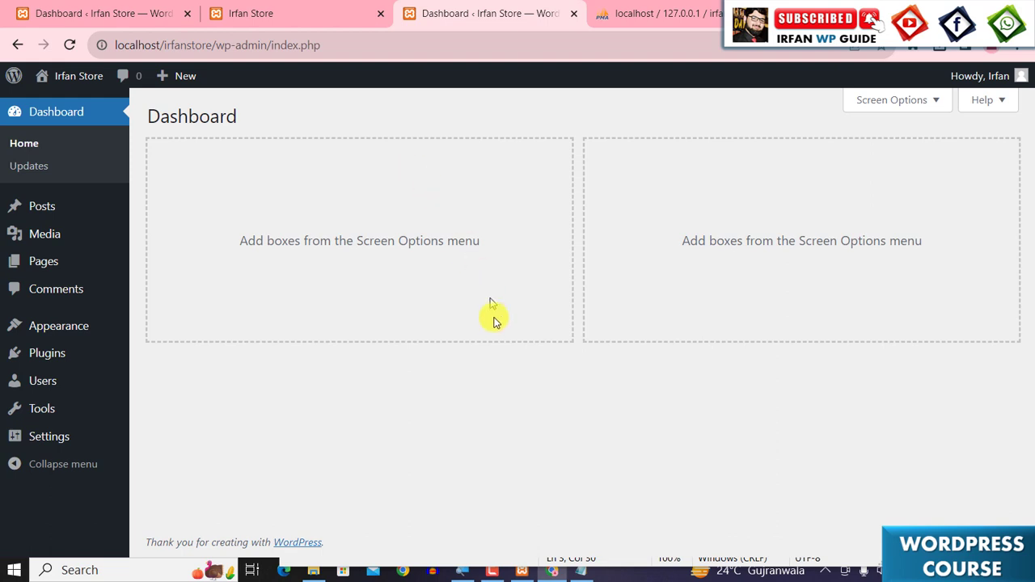
pyautogui.click(579, 572)
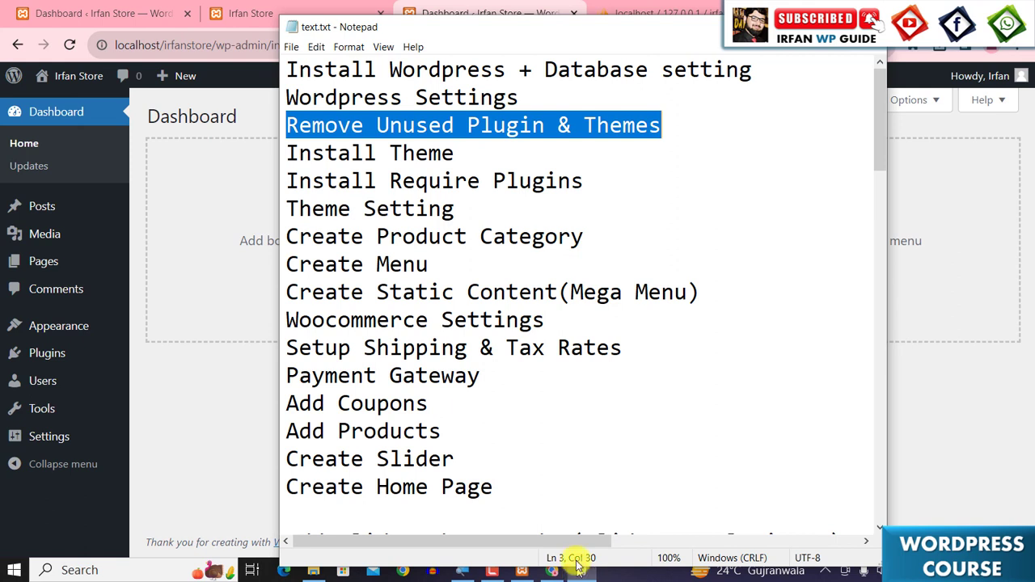
pyautogui.moveTo(289, 152); pyautogui.dragTo(486, 150)
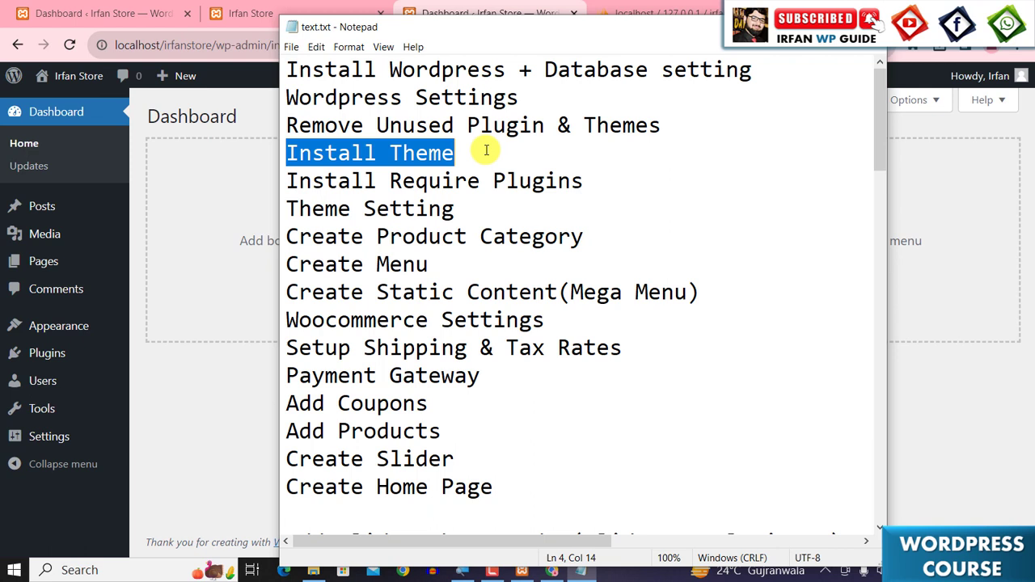
# - Go back to the browser and open the Add Themes page from the Themes screen
pyautogui.click(185, 381)
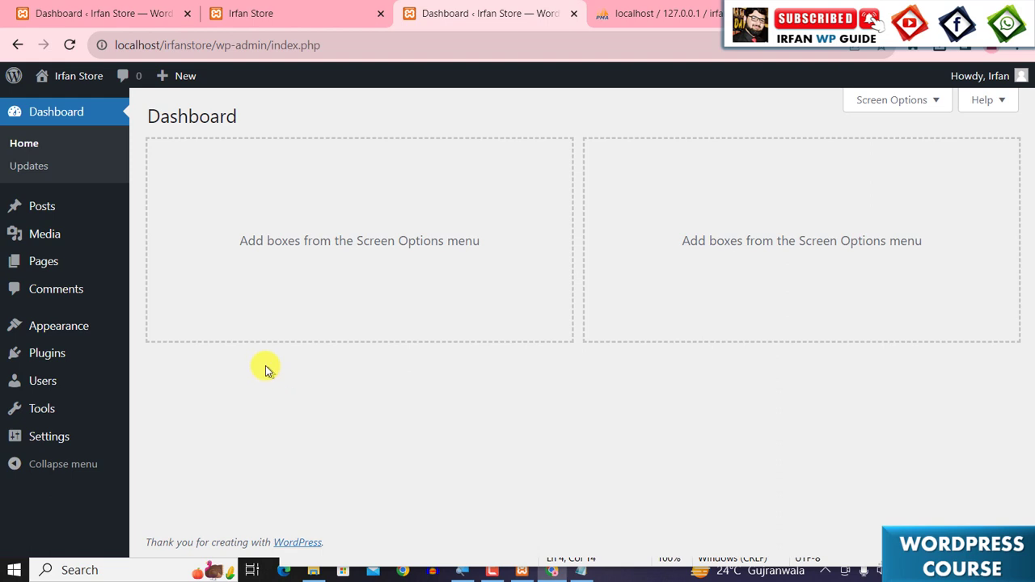
pyautogui.moveTo(44, 325)
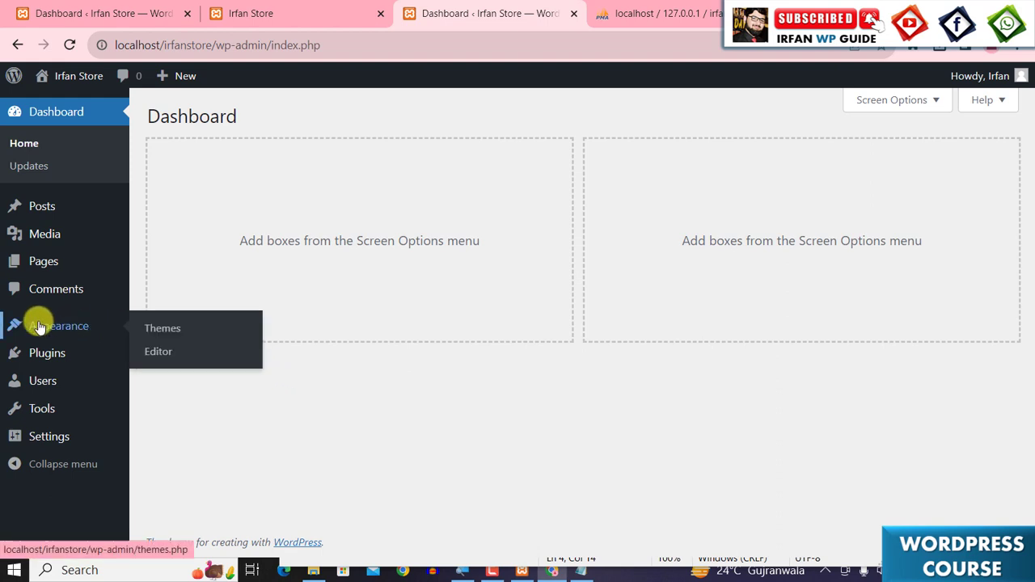
pyautogui.click(161, 333)
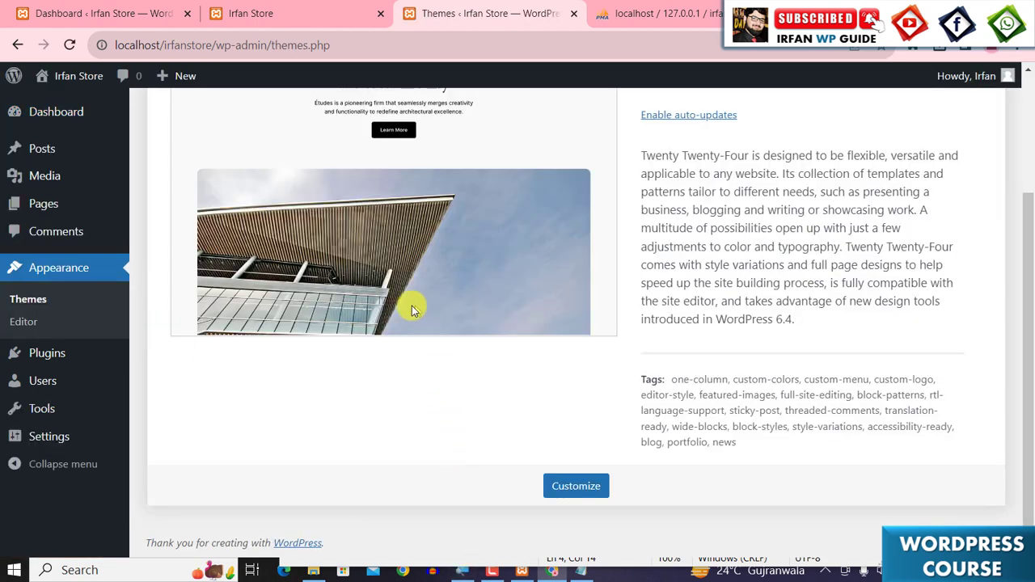
pyautogui.scroll(2, 415, 307)
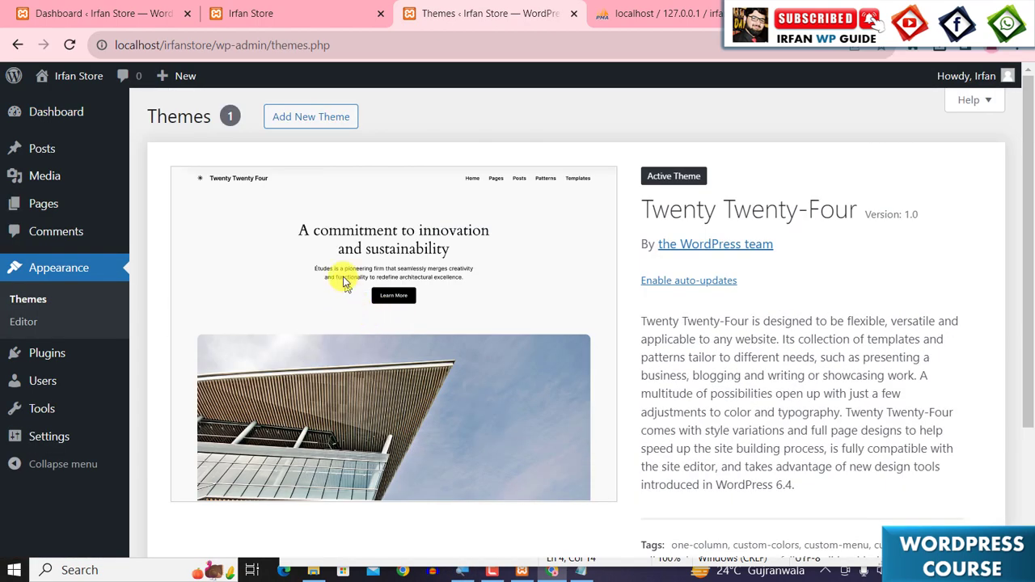
pyautogui.click(318, 128)
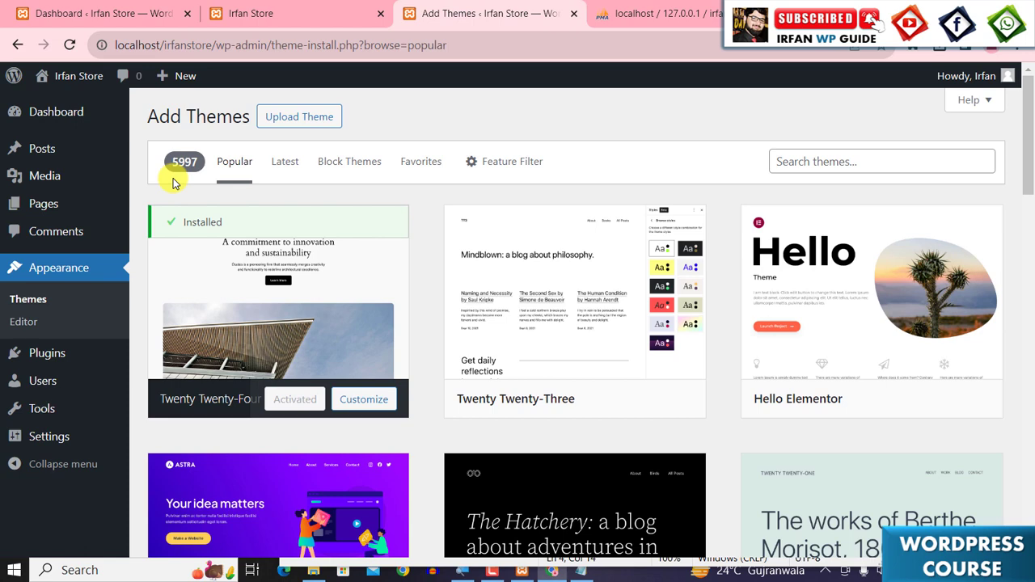
# - In a new tab, search Google for themeforest and open the ThemeForest website
pyautogui.hotkey('ctrl', 't')
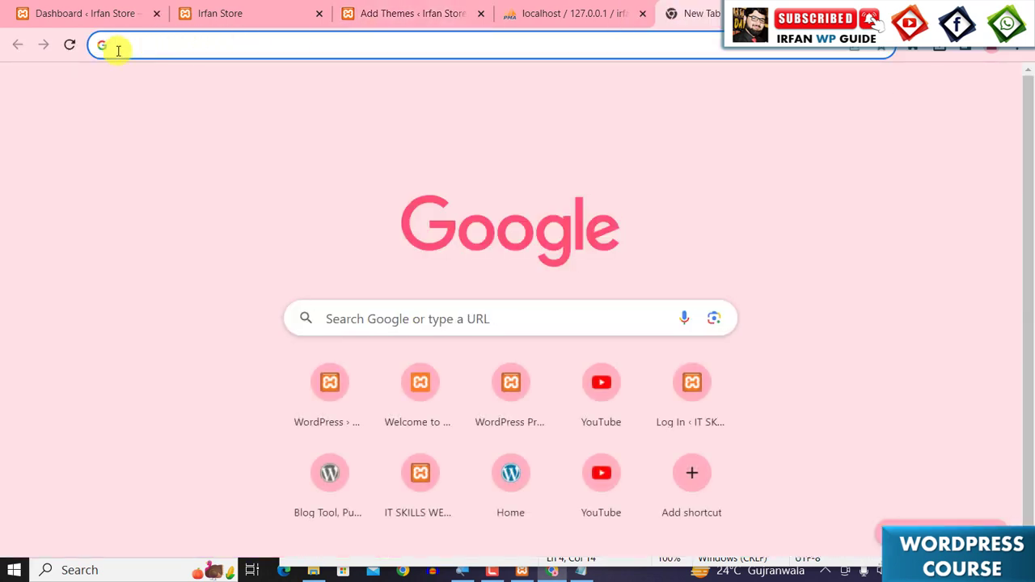
pyautogui.write('theme')
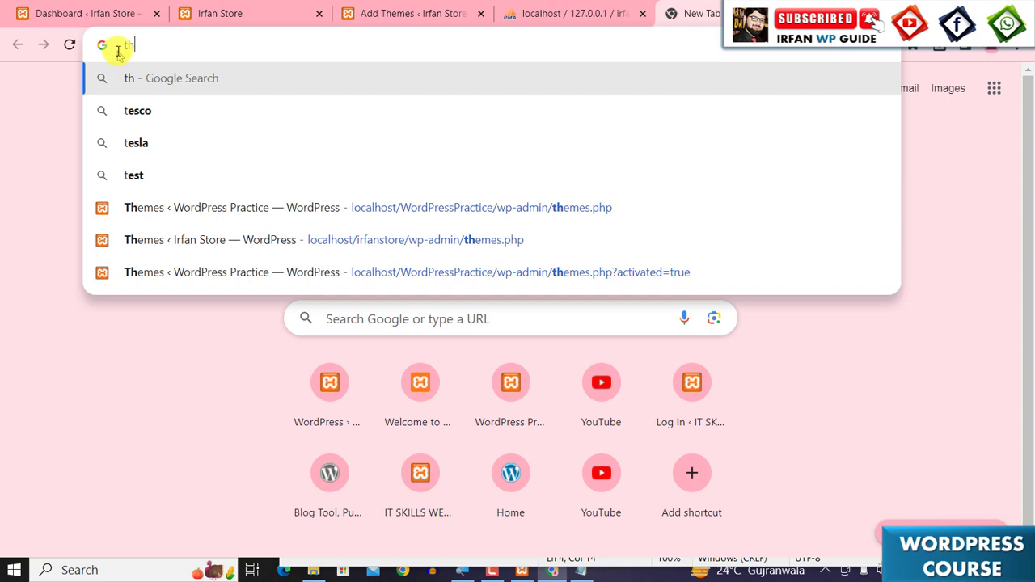
pyautogui.press('Down')
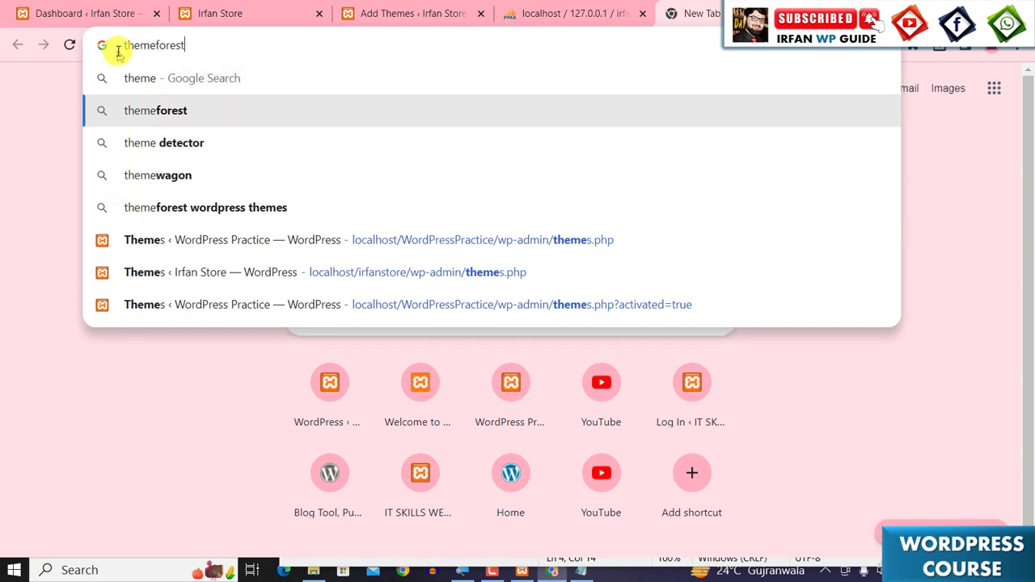
pyautogui.press('Return')
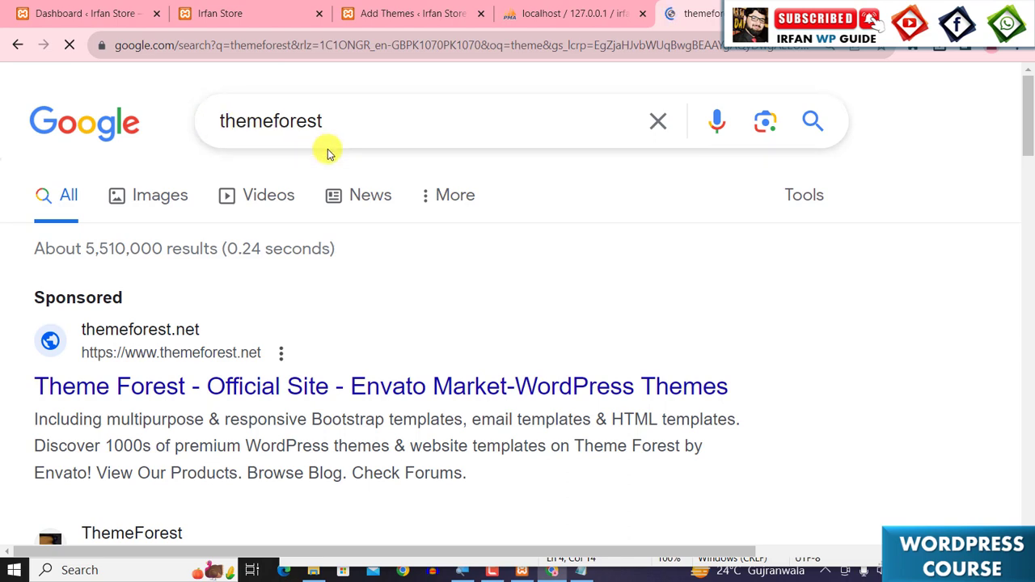
pyautogui.scroll(-3, 328, 263)
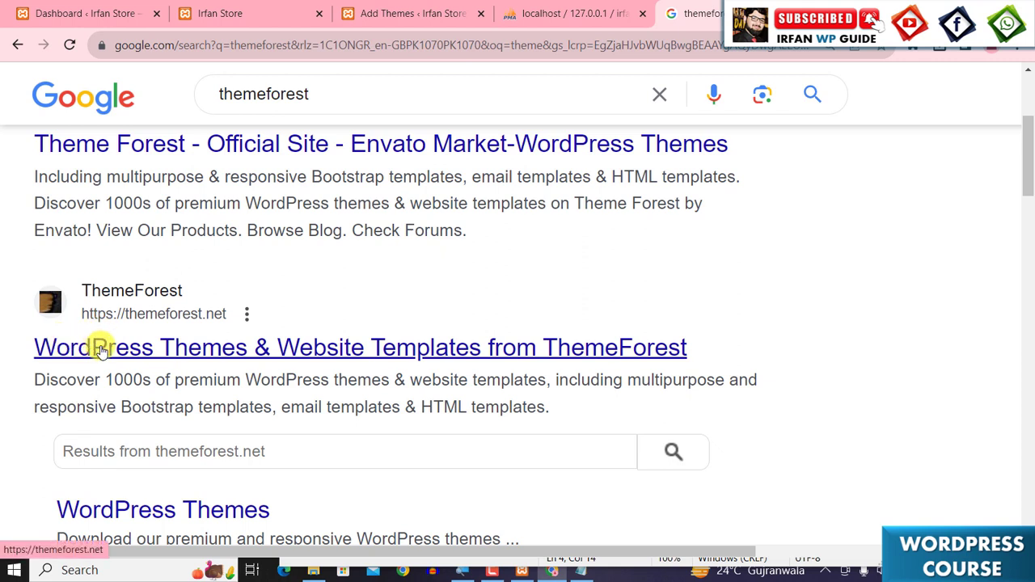
pyautogui.click(101, 349)
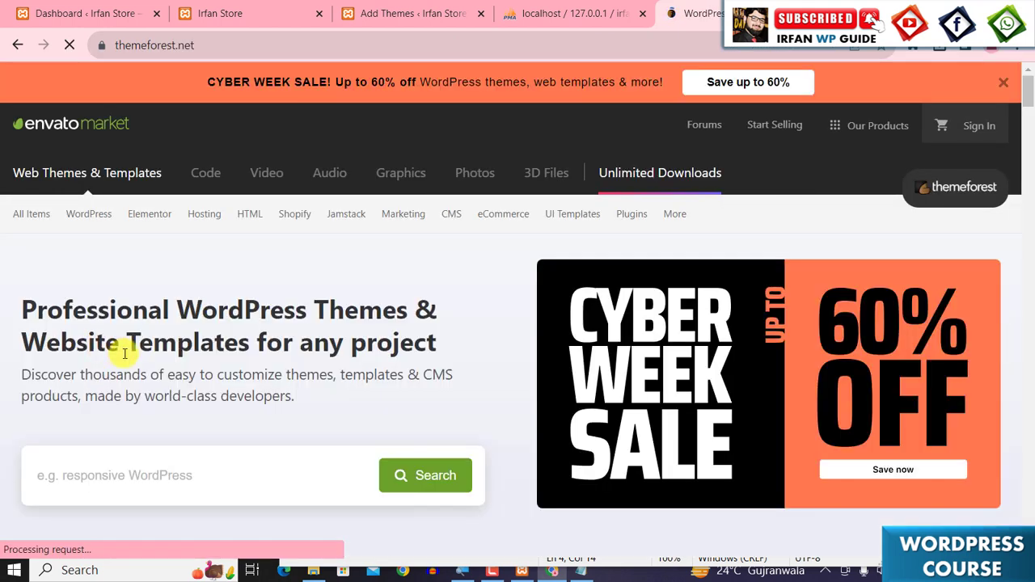
# - Open the WordPress eCommerce themes category on ThemeForest
pyautogui.moveTo(73, 220)
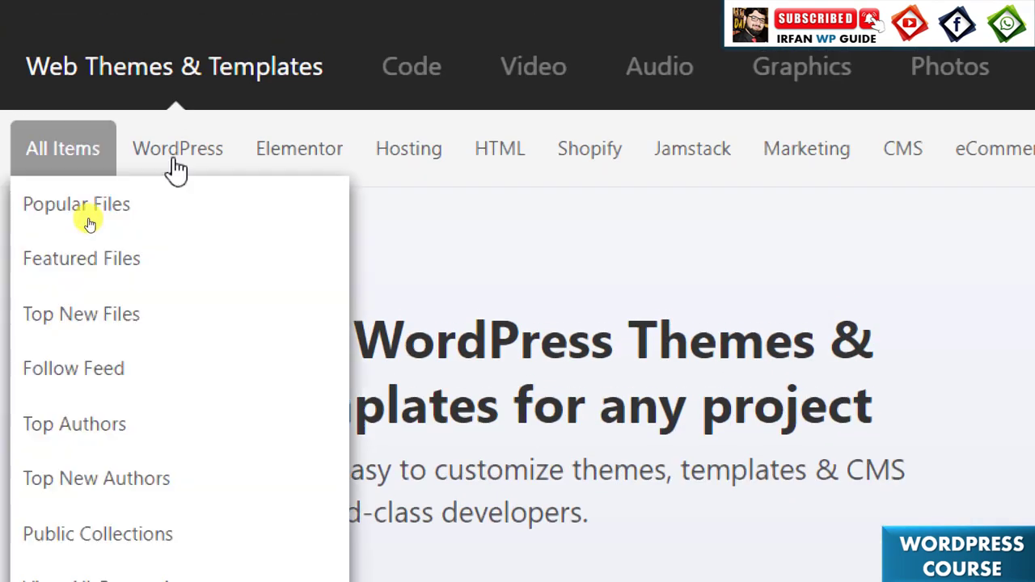
pyautogui.moveTo(180, 169)
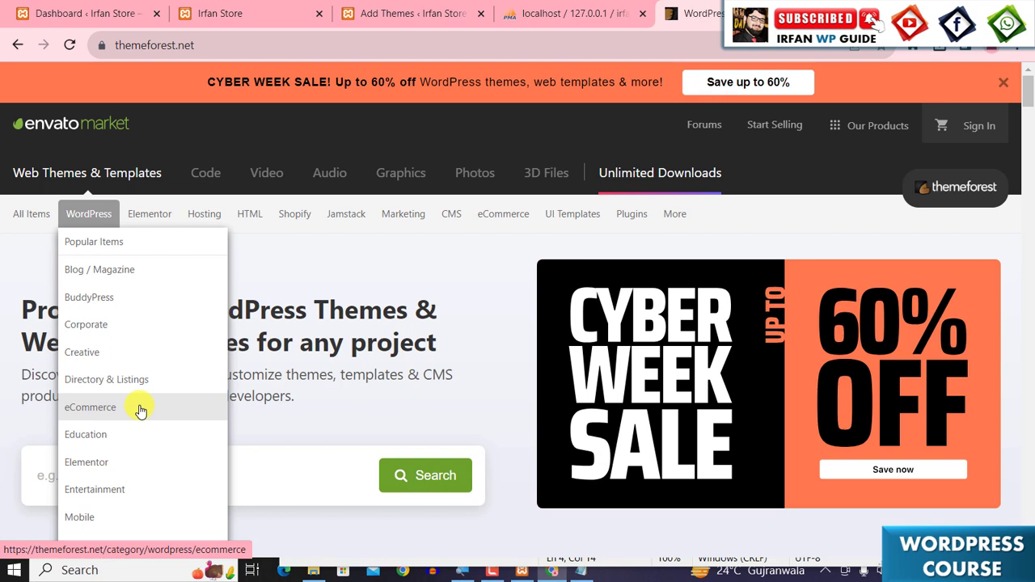
pyautogui.click(139, 410)
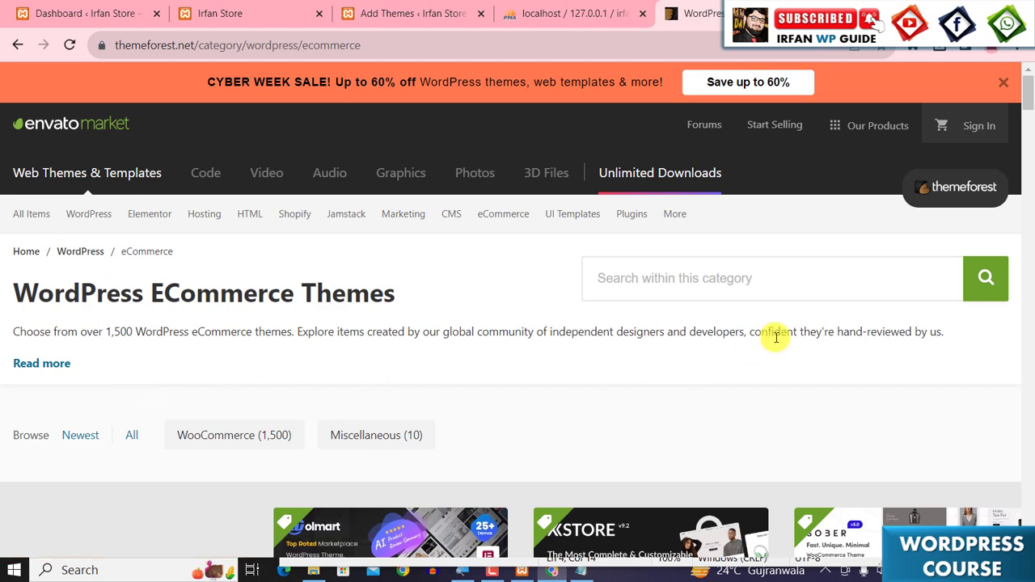
# - Browse the eCommerce theme listings in this category
pyautogui.scroll(-2, 768, 340)
pyautogui.scroll(-3, 764, 338)
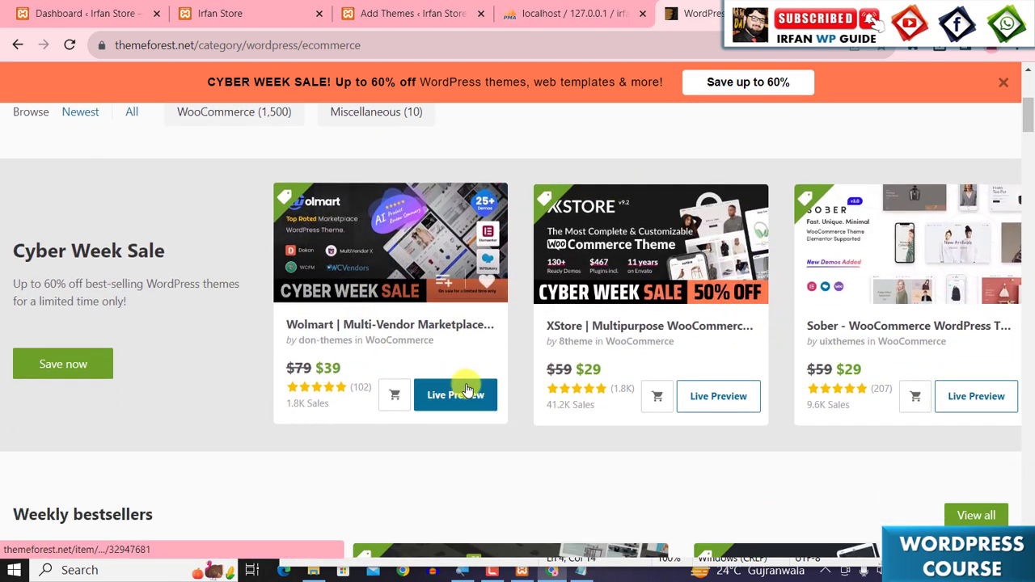
pyautogui.scroll(1, 477, 269)
pyautogui.scroll(-5, 478, 320)
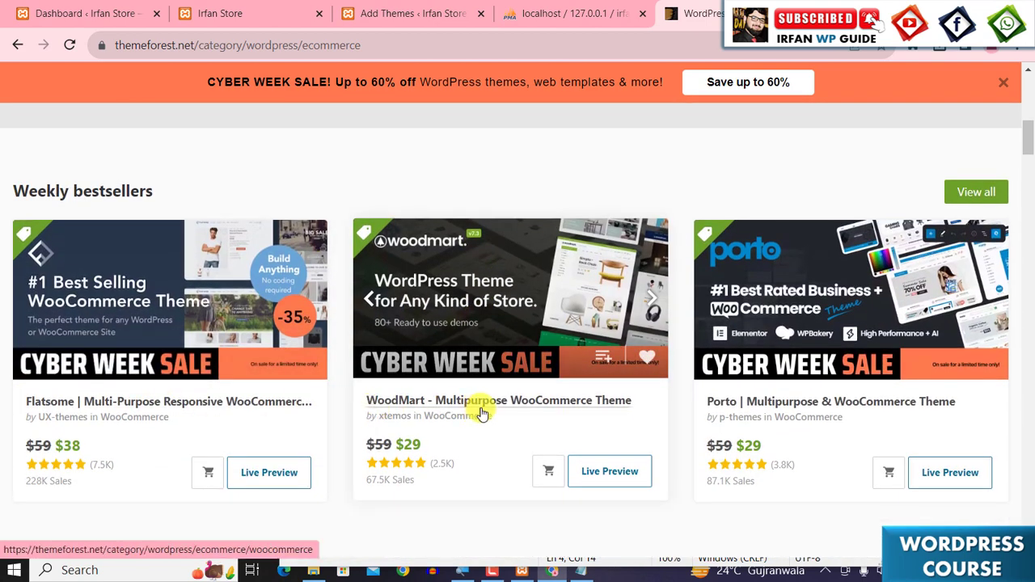
pyautogui.scroll(-4, 765, 411)
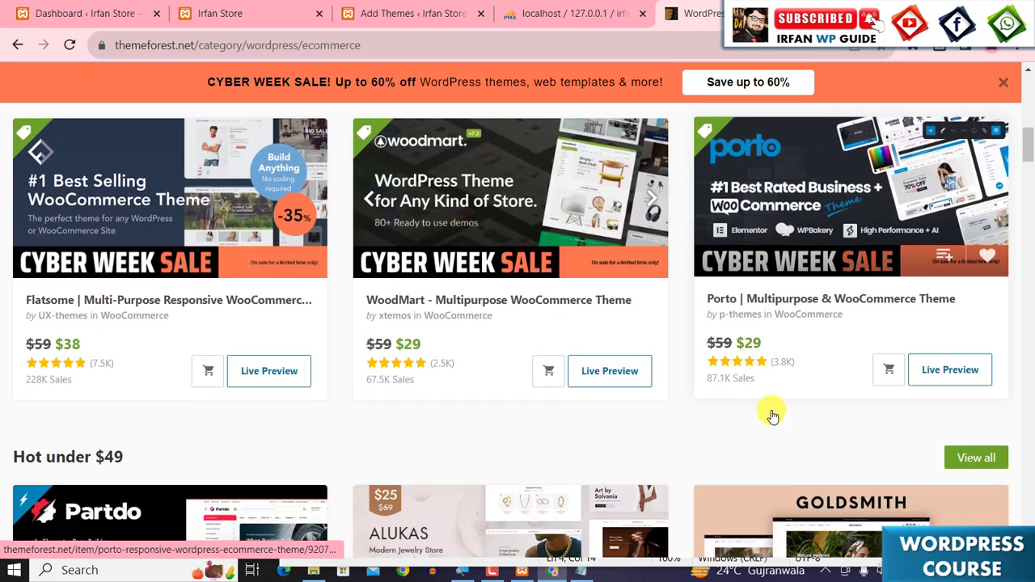
pyautogui.scroll(-1, 767, 404)
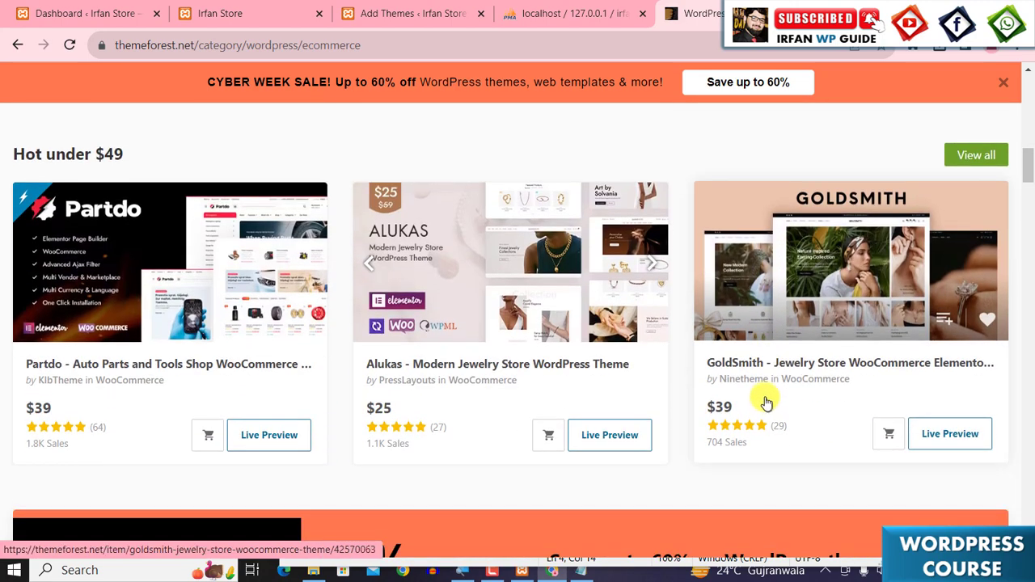
pyautogui.scroll(-7, 765, 402)
pyautogui.scroll(20, 737, 380)
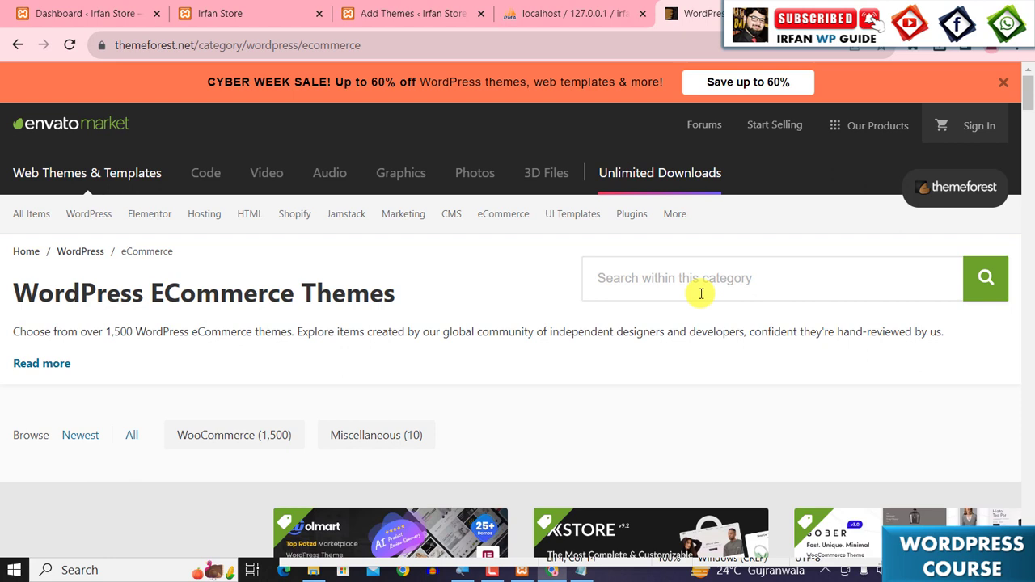
# - Search within the eCommerce category for Electro themes
pyautogui.click(699, 292)
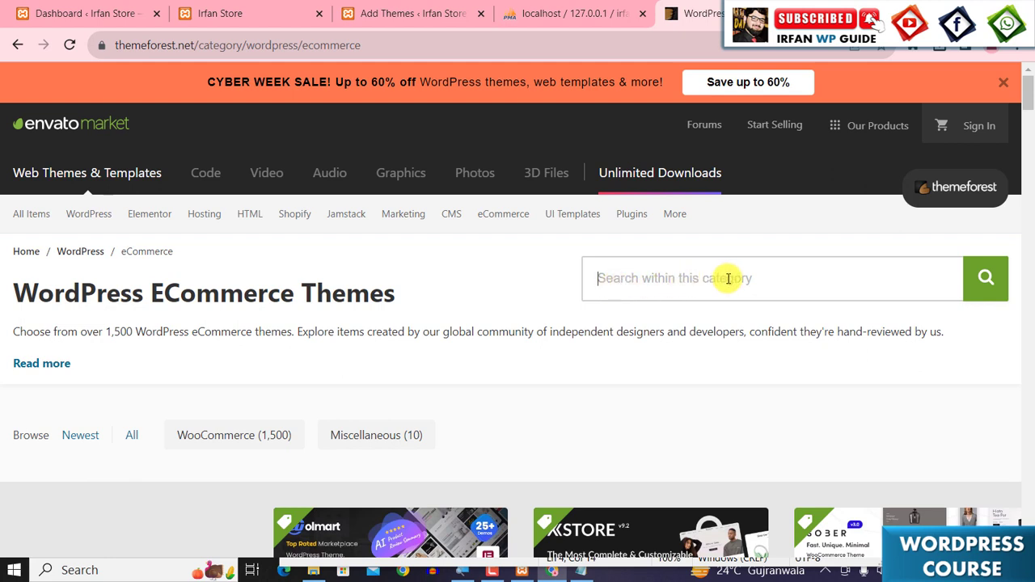
pyautogui.write('Elec')
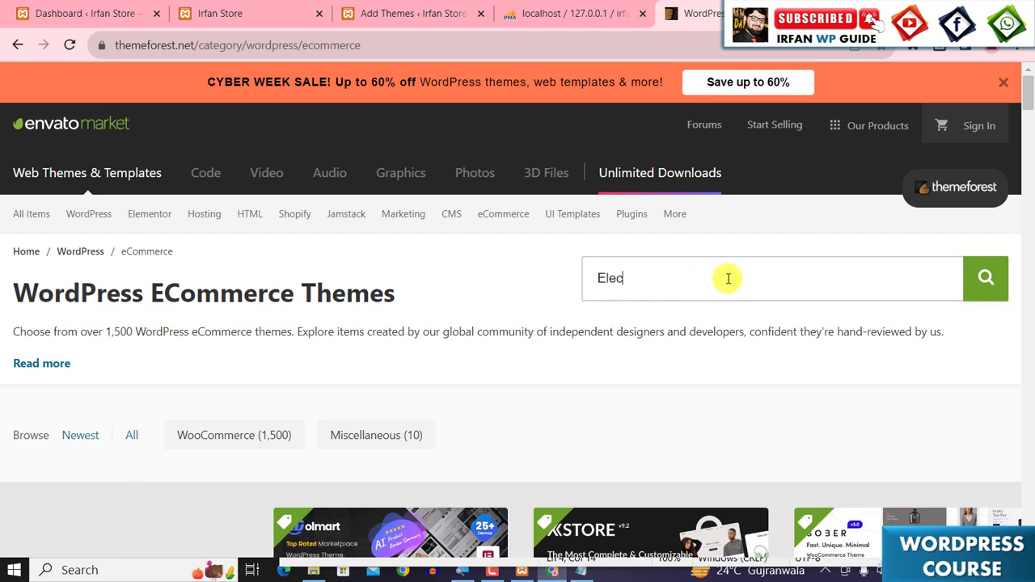
pyautogui.write('tro')
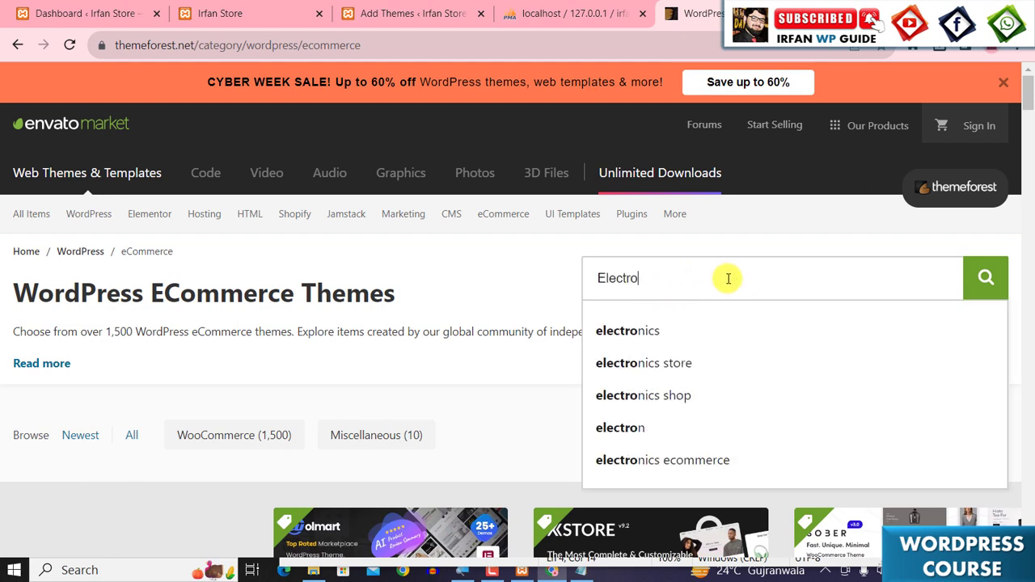
pyautogui.press('Return')
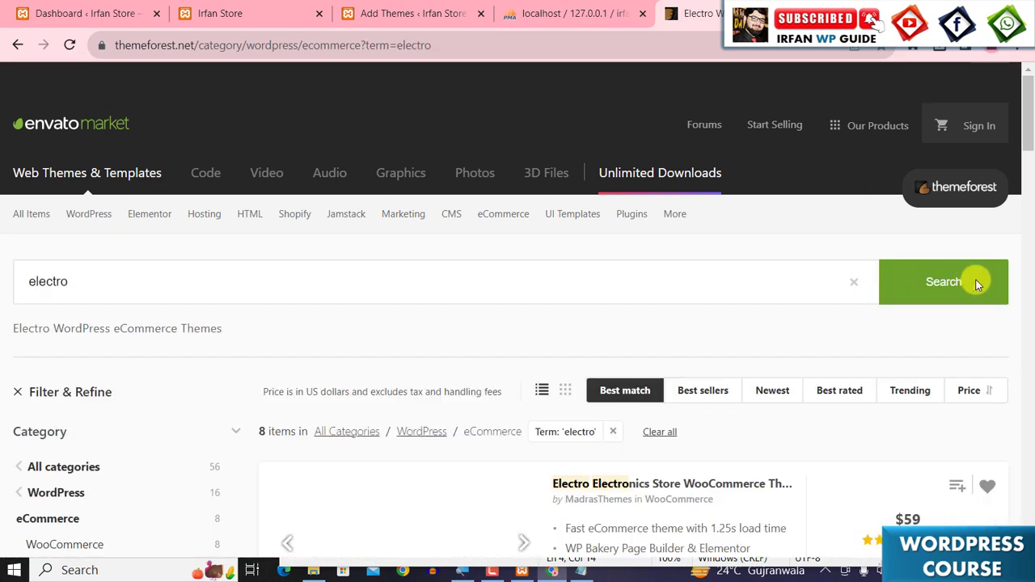
pyautogui.scroll(-3, 828, 303)
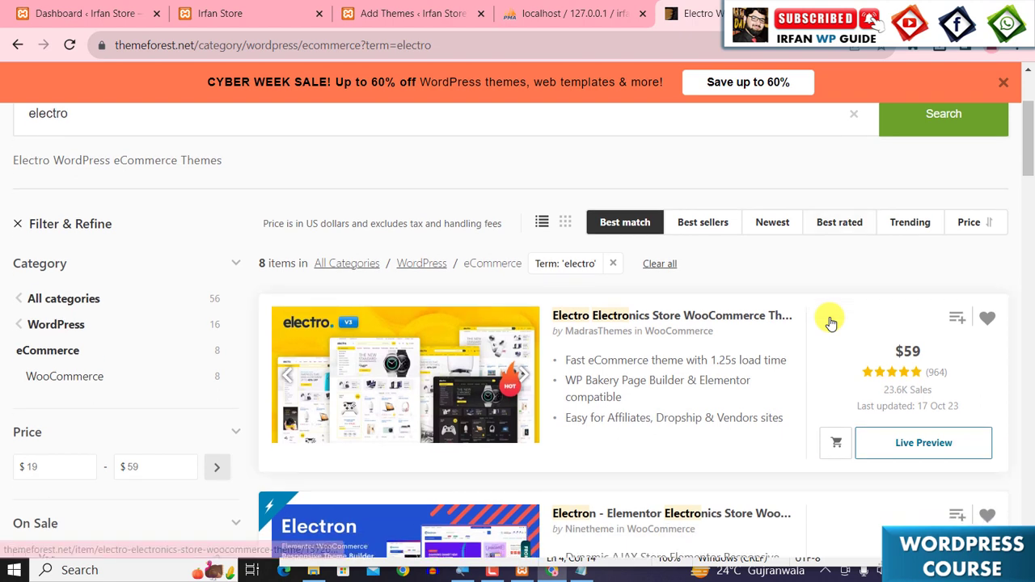
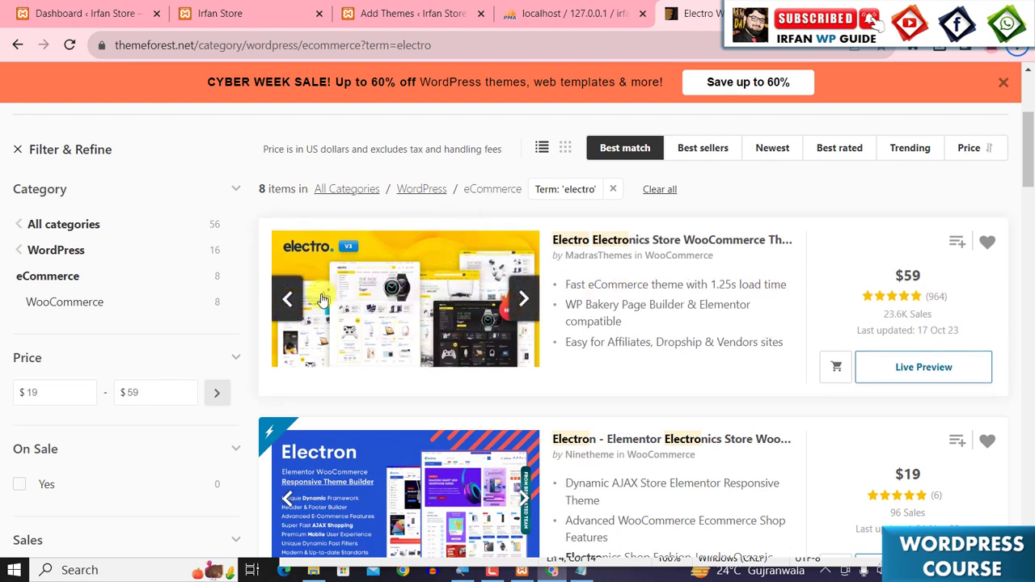
# - Open the Electro Electronics Store WooCommerce Theme item page and launch its live preview in a new tab
pyautogui.click(410, 296)
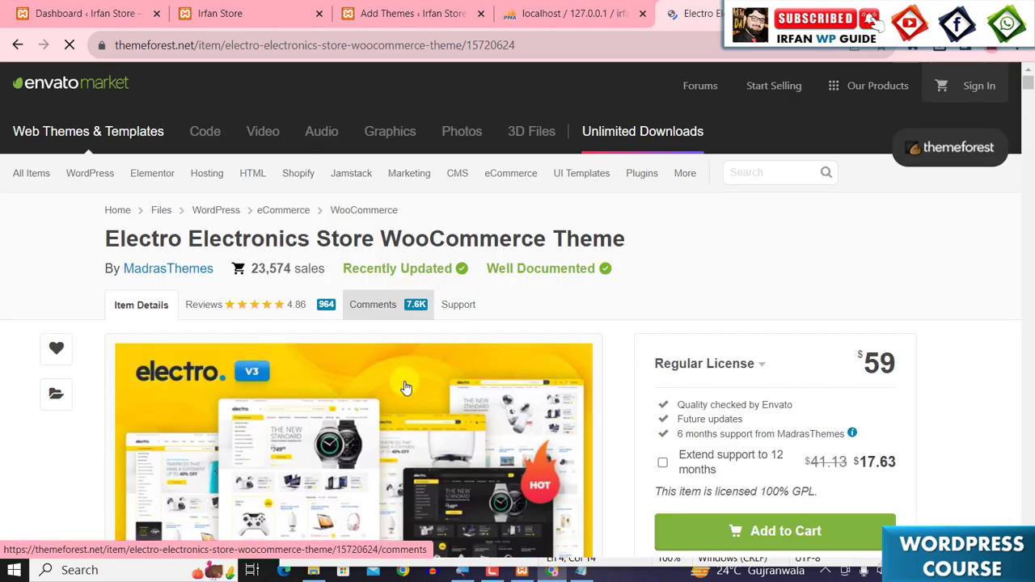
pyautogui.scroll(-3, 408, 388)
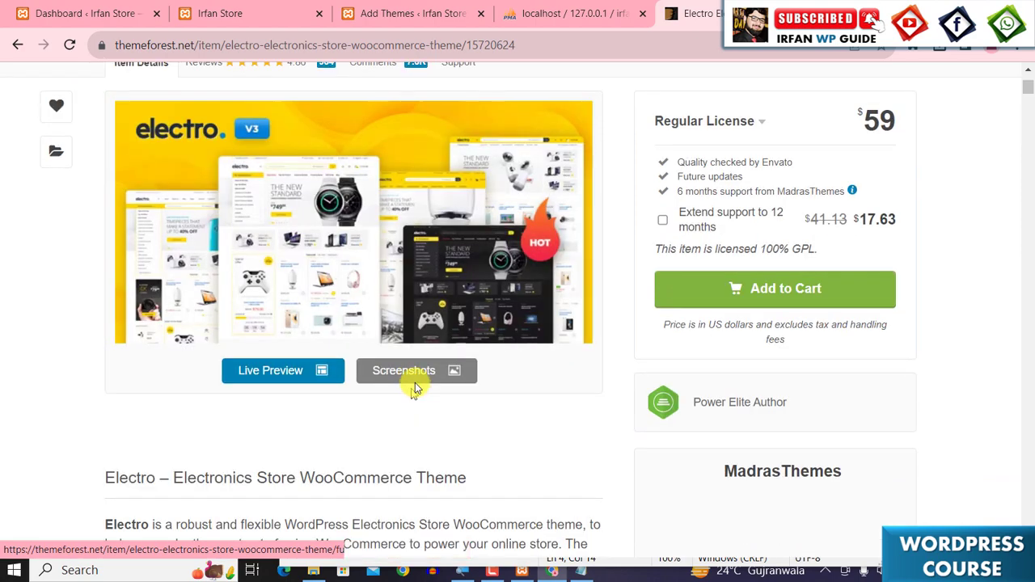
pyautogui.rightClick(343, 220)
pyautogui.click(411, 229)
# - Browse the home page designs shown in the Electro live preview
pyautogui.scroll(-1, 469, 238)
pyautogui.scroll(-3, 472, 241)
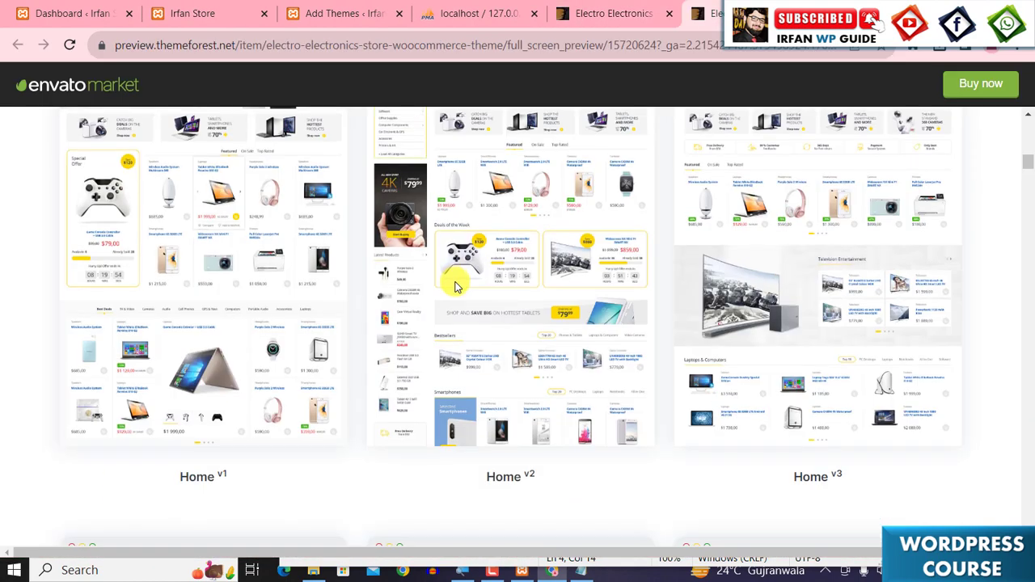
pyautogui.scroll(-2, 456, 287)
pyautogui.scroll(2, 456, 287)
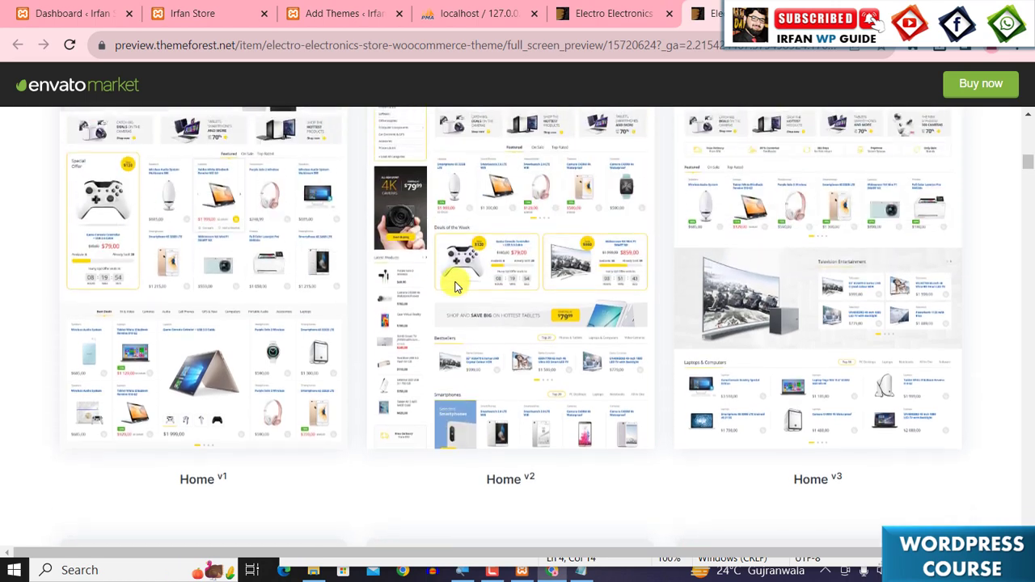
pyautogui.scroll(5, 456, 287)
pyautogui.scroll(-2, 456, 287)
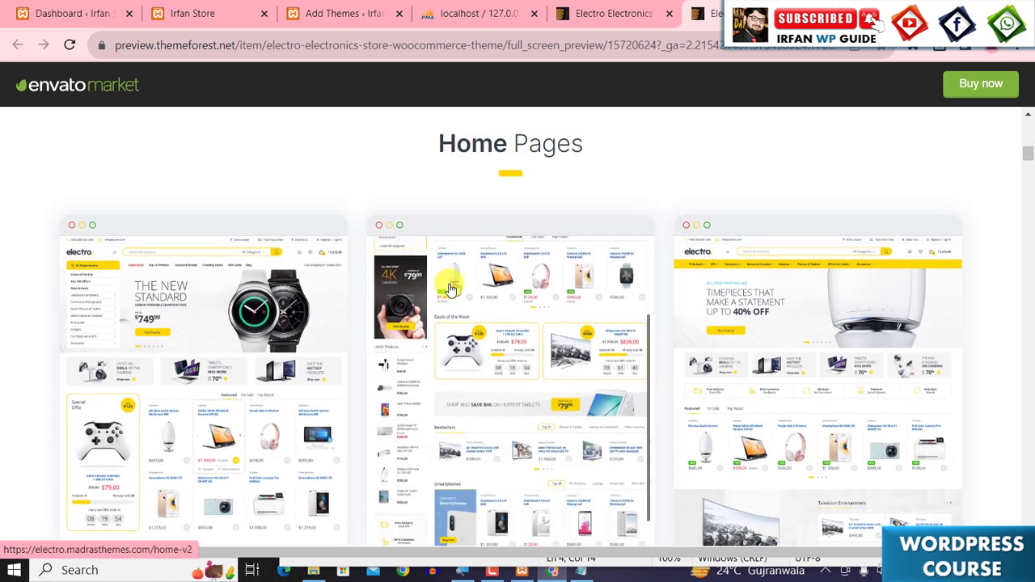
# - Open the Home v1 demo in a new window and scroll through the demo store
pyautogui.rightClick(158, 308)
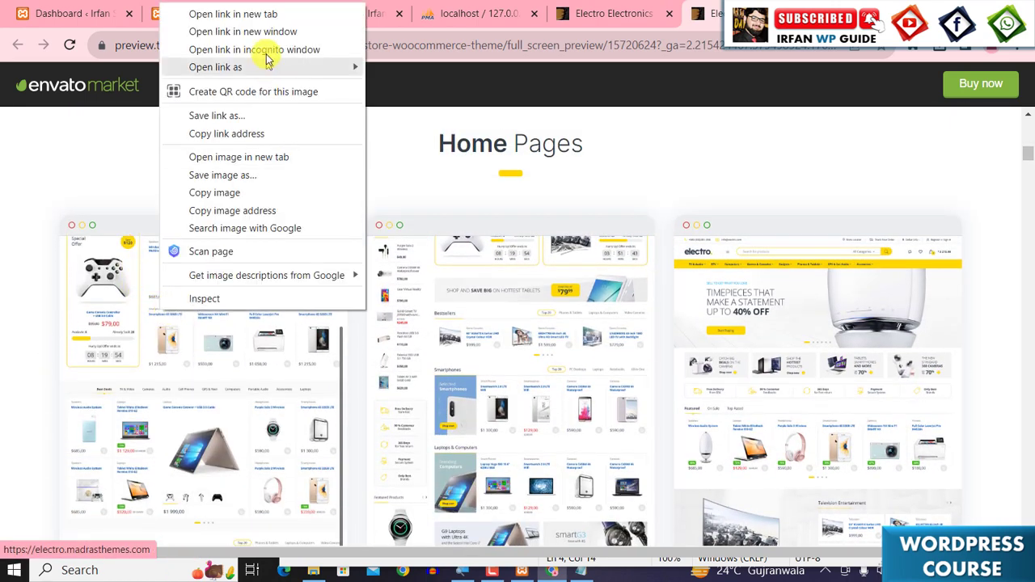
pyautogui.click(242, 32)
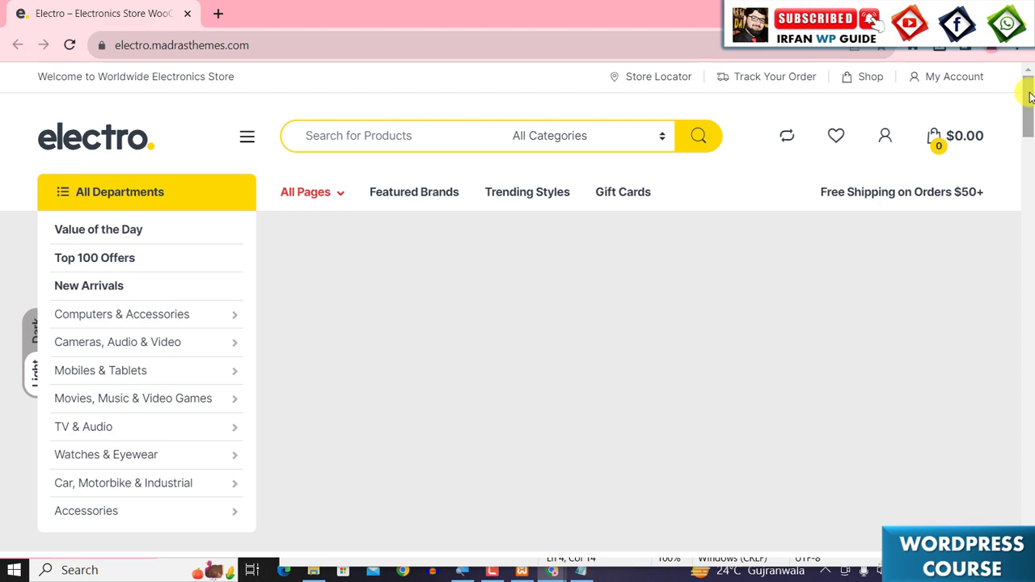
pyautogui.scroll(-5, 868, 291)
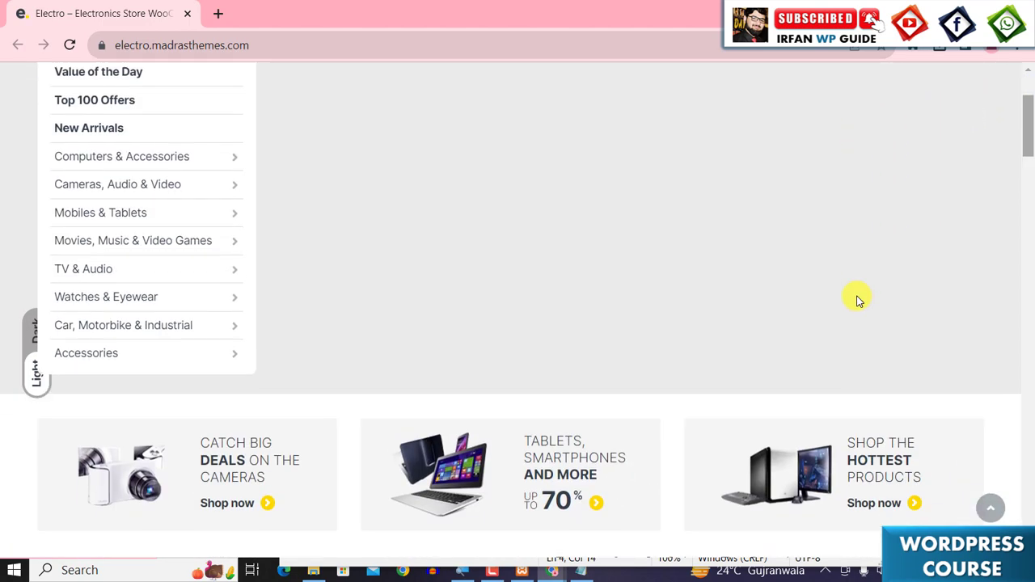
pyautogui.scroll(-10, 859, 289)
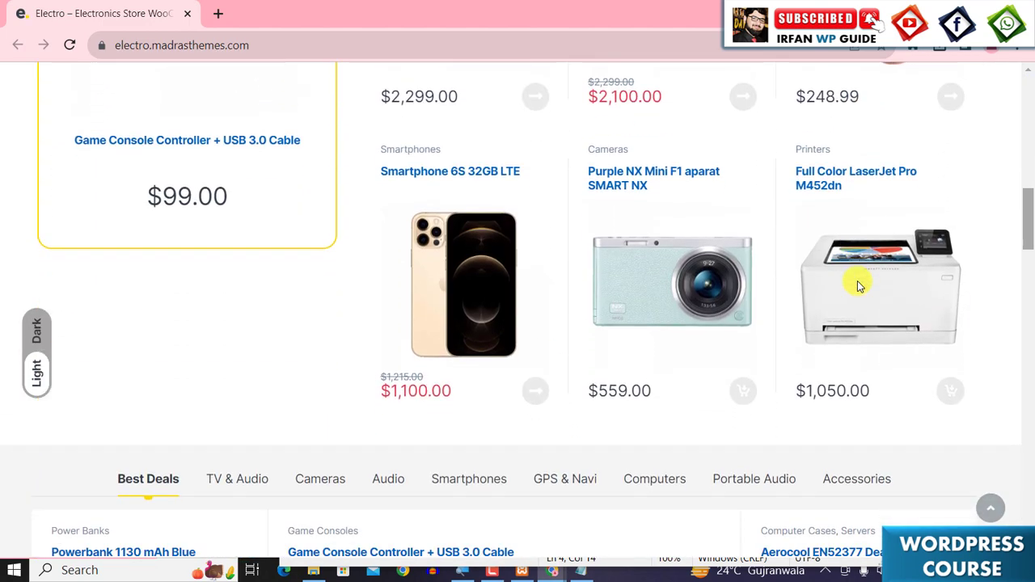
pyautogui.scroll(-12, 859, 286)
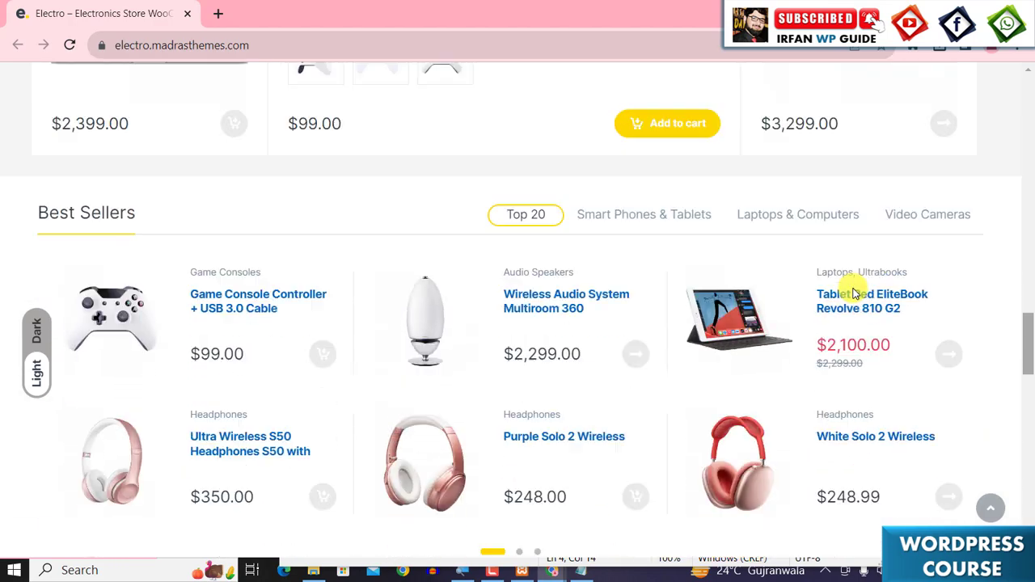
pyautogui.scroll(-8, 857, 289)
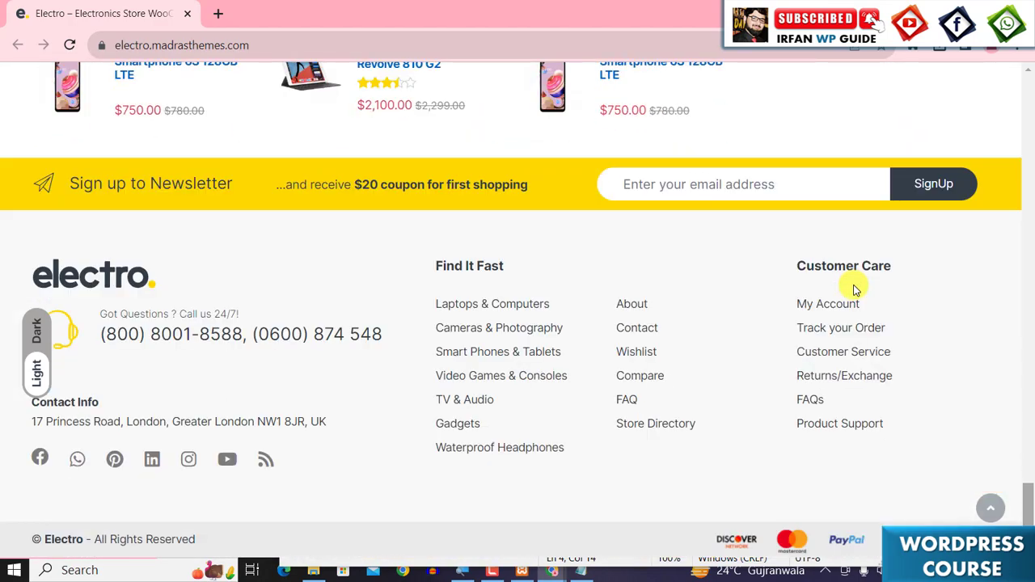
pyautogui.scroll(9, 855, 286)
pyautogui.scroll(15, 840, 283)
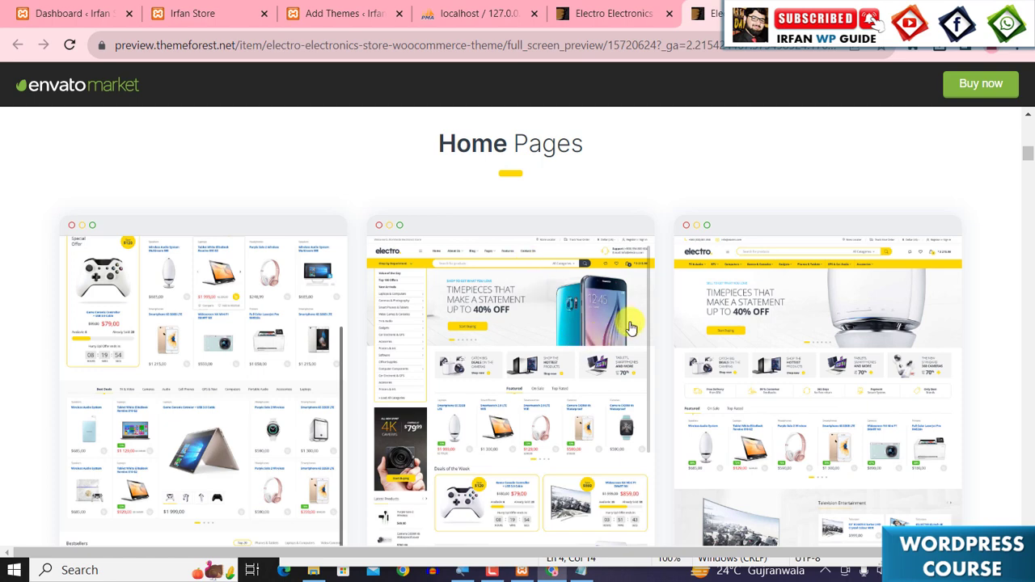
# - Return to the Electro item page, then in a new tab search Google for wplocker and open WPLOCKER.COM
pyautogui.scroll(10, 614, 323)
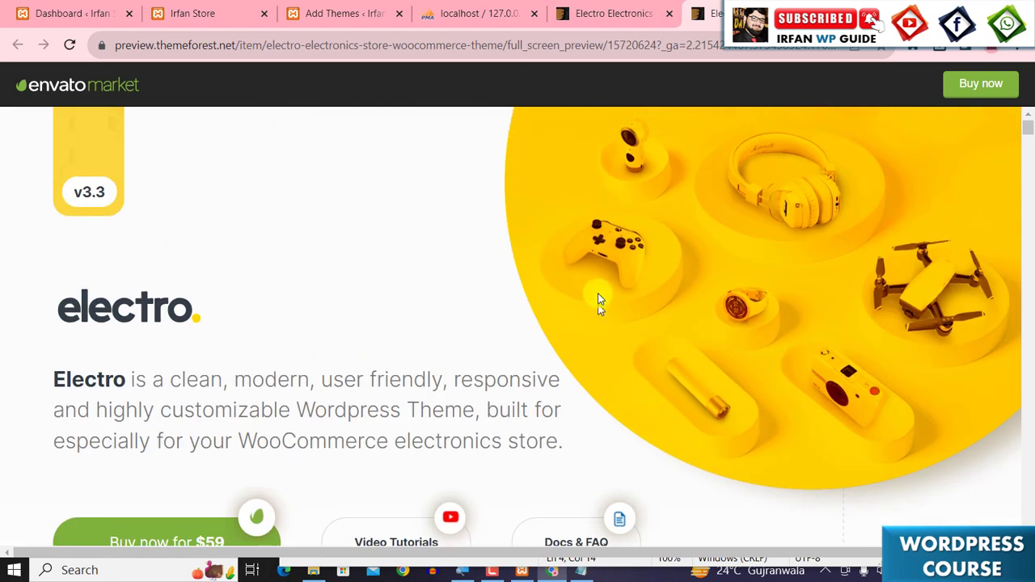
pyautogui.click(638, 14)
pyautogui.scroll(2, 644, 269)
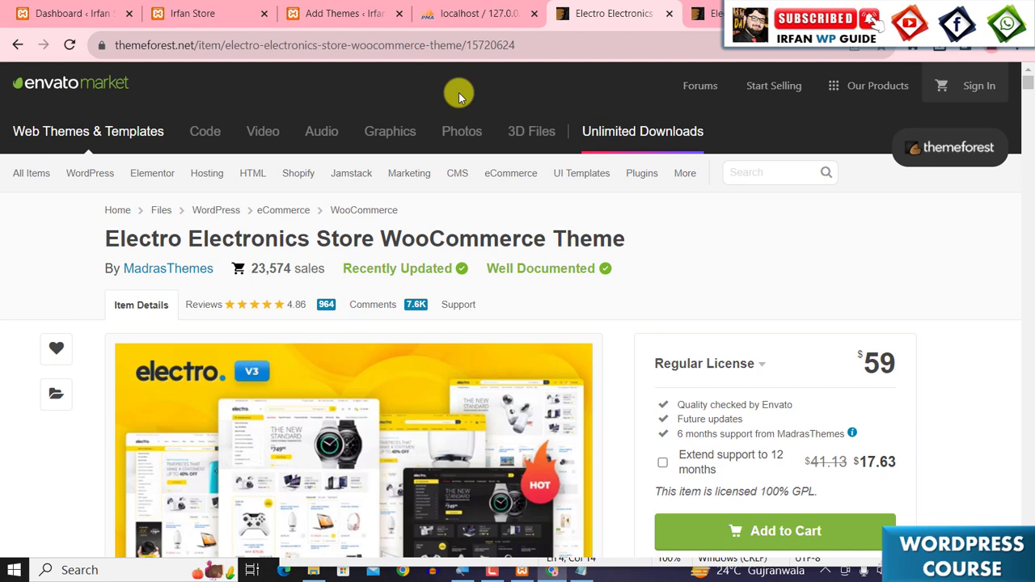
pyautogui.hotkey('ctrl', 't')
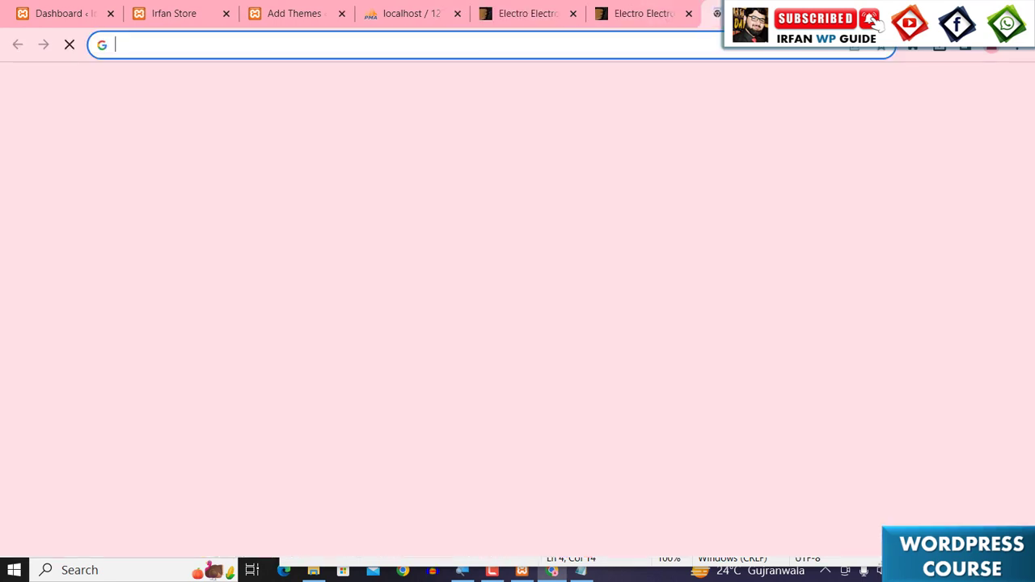
pyautogui.write('wpl')
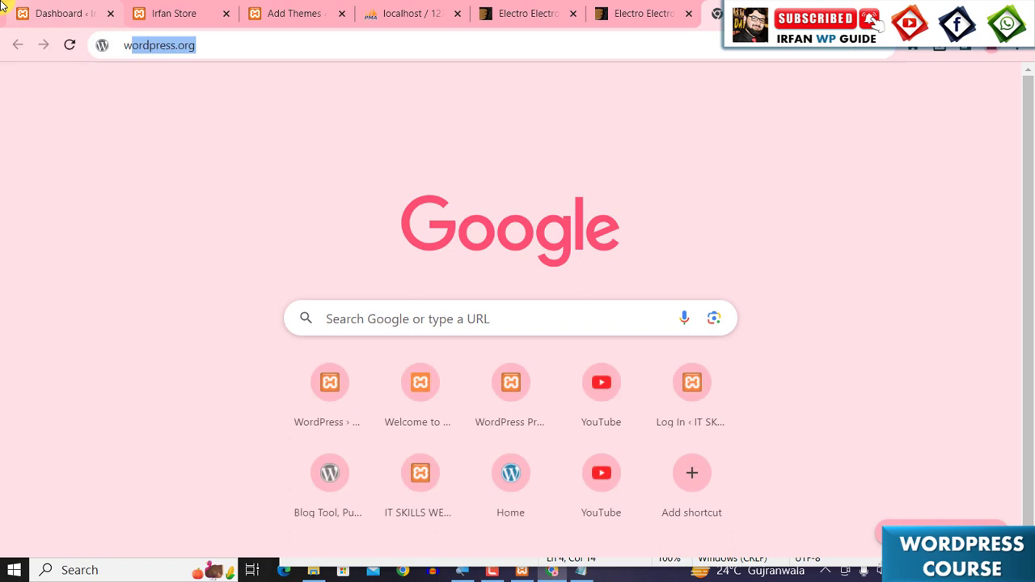
pyautogui.write('ocker')
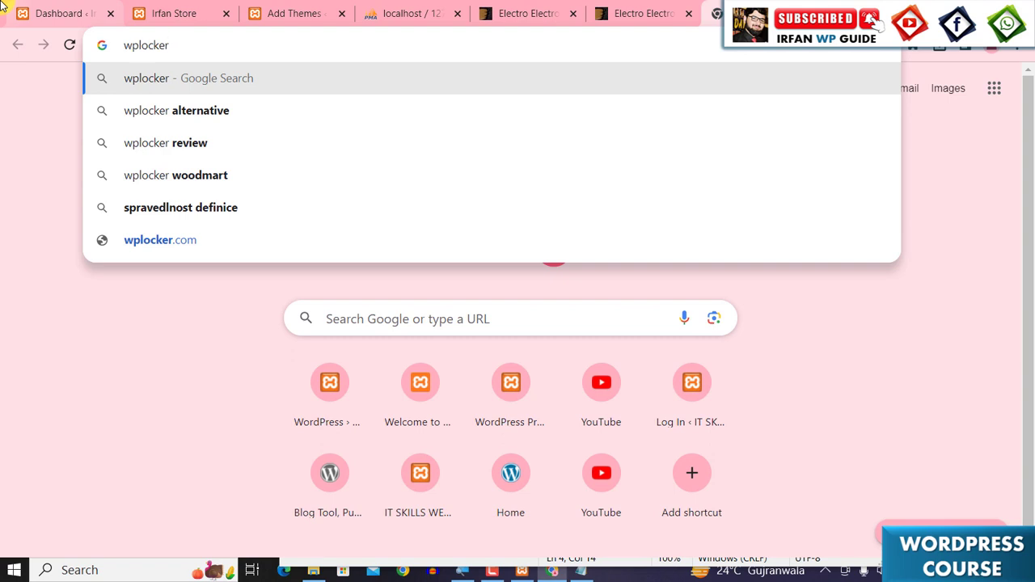
pyautogui.press('Return')
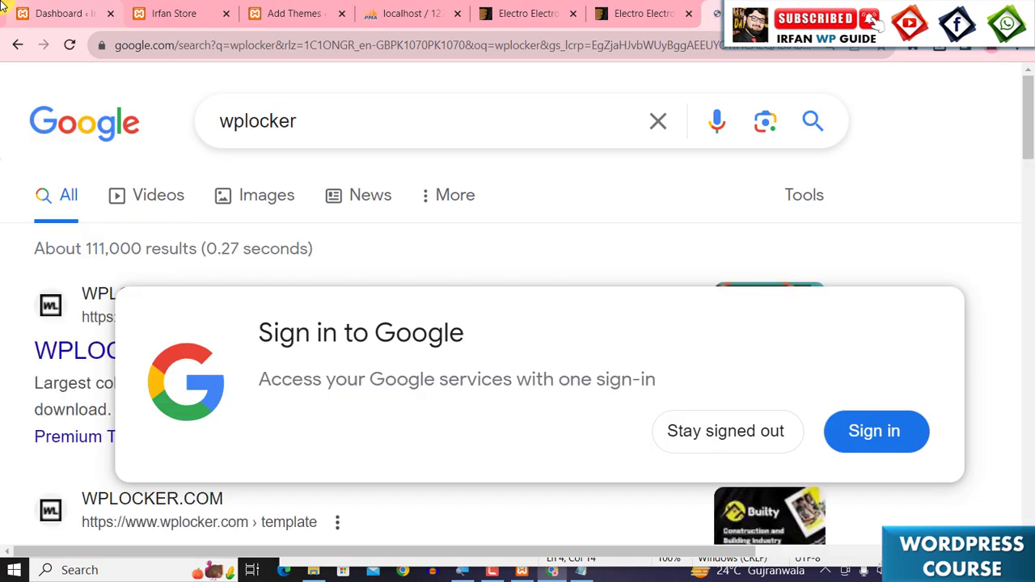
pyautogui.hotkey('ctrl', '-')
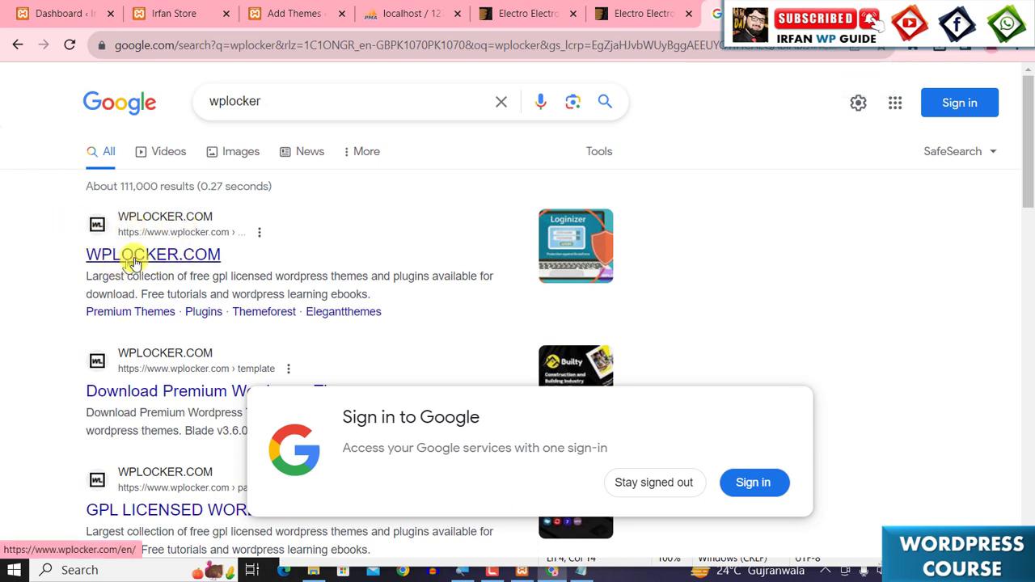
pyautogui.click(135, 262)
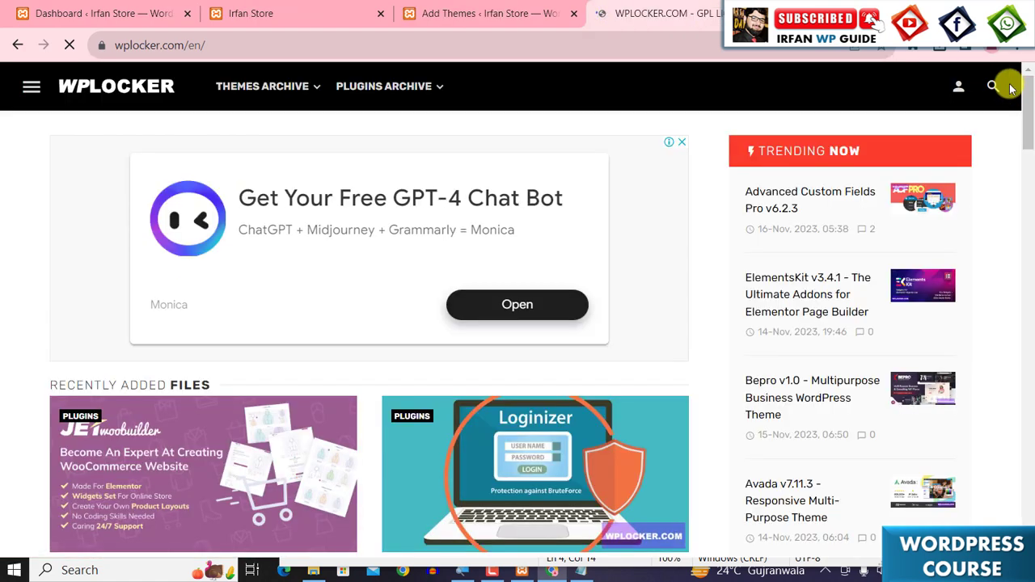
# - Search the WPLOCKER site for electro theme
pyautogui.click(995, 87)
pyautogui.click(247, 196)
pyautogui.click(845, 139)
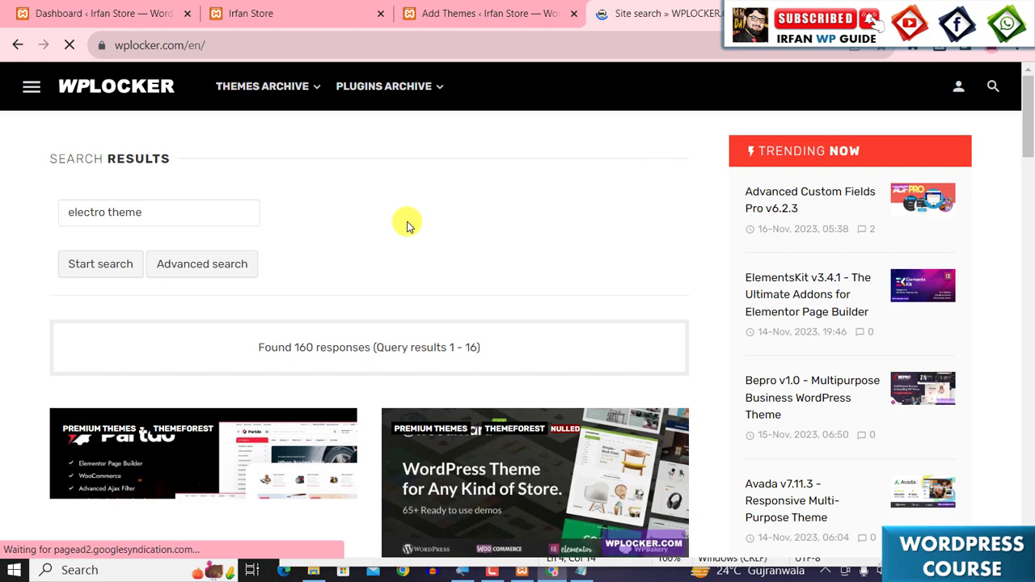
# - Scroll through the search results, dismiss the ad, and open the Electro v3.3.13 - Electronics Store WooCommerce Theme post
pyautogui.scroll(-1, 419, 271)
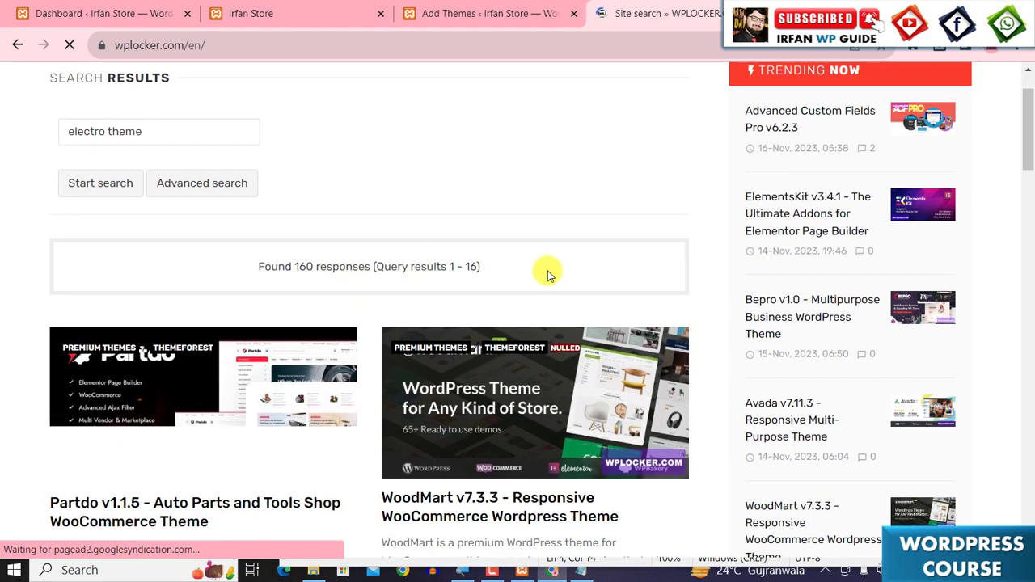
pyautogui.scroll(-2, 545, 273)
pyautogui.scroll(-4, 545, 276)
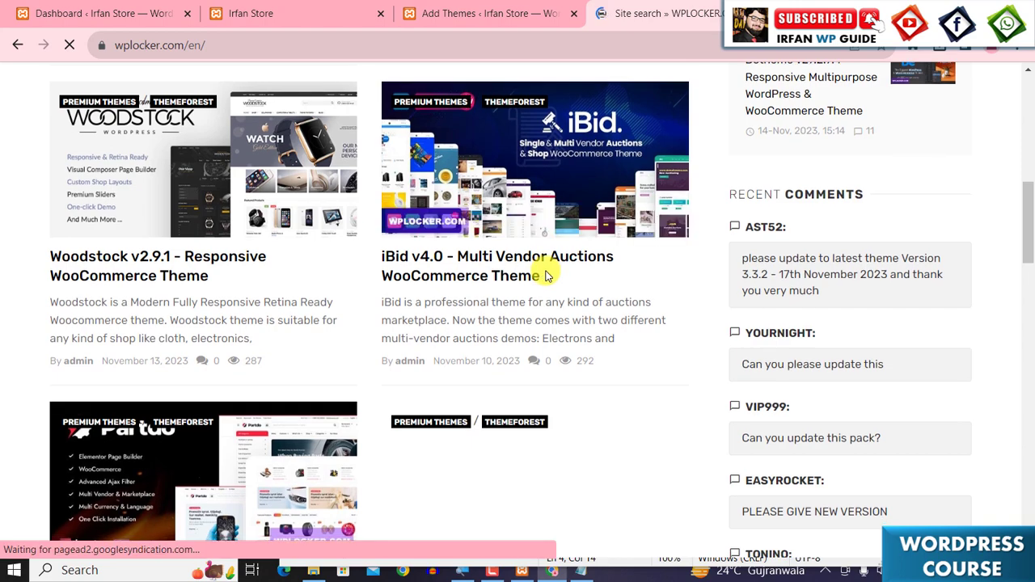
pyautogui.scroll(-4, 546, 277)
pyautogui.scroll(-5, 543, 267)
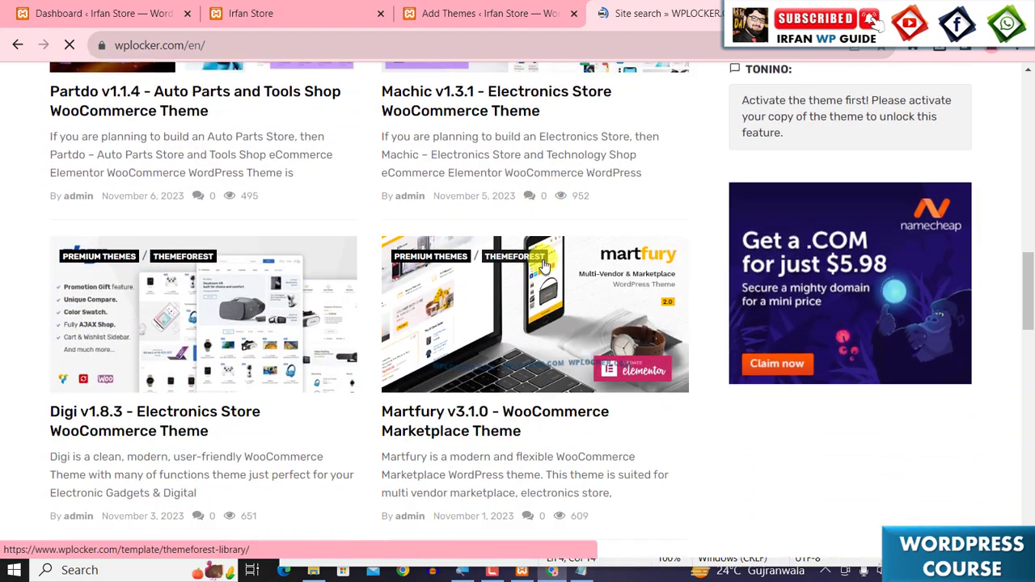
pyautogui.scroll(-4, 539, 251)
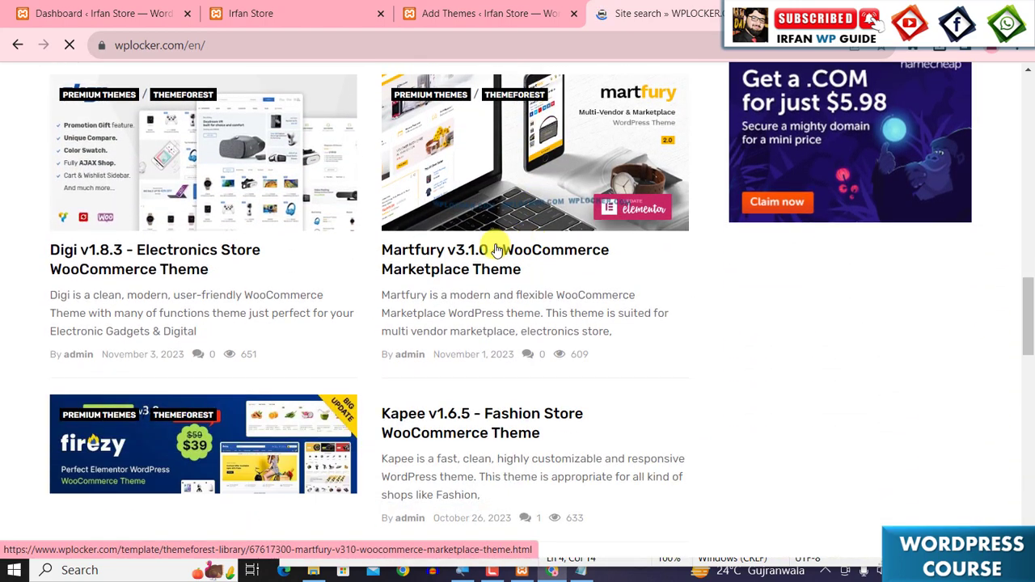
pyautogui.scroll(-3, 495, 248)
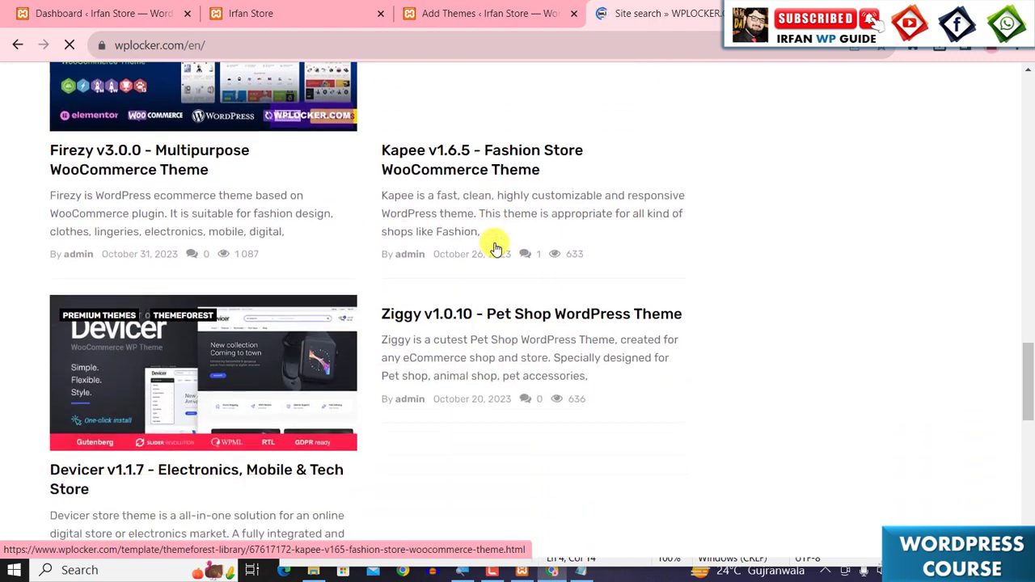
pyautogui.scroll(-1, 494, 248)
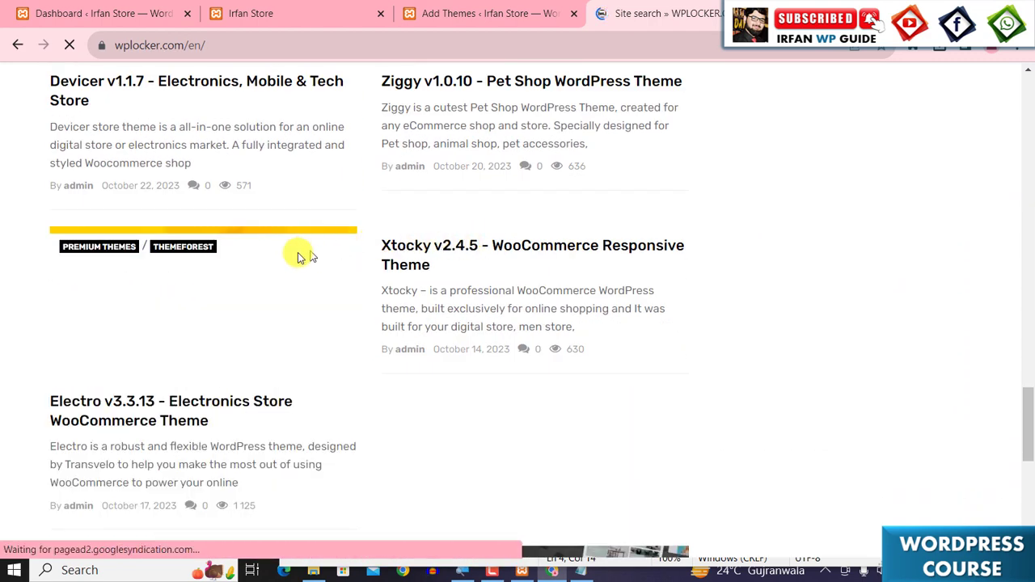
pyautogui.scroll(-1, 194, 291)
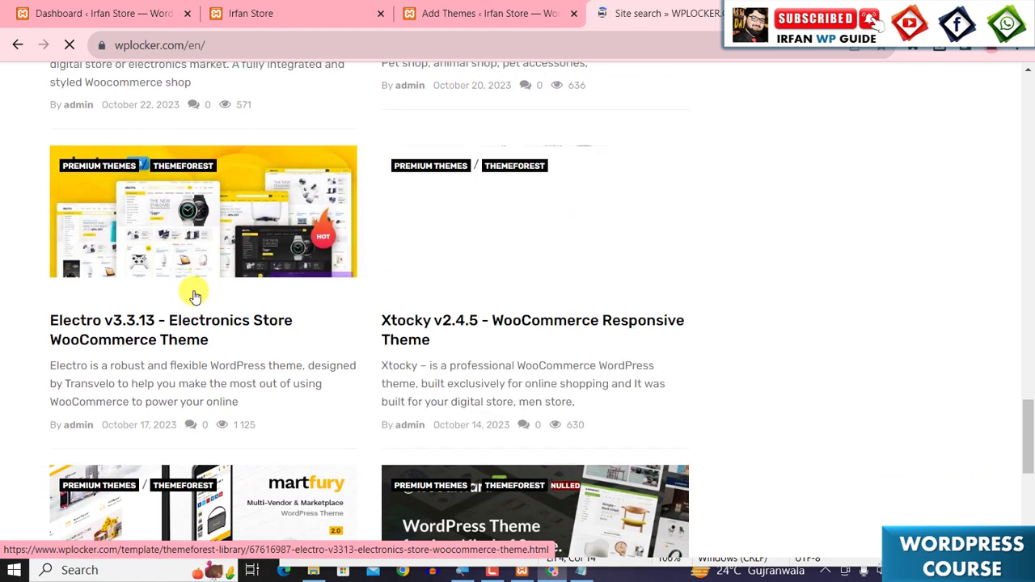
pyautogui.scroll(-1, 158, 277)
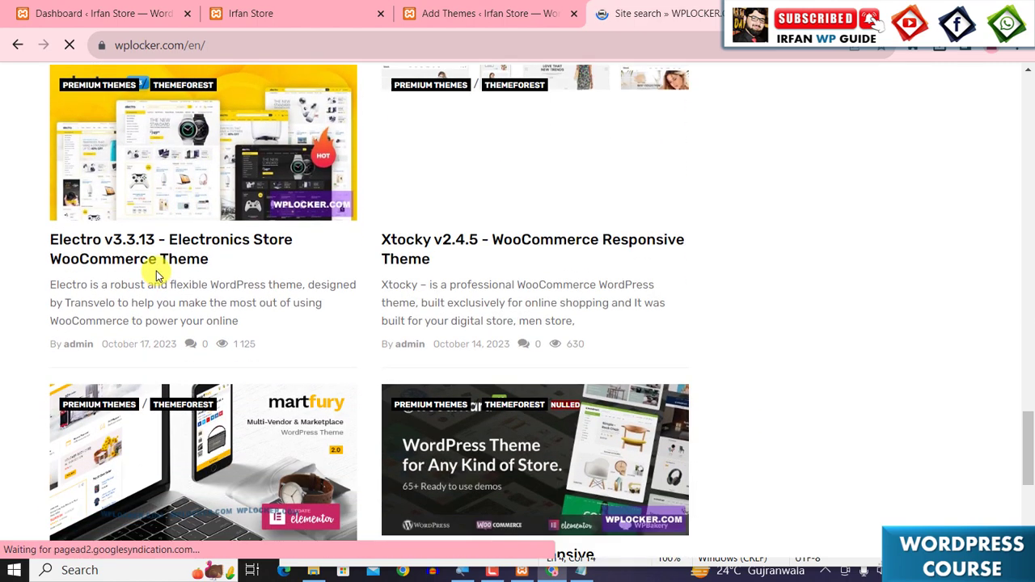
pyautogui.scroll(1, 155, 270)
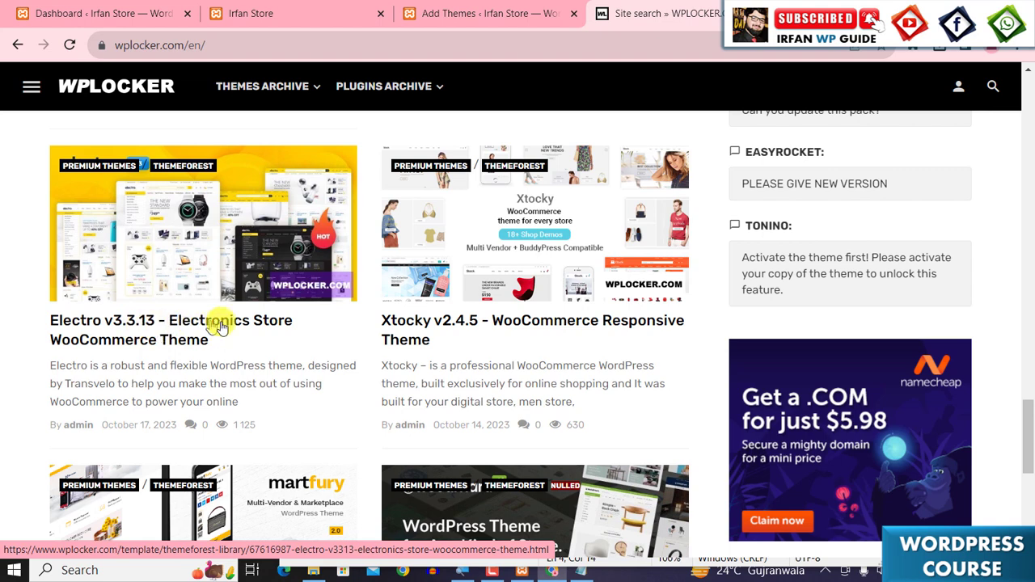
pyautogui.click(145, 338)
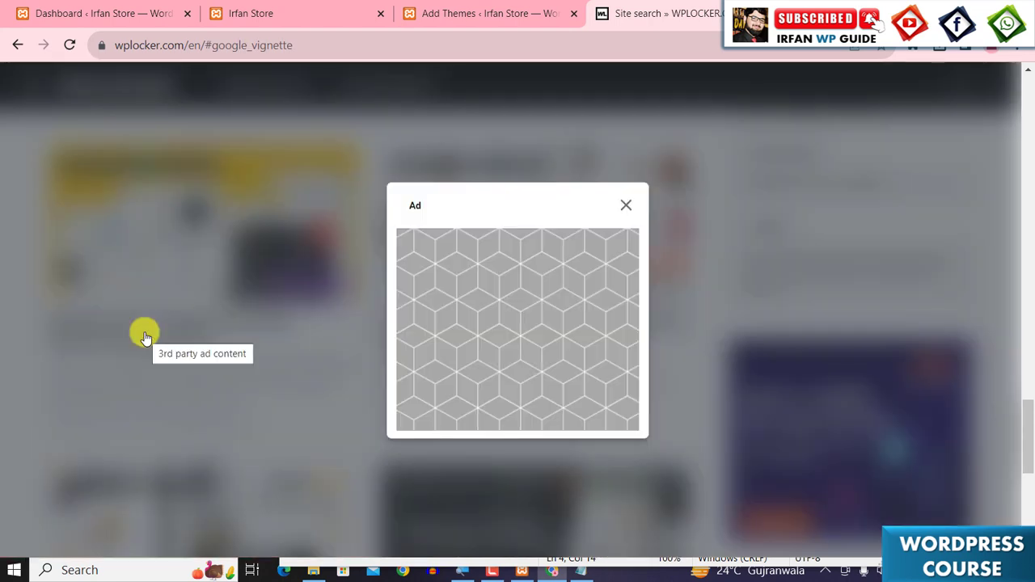
pyautogui.click(626, 206)
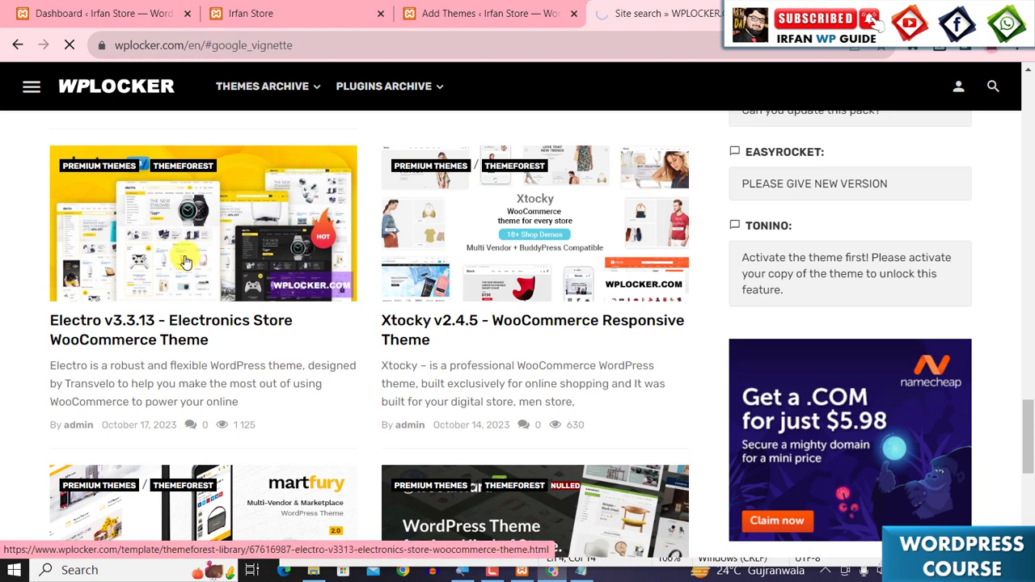
pyautogui.click(184, 261)
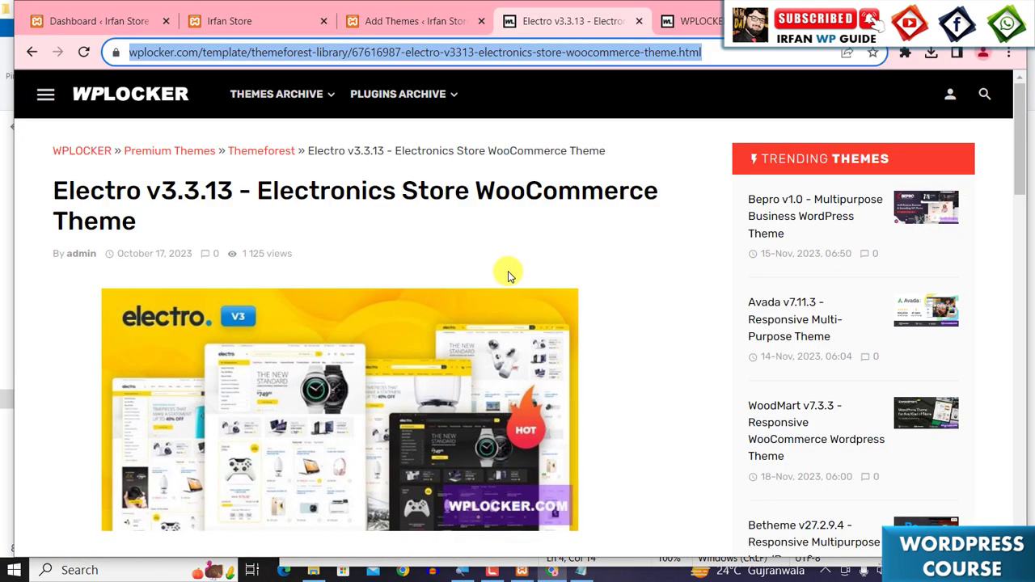
# - Scroll through the Electro post's description and download links
pyautogui.scroll(-3, 498, 292)
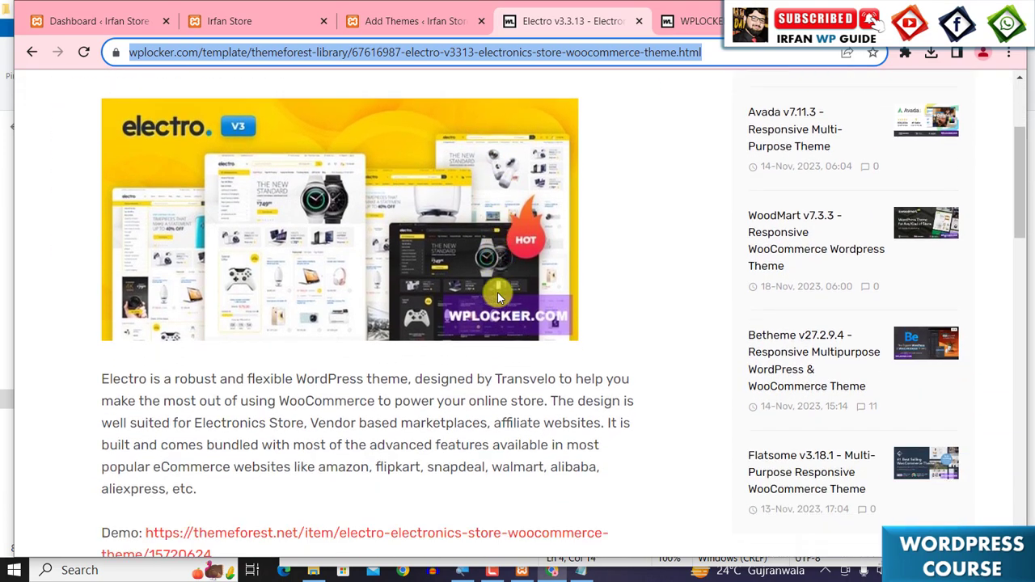
pyautogui.scroll(-4, 497, 297)
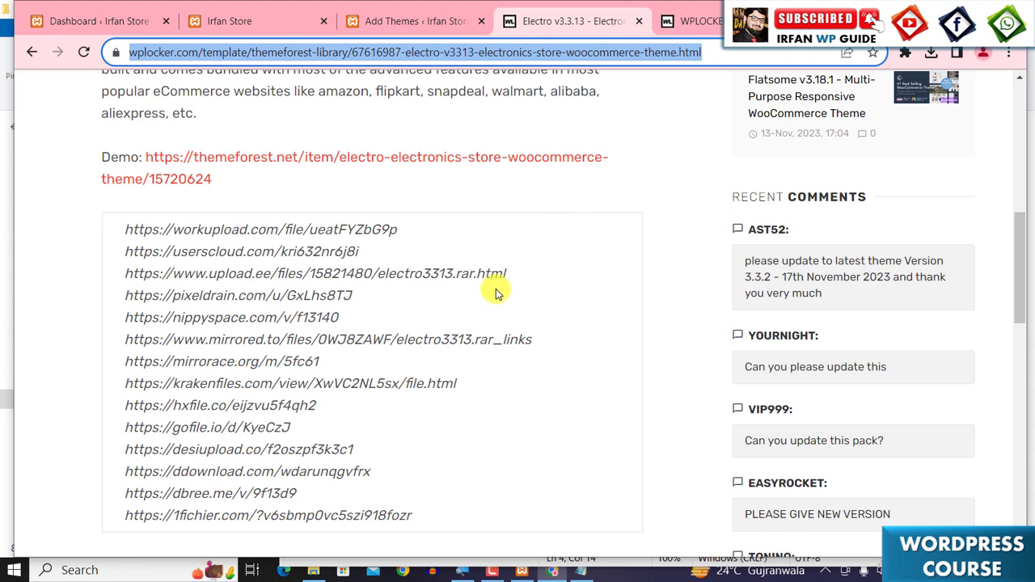
pyautogui.scroll(8, 495, 291)
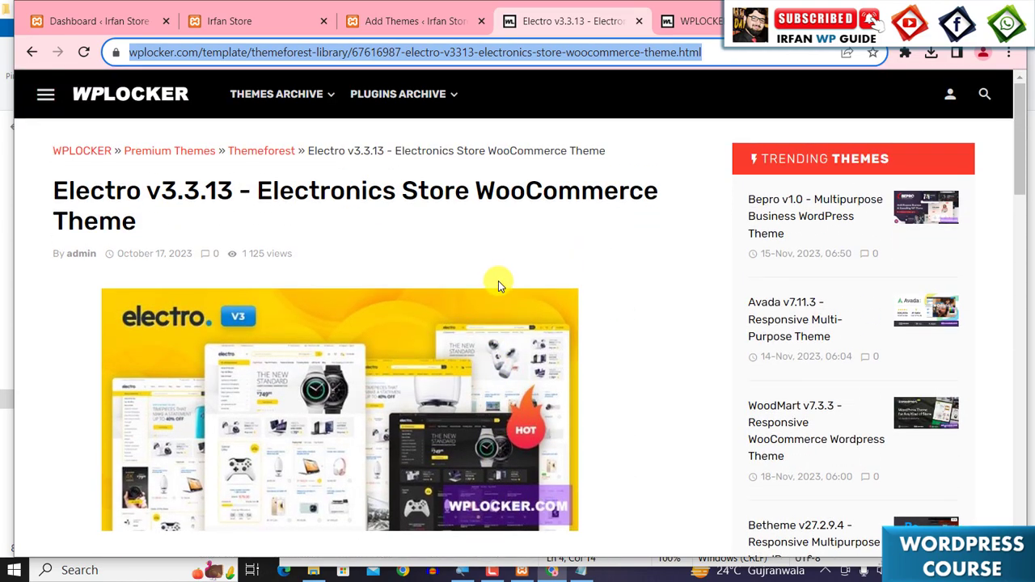
# - Open the workupload.com download link from the Electro post's link list
pyautogui.scroll(-8, 498, 283)
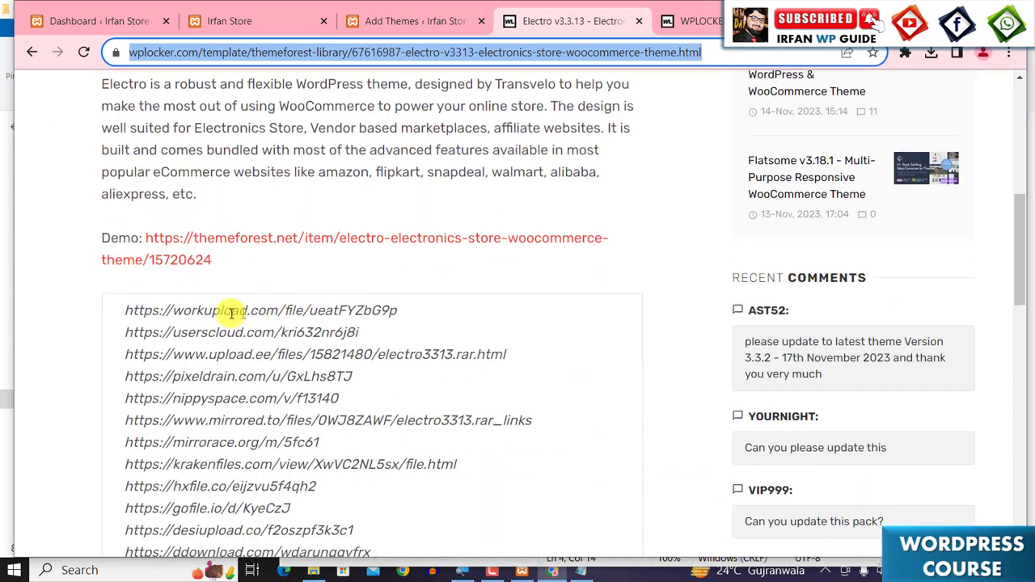
pyautogui.tripleClick(181, 310)
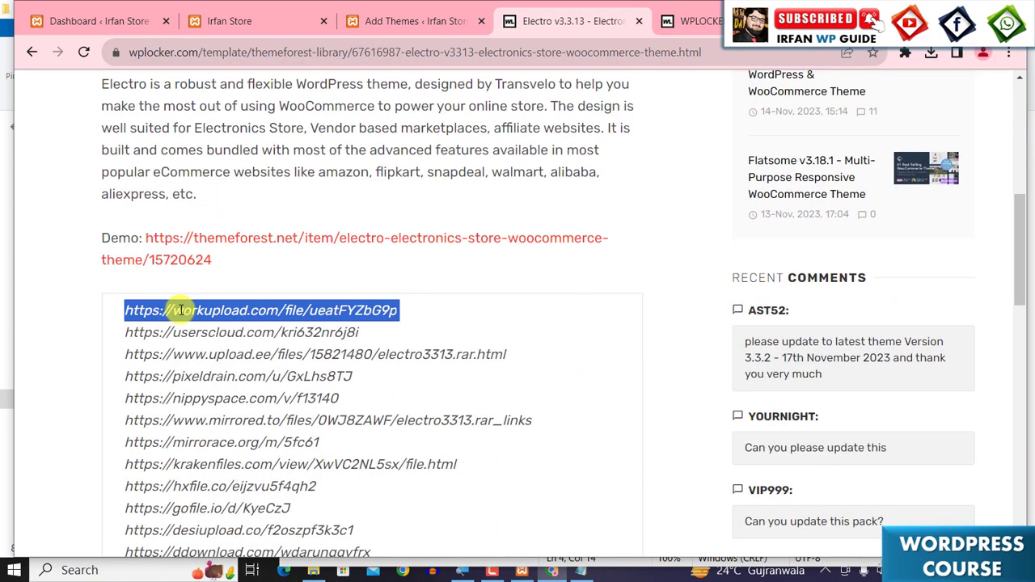
pyautogui.rightClick(179, 309)
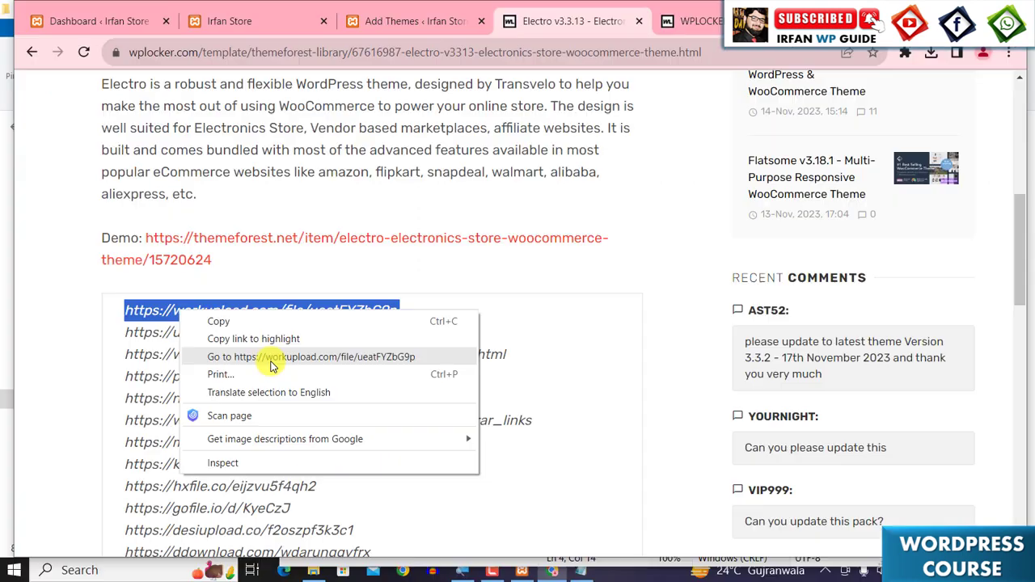
pyautogui.click(270, 362)
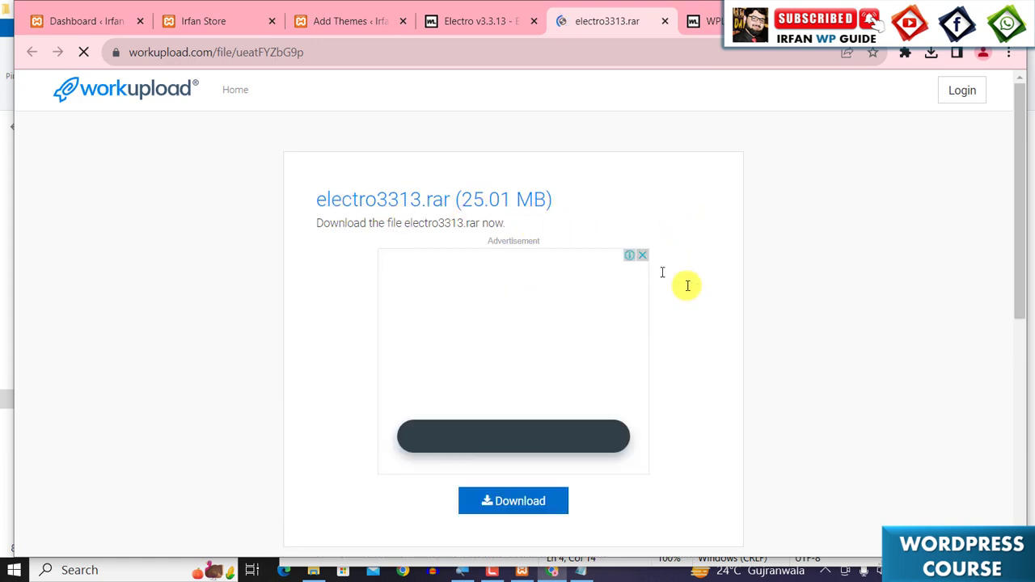
# - Download electro3313.rar from the workupload page, closing the pop-up ad, and check the browser downloads
pyautogui.scroll(-2, 720, 346)
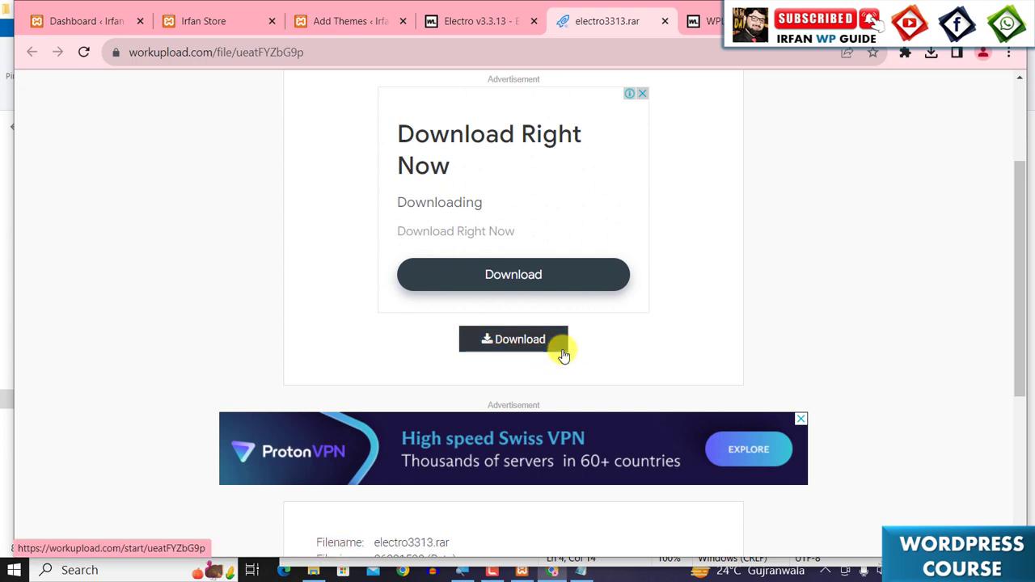
pyautogui.scroll(1, 651, 356)
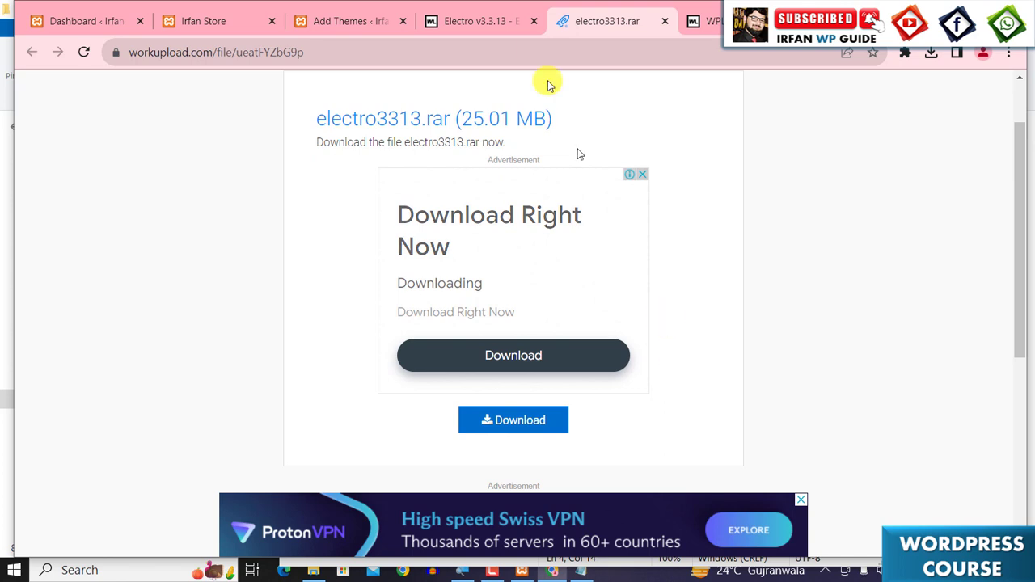
pyautogui.click(488, 26)
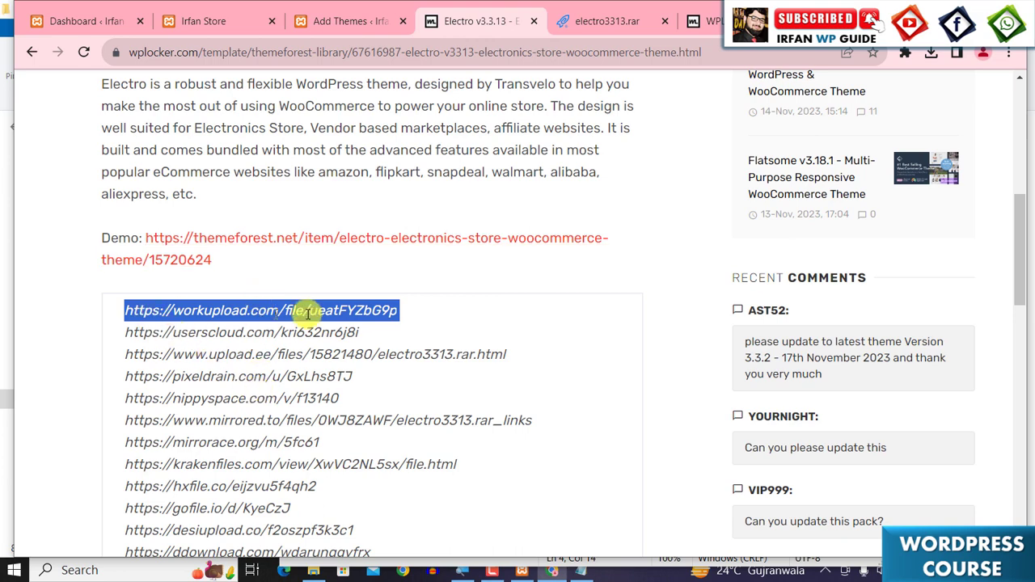
pyautogui.click(603, 6)
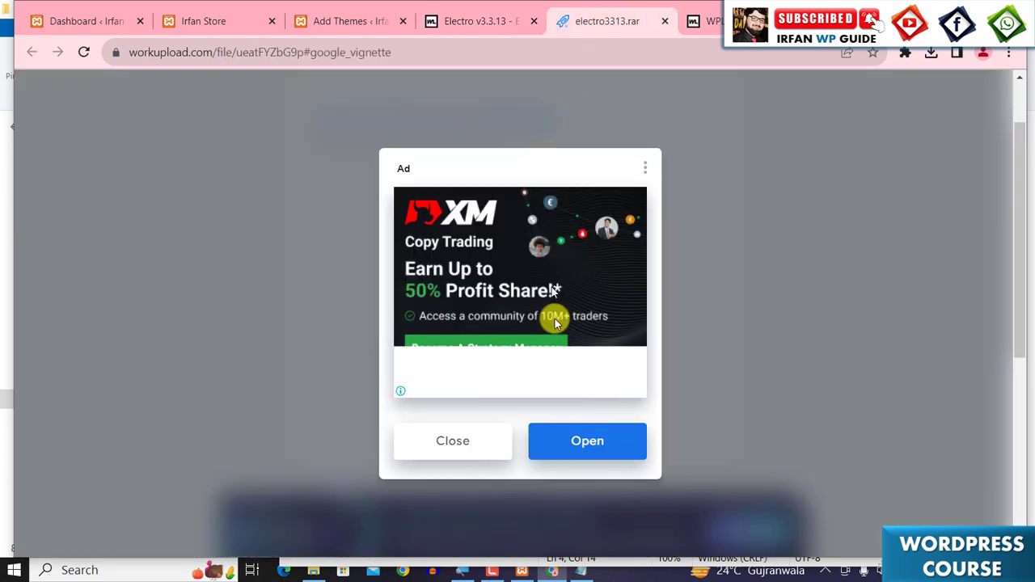
pyautogui.click(458, 449)
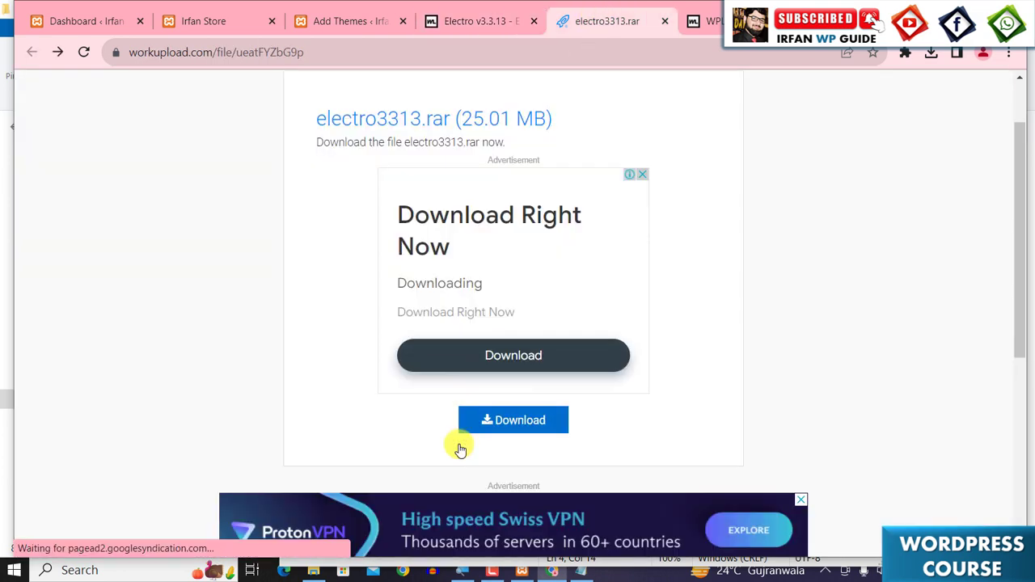
pyautogui.click(507, 420)
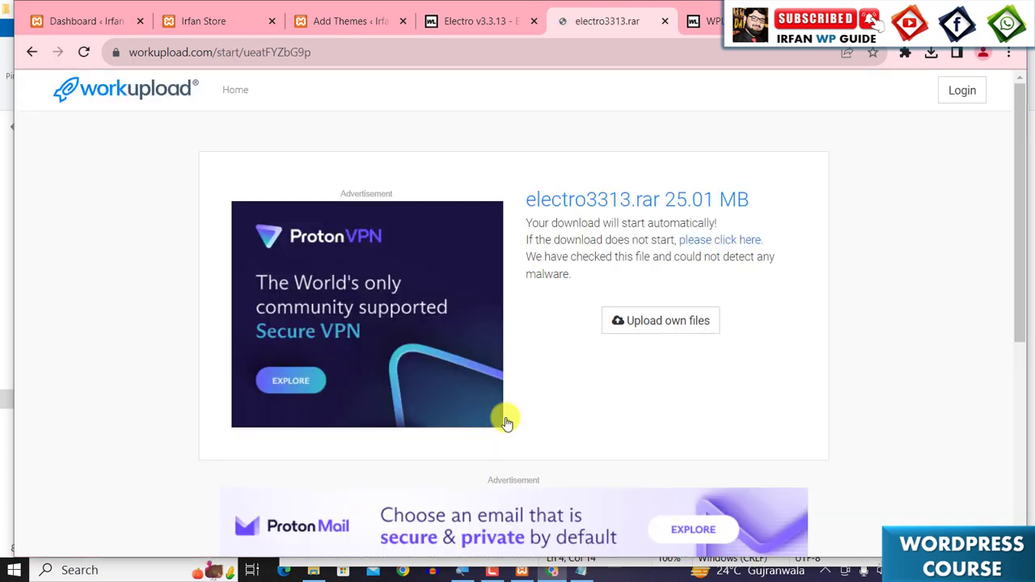
pyautogui.click(936, 57)
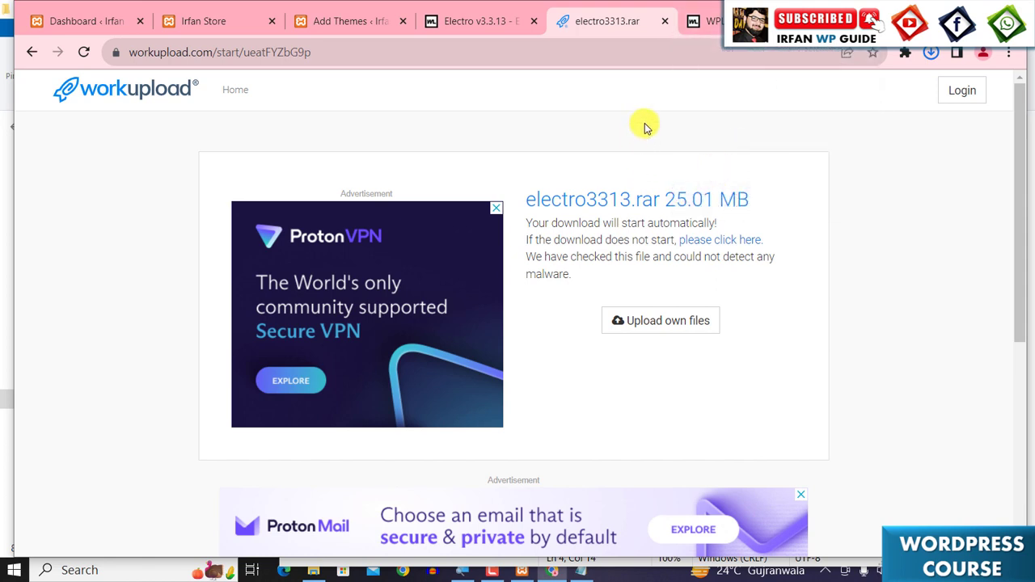
# - Close the workupload, WPLOCKER and Electro post tabs
pyautogui.click(665, 21)
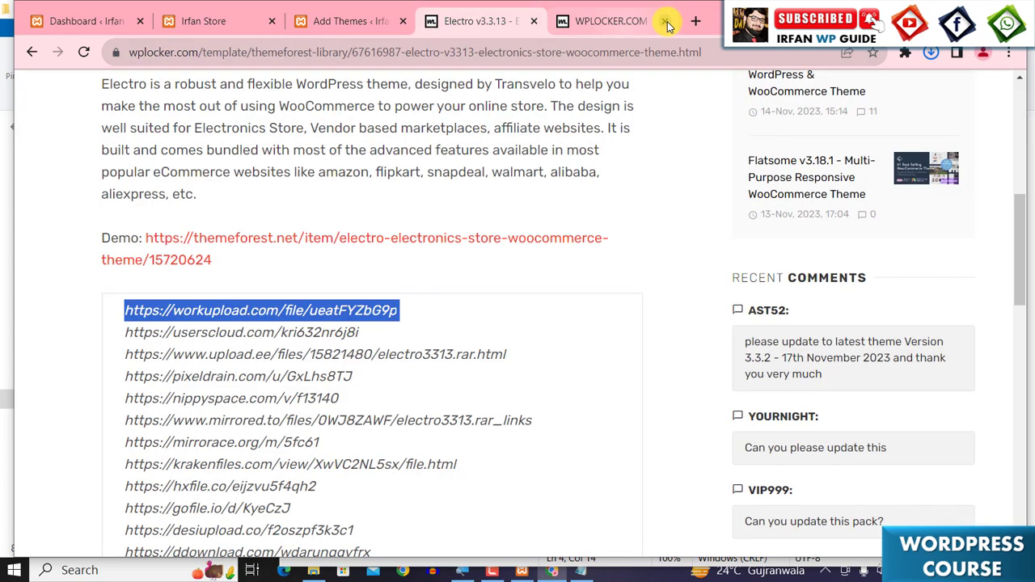
pyautogui.click(665, 22)
pyautogui.hotkey('ctrl', 'w')
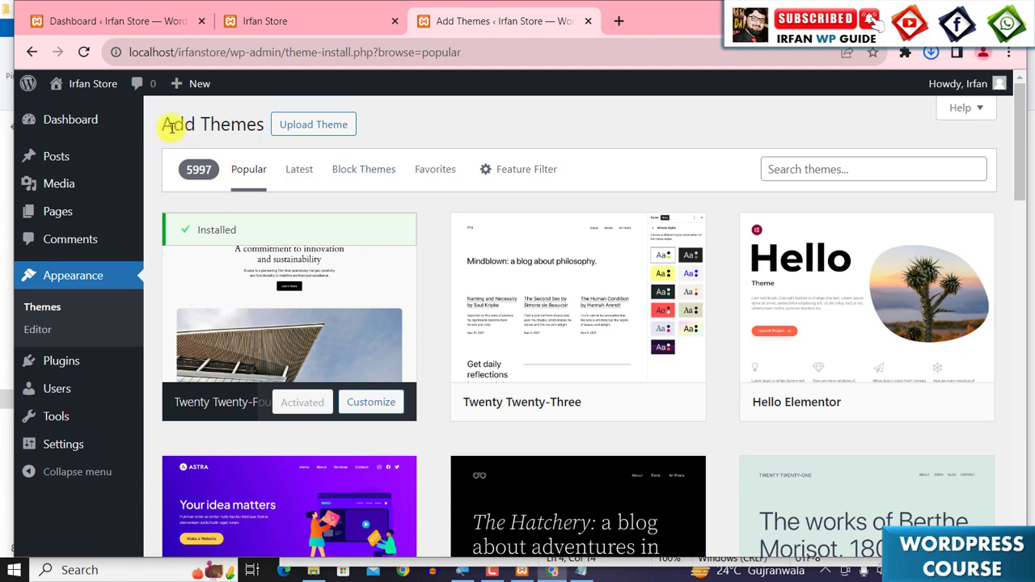
# - Open the Upload Theme form on the Add Themes page
pyautogui.scroll(-5, 407, 348)
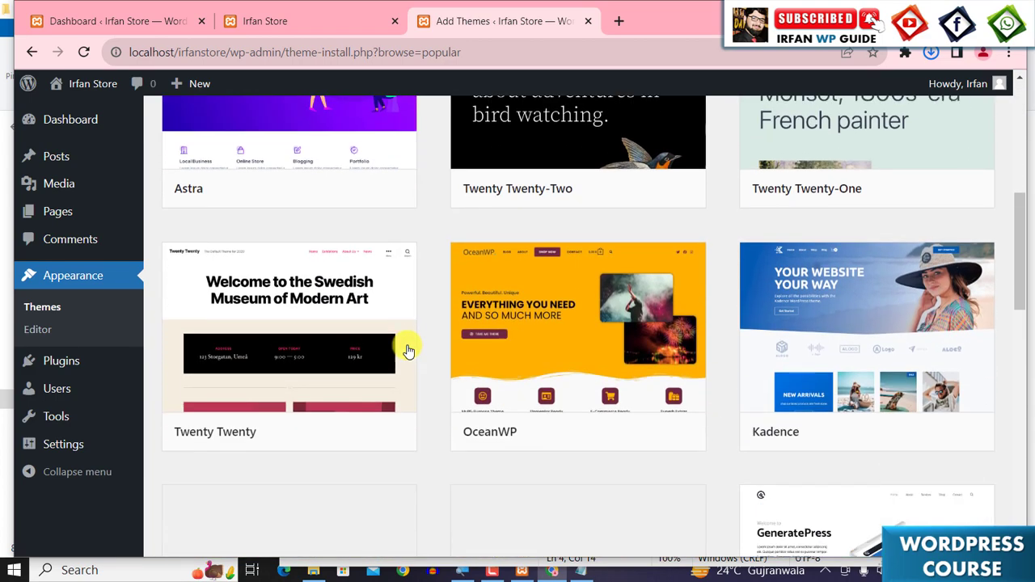
pyautogui.scroll(6, 407, 348)
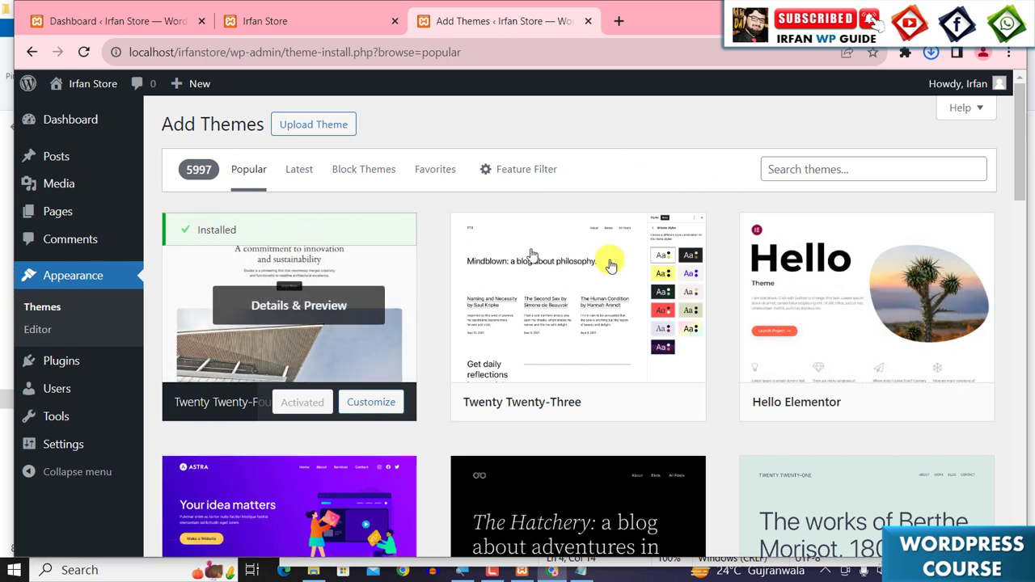
pyautogui.click(305, 132)
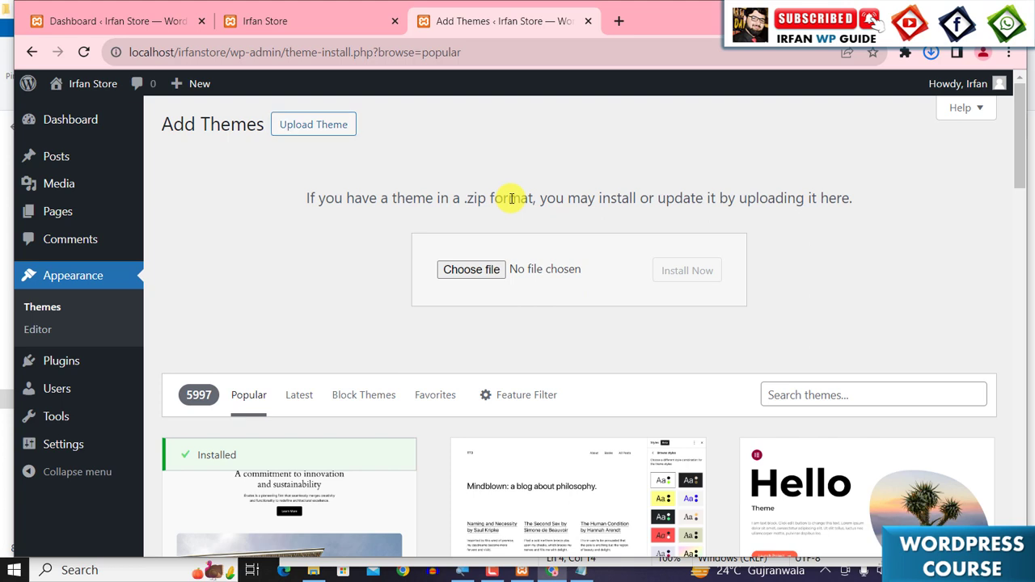
pyautogui.tripleClick(510, 200)
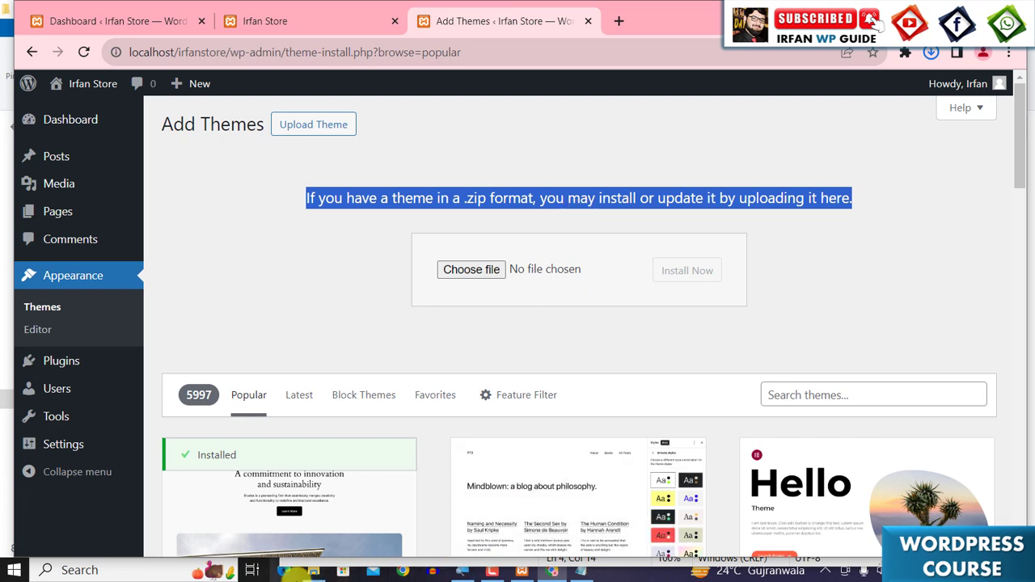
# - Extract electro3313.rar in the Downloads folder with WinRAR's Extract files option
pyautogui.click(313, 571)
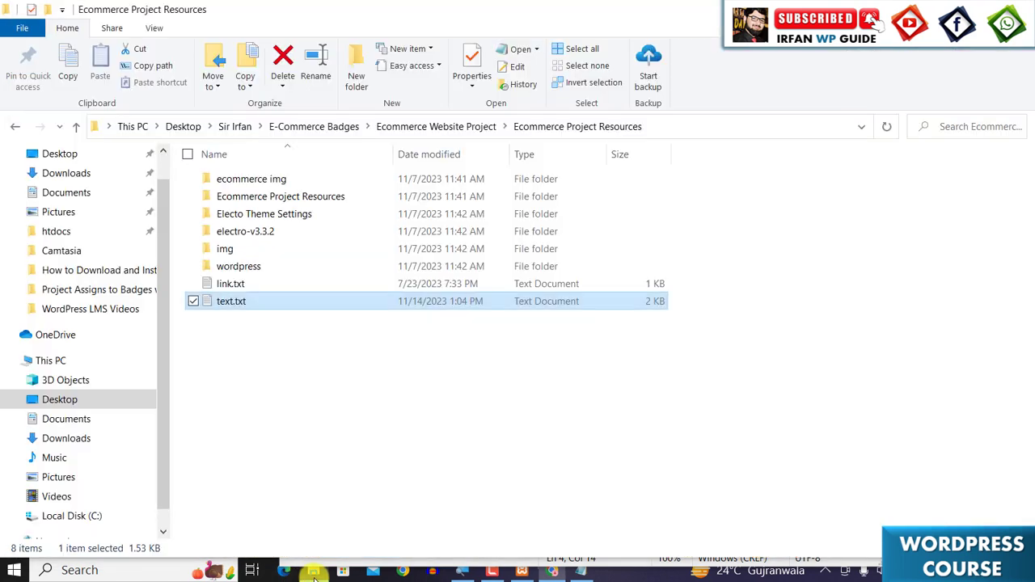
pyautogui.click(63, 173)
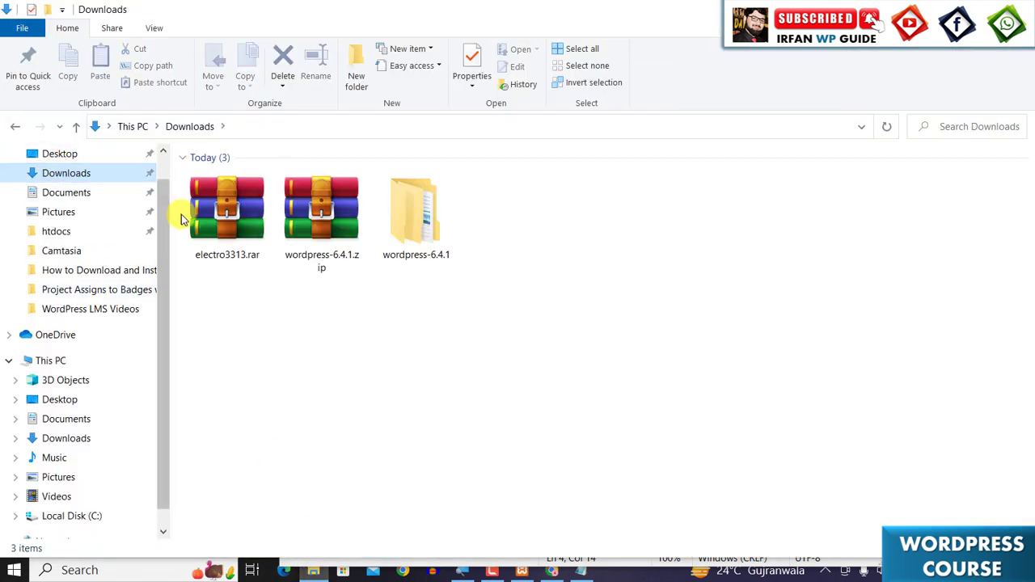
pyautogui.click(213, 212)
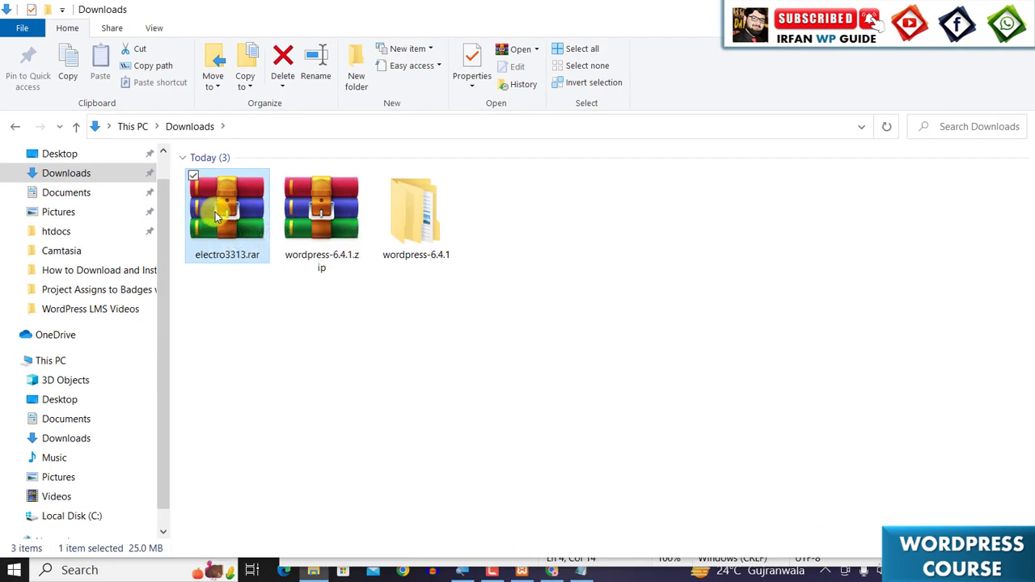
pyautogui.rightClick(215, 215)
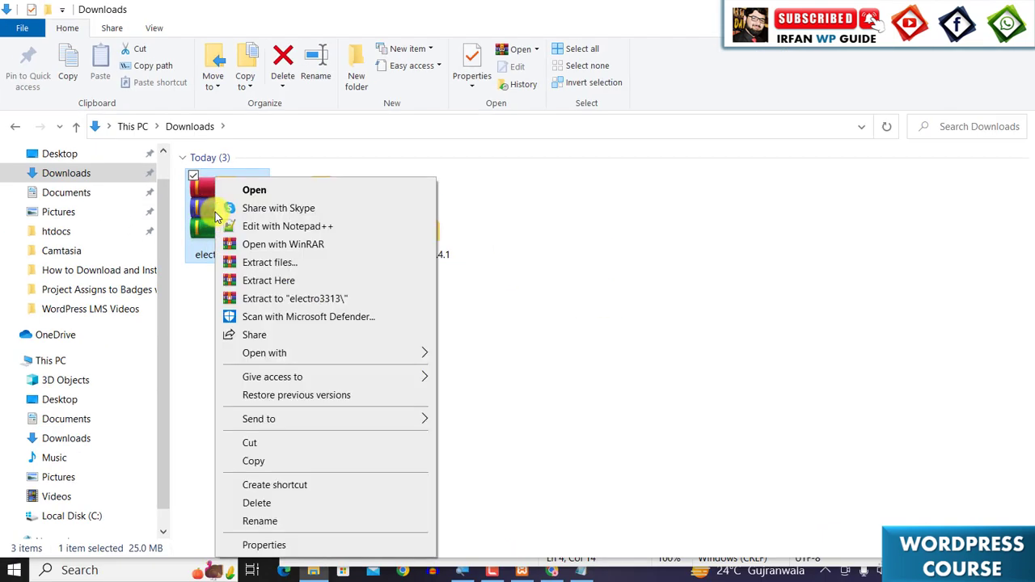
pyautogui.click(249, 268)
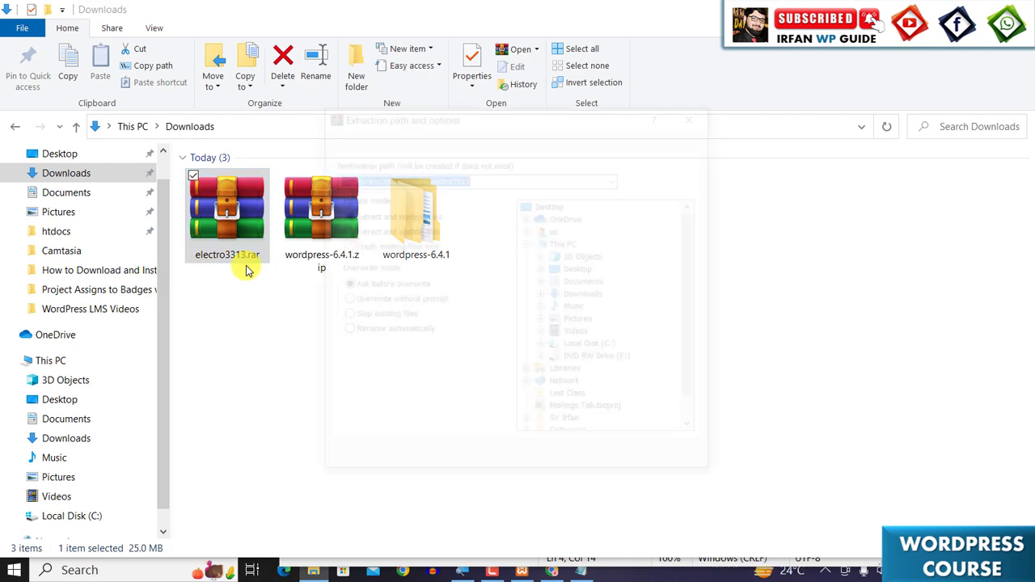
pyautogui.click(566, 459)
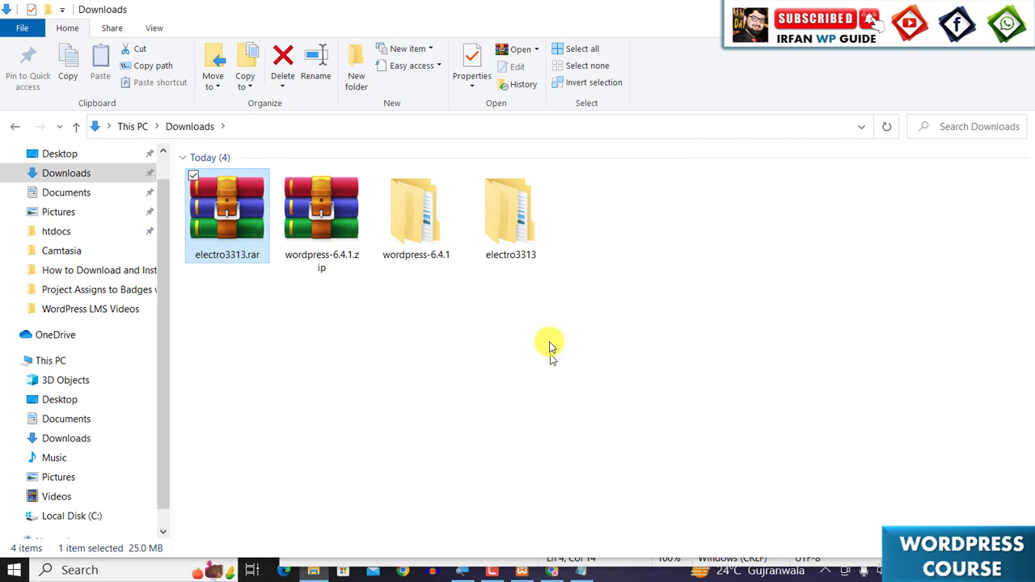
# - Browse the extracted electro3313 folder down to electro-v3.3.13's theme-files folder
pyautogui.click(520, 213)
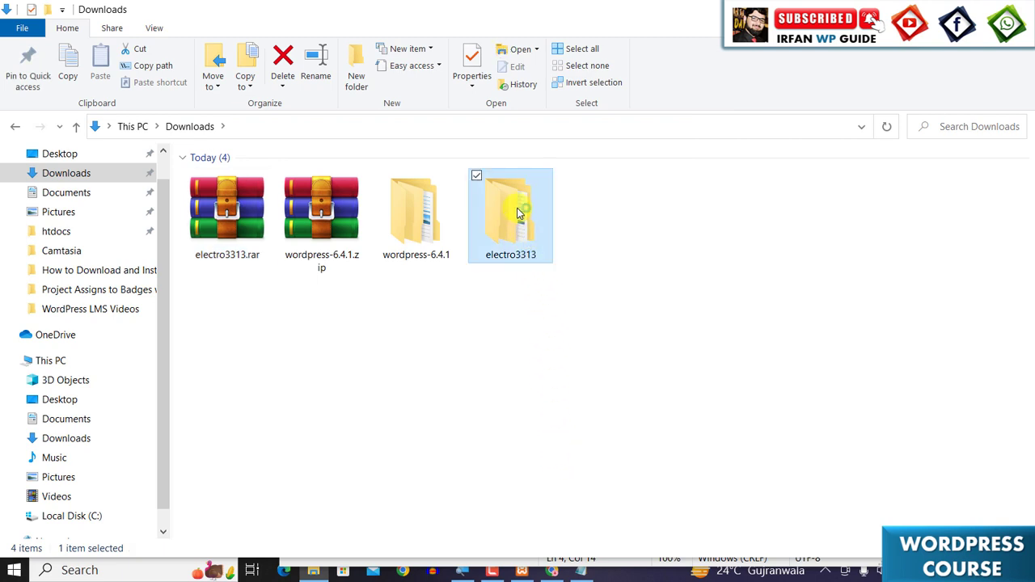
pyautogui.doubleClick(520, 213)
pyautogui.click(232, 178)
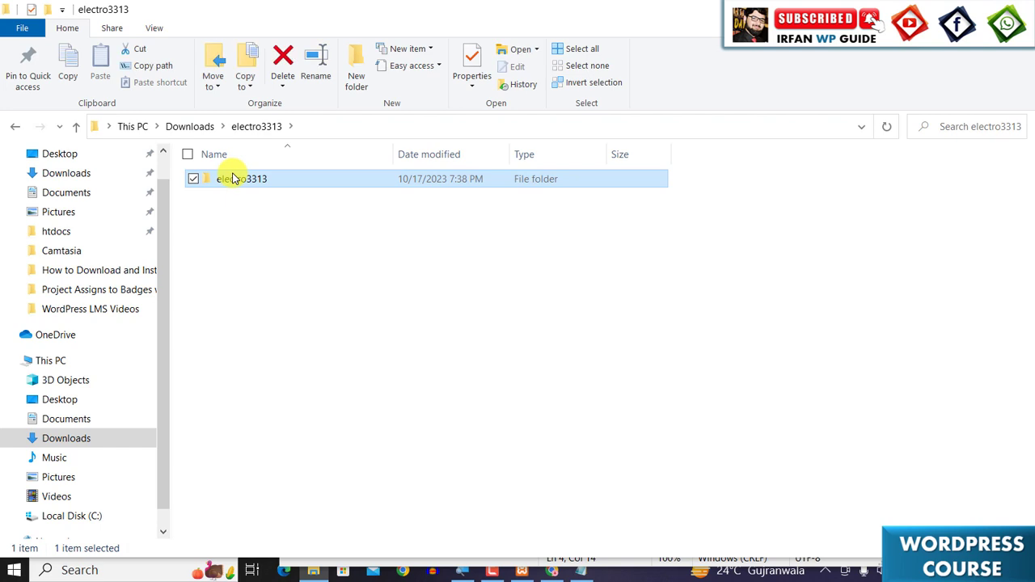
pyautogui.doubleClick(232, 177)
pyautogui.click(230, 185)
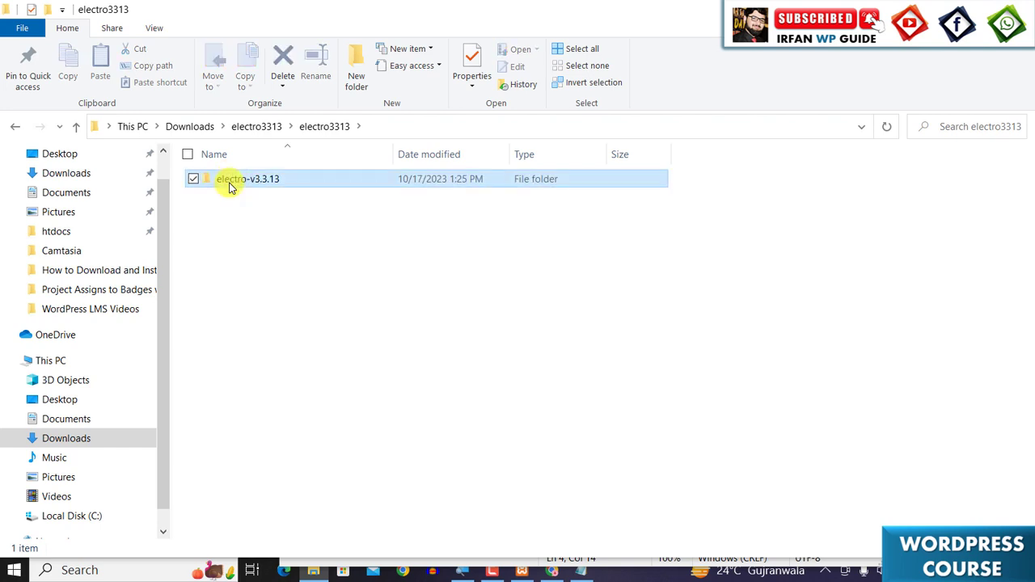
pyautogui.doubleClick(230, 184)
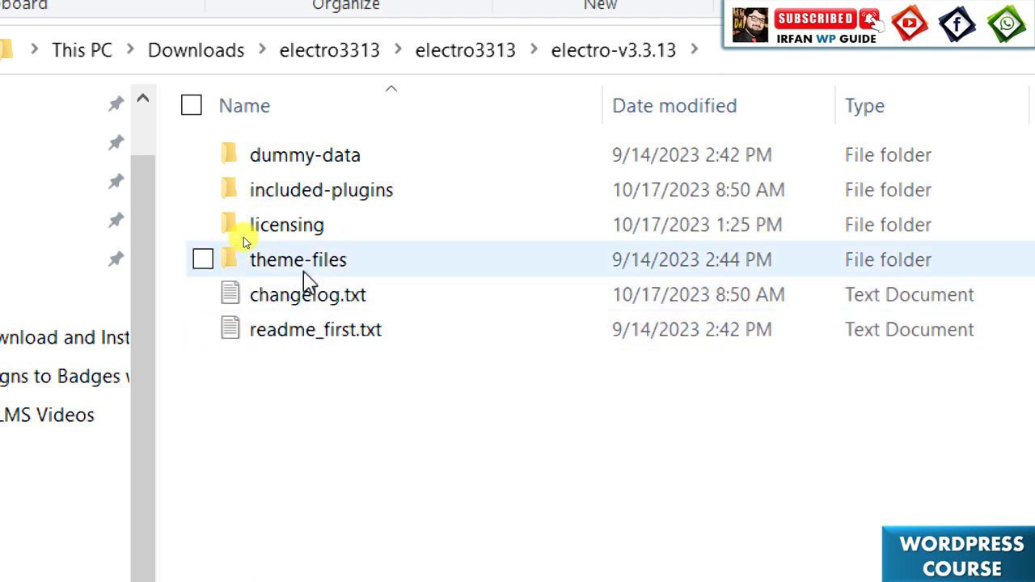
pyautogui.doubleClick(305, 267)
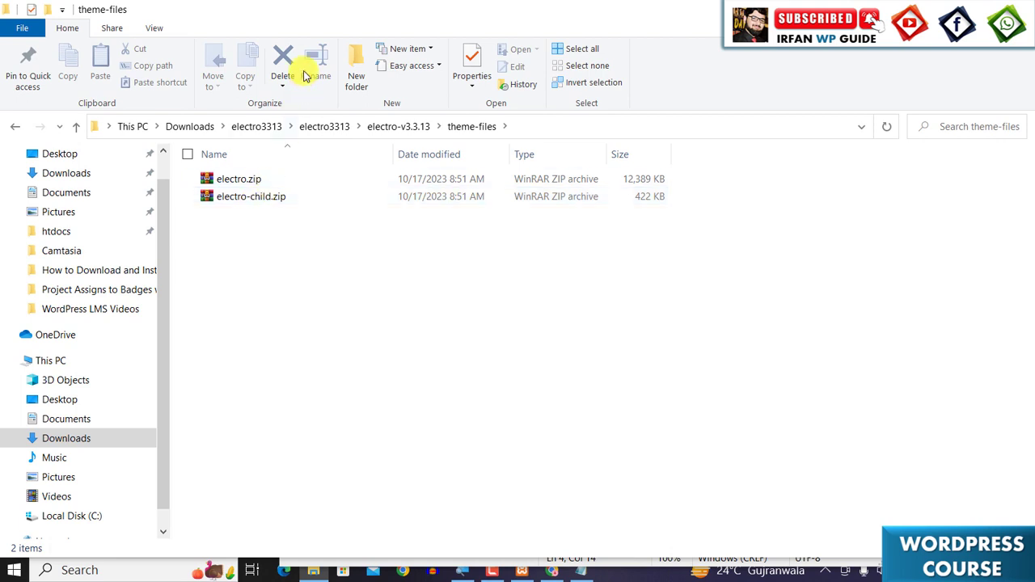
# - Choose electro.zip from the extracted electro-v3.3.13 theme-files folder in the theme upload form
pyautogui.click(550, 570)
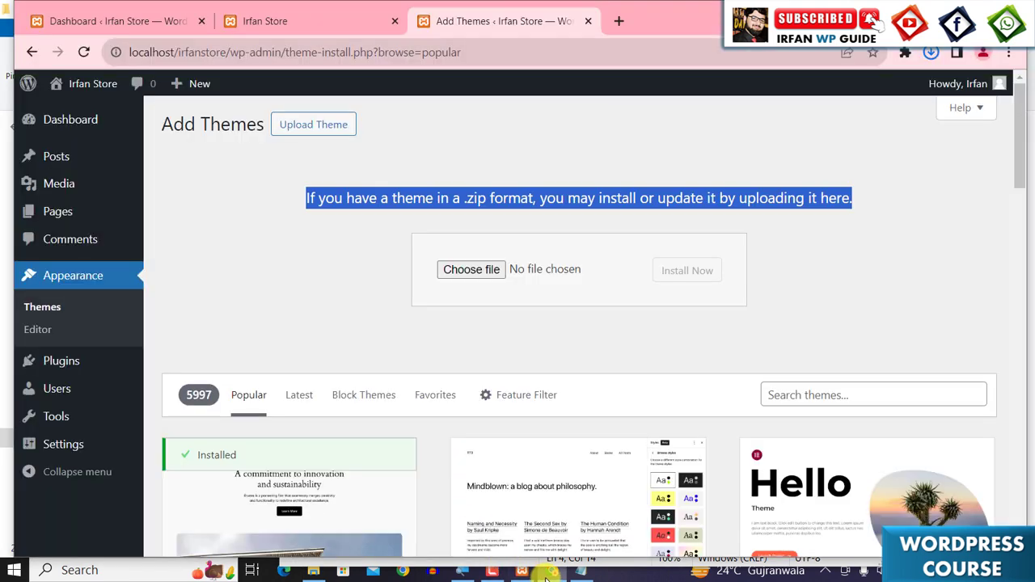
pyautogui.click(470, 273)
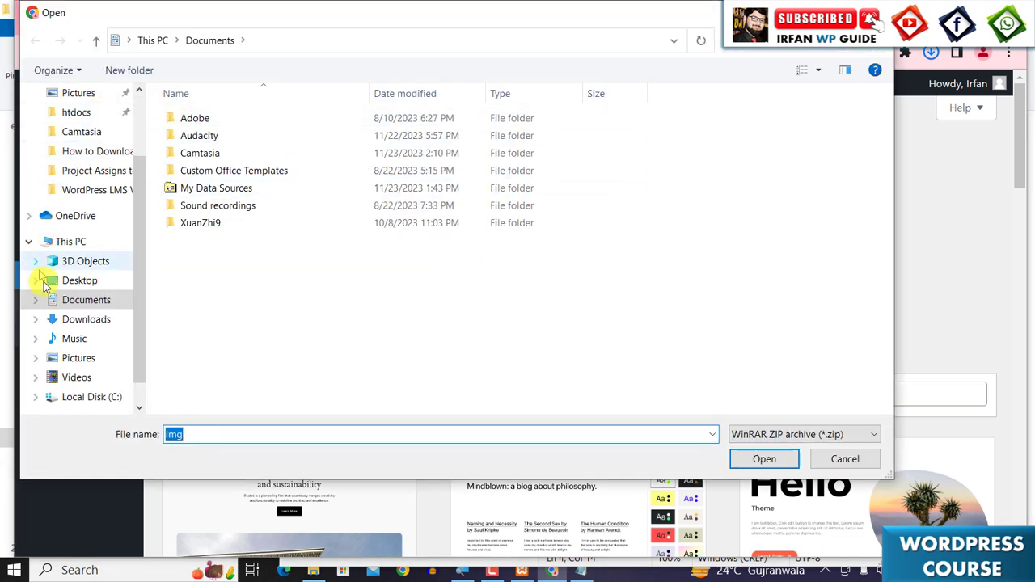
pyautogui.click(87, 319)
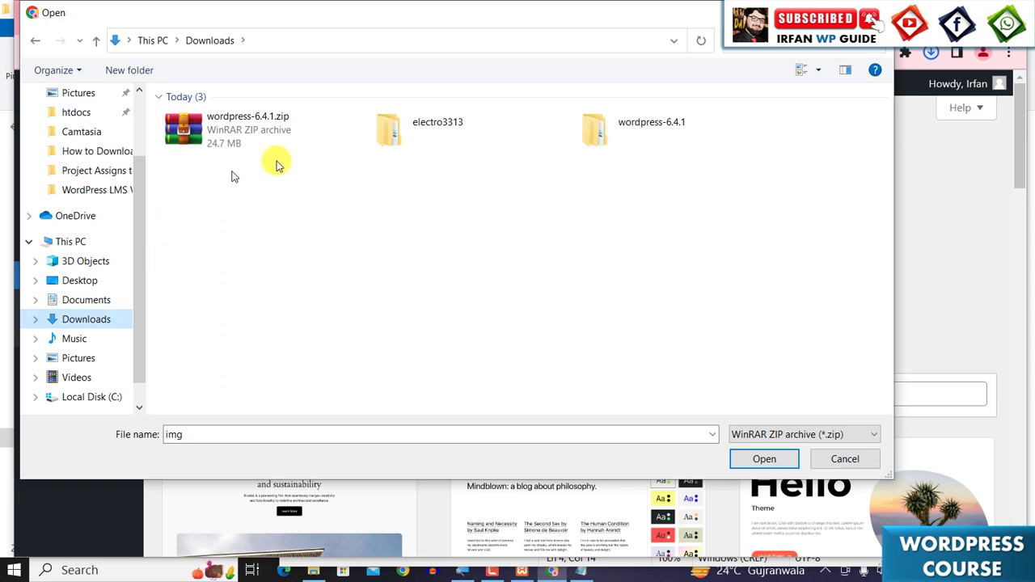
pyautogui.doubleClick(453, 144)
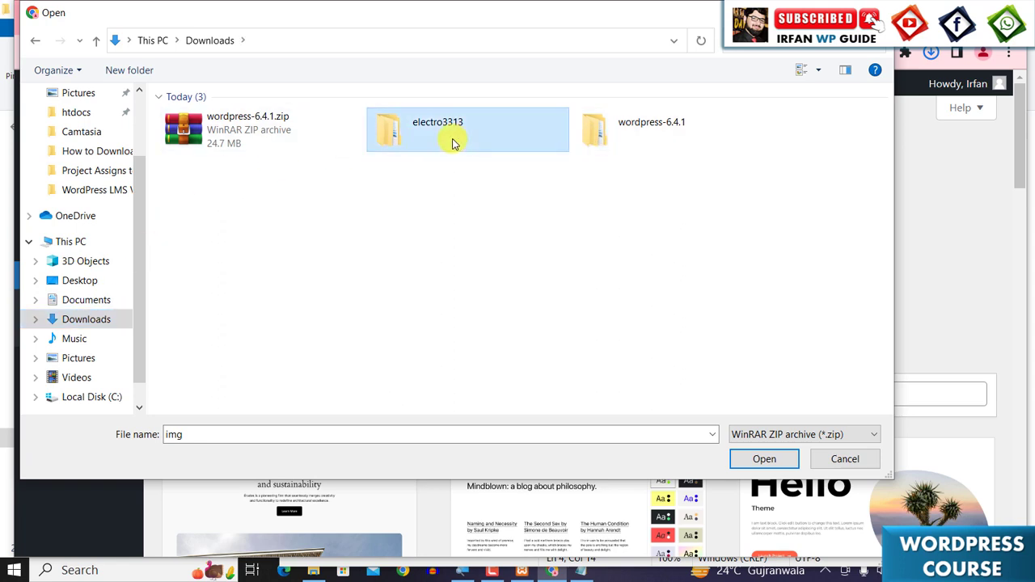
pyautogui.click(220, 125)
pyautogui.doubleClick(219, 125)
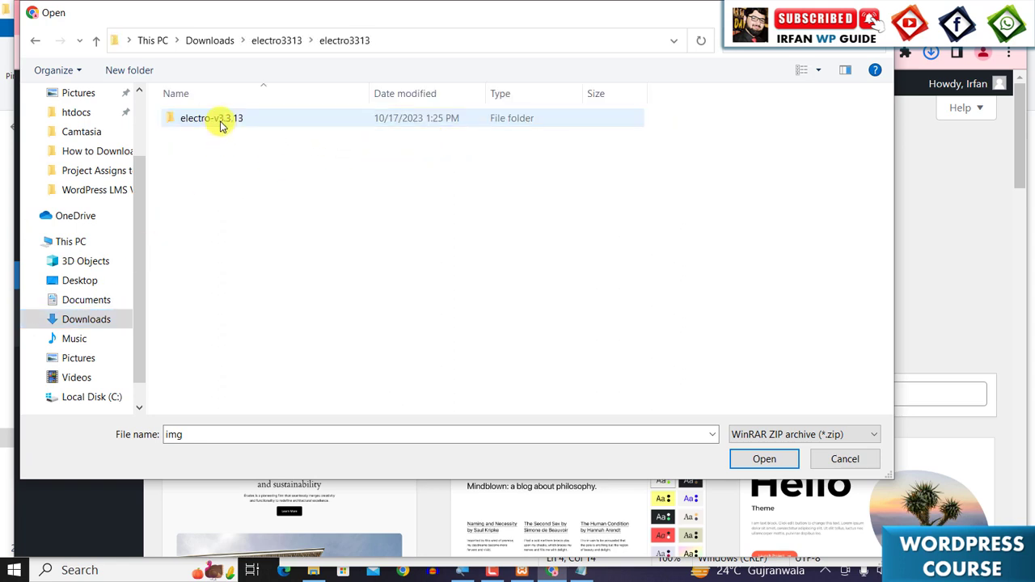
pyautogui.doubleClick(219, 122)
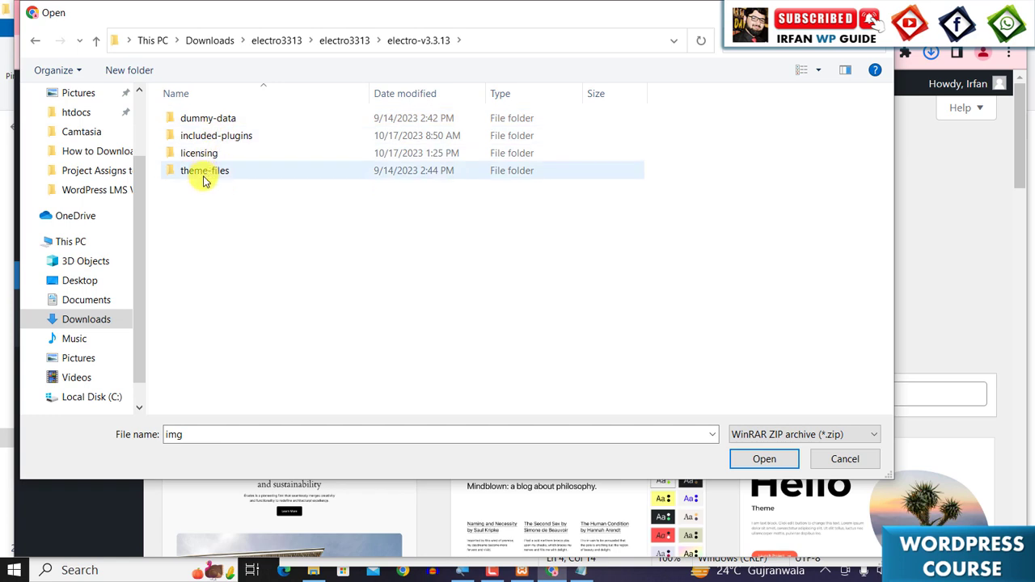
pyautogui.doubleClick(204, 180)
pyautogui.click(197, 120)
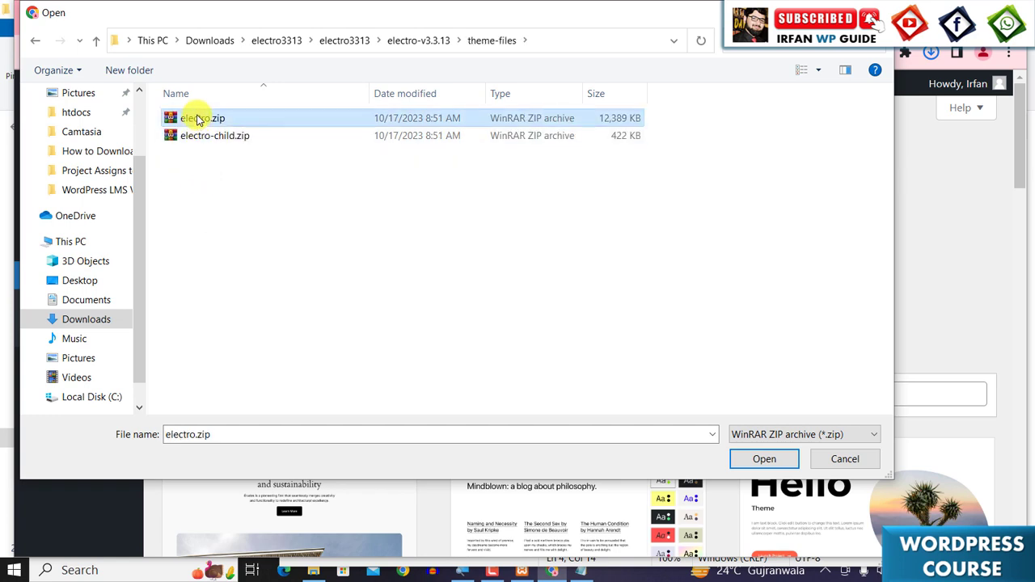
pyautogui.click(763, 460)
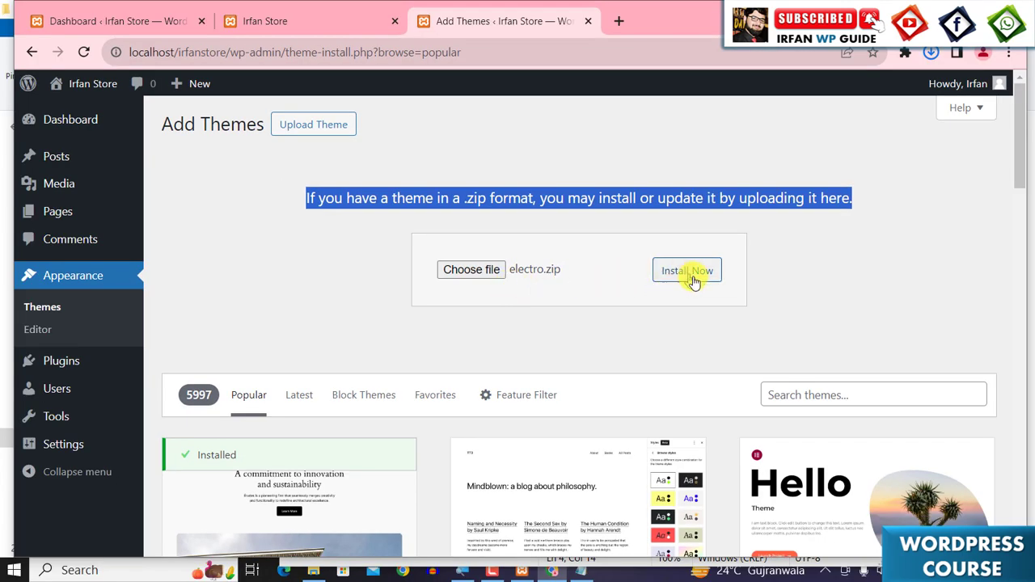
# - Install the uploaded electro.zip and activate the Electro theme
pyautogui.click(700, 277)
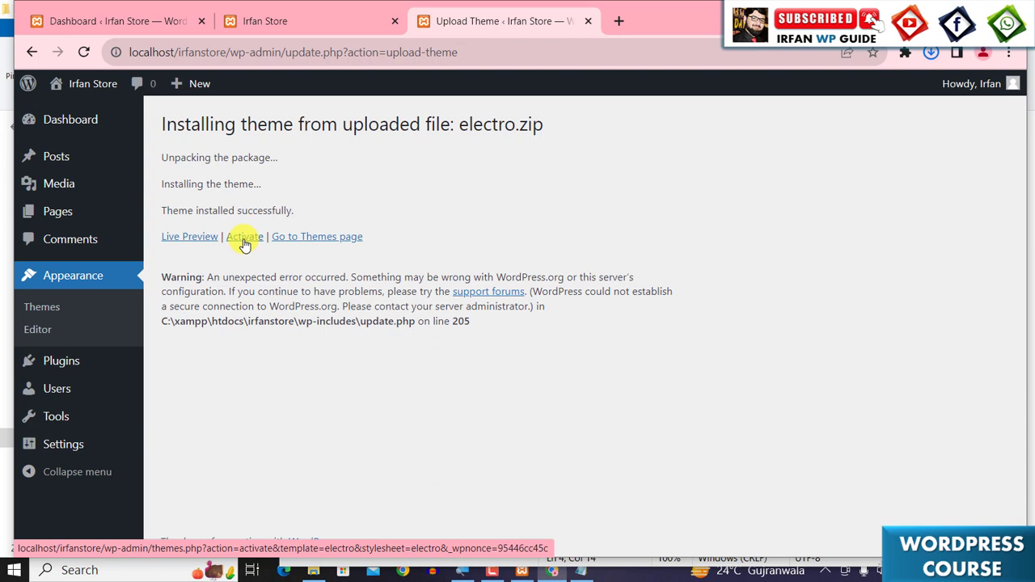
pyautogui.click(245, 237)
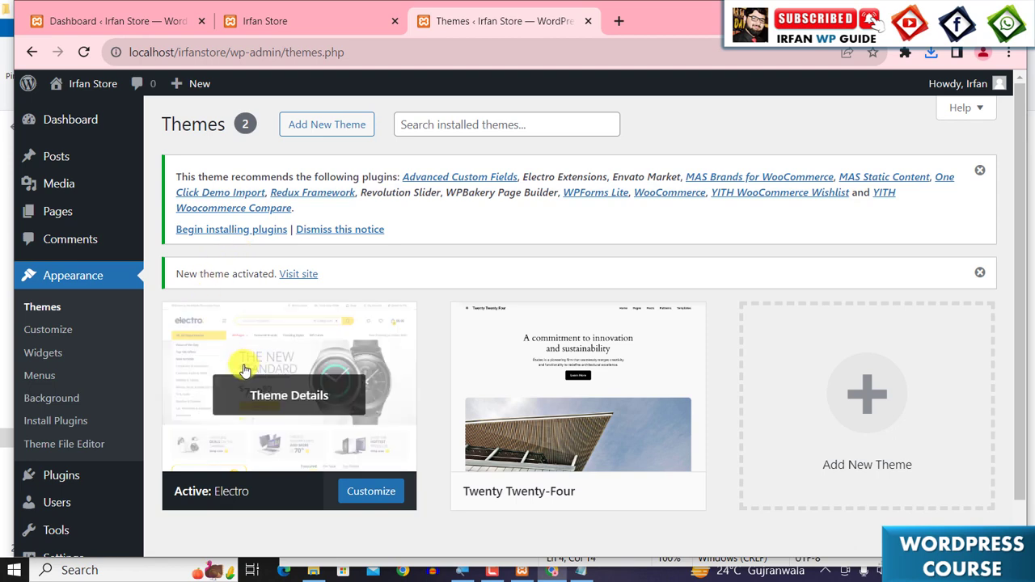
pyautogui.scroll(-1, 243, 364)
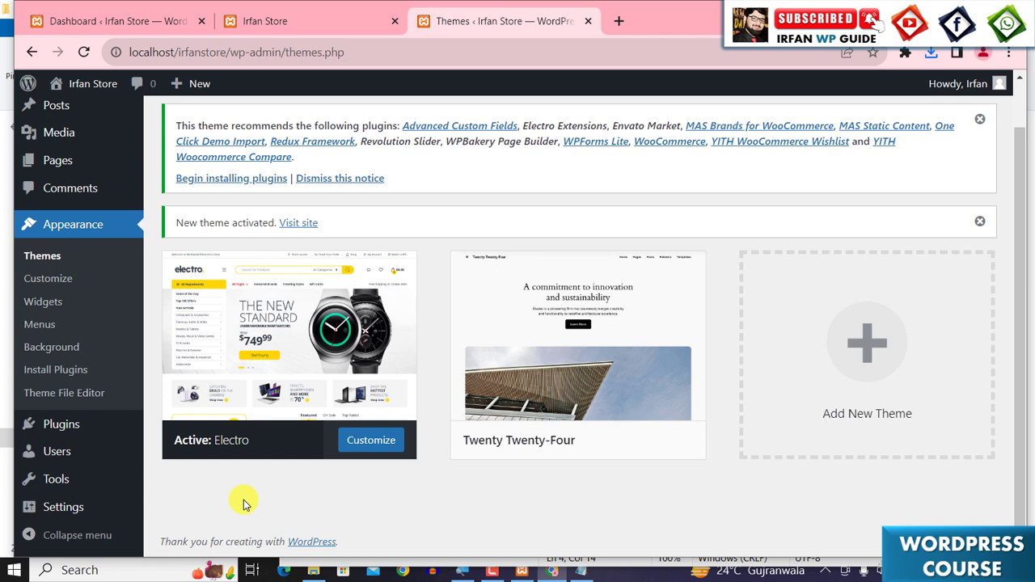
pyautogui.scroll(1, 273, 303)
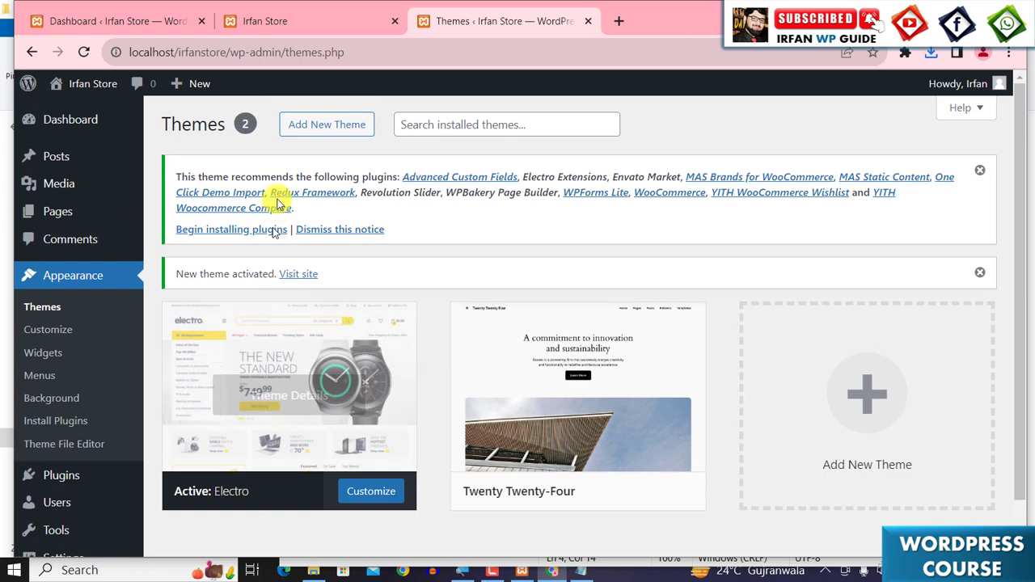
# - Upload electro-child.zip from the same theme-files folder, install it and activate the Electro Child theme
pyautogui.click(310, 131)
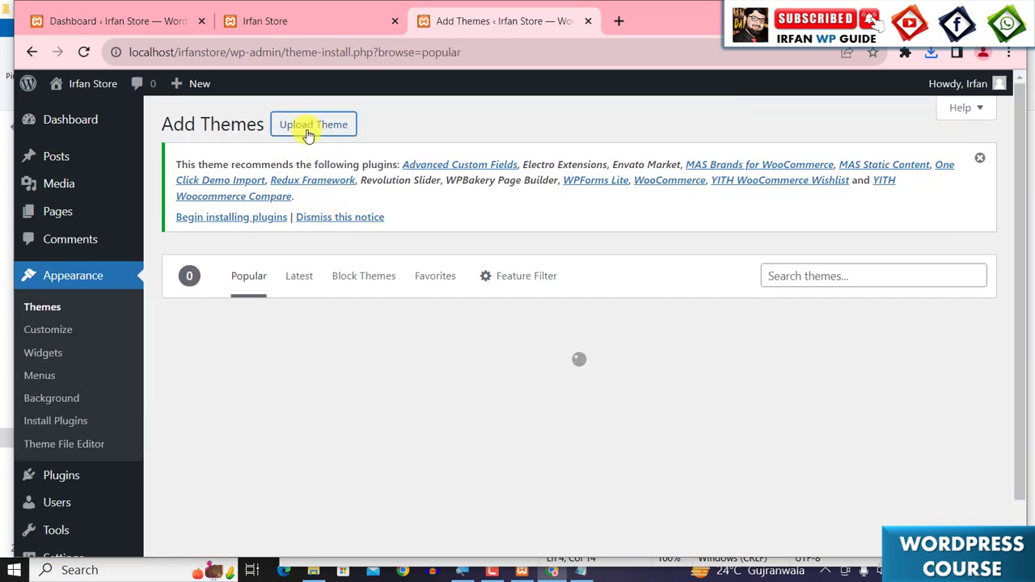
pyautogui.click(308, 131)
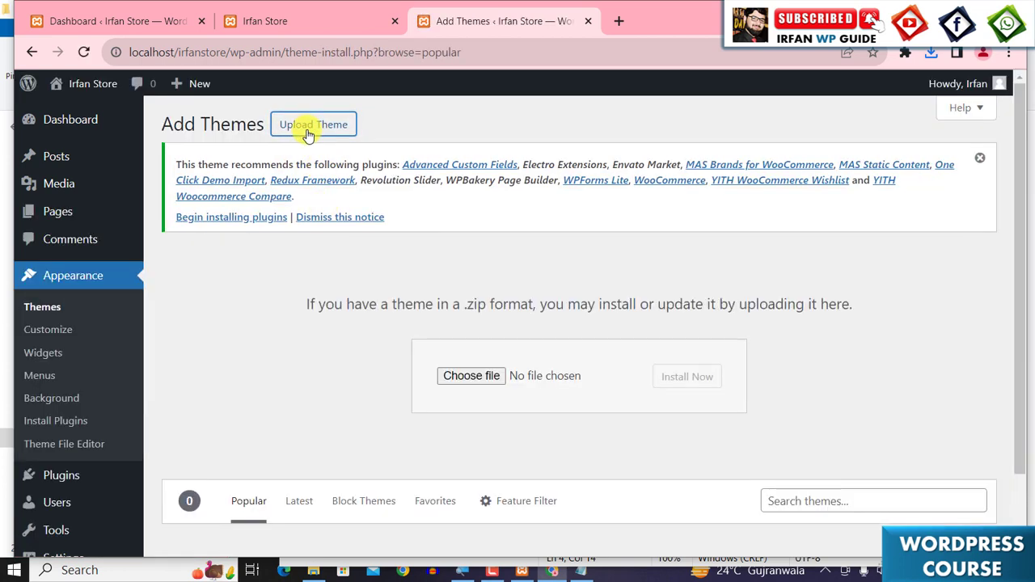
pyautogui.click(470, 378)
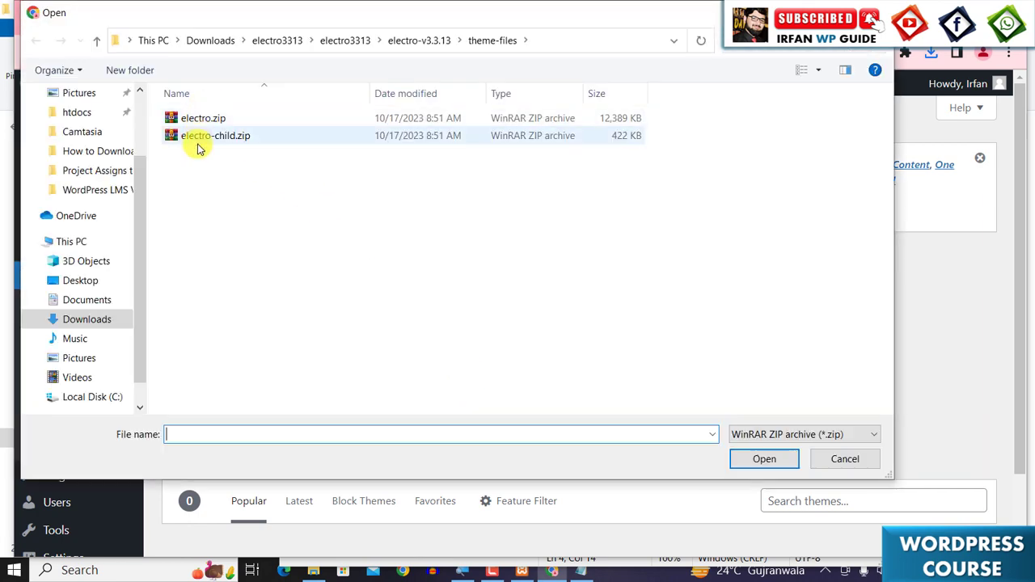
pyautogui.click(194, 139)
pyautogui.click(780, 459)
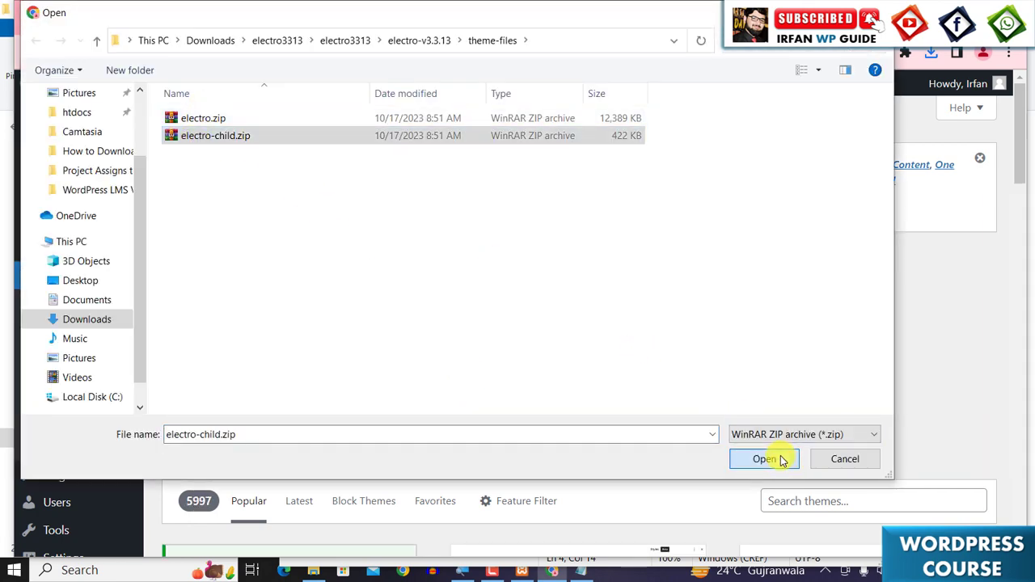
pyautogui.click(688, 377)
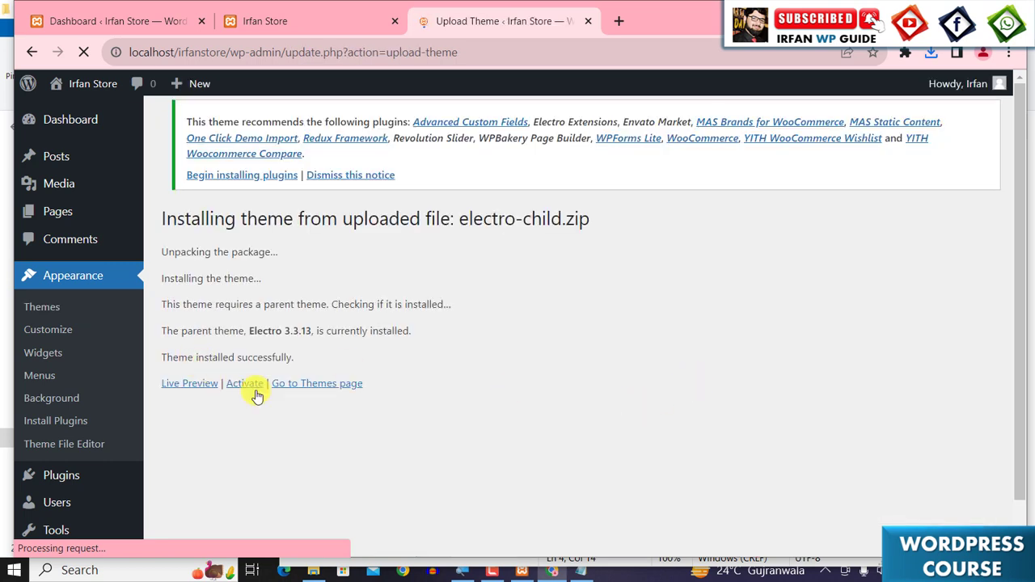
pyautogui.click(245, 384)
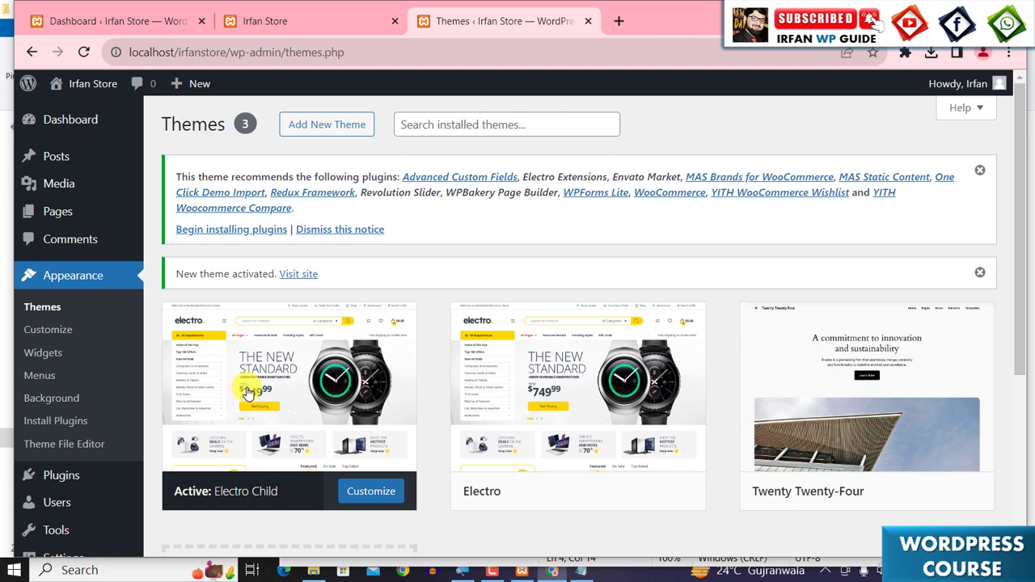
# - Delete the Twenty Twenty-Four theme from its theme details
pyautogui.moveTo(214, 374)
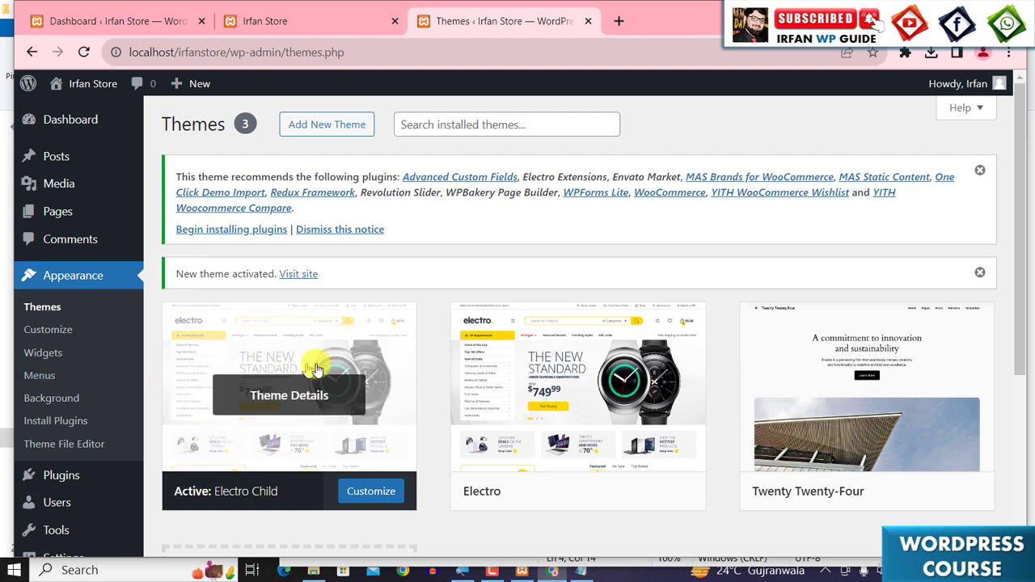
pyautogui.scroll(-1, 865, 400)
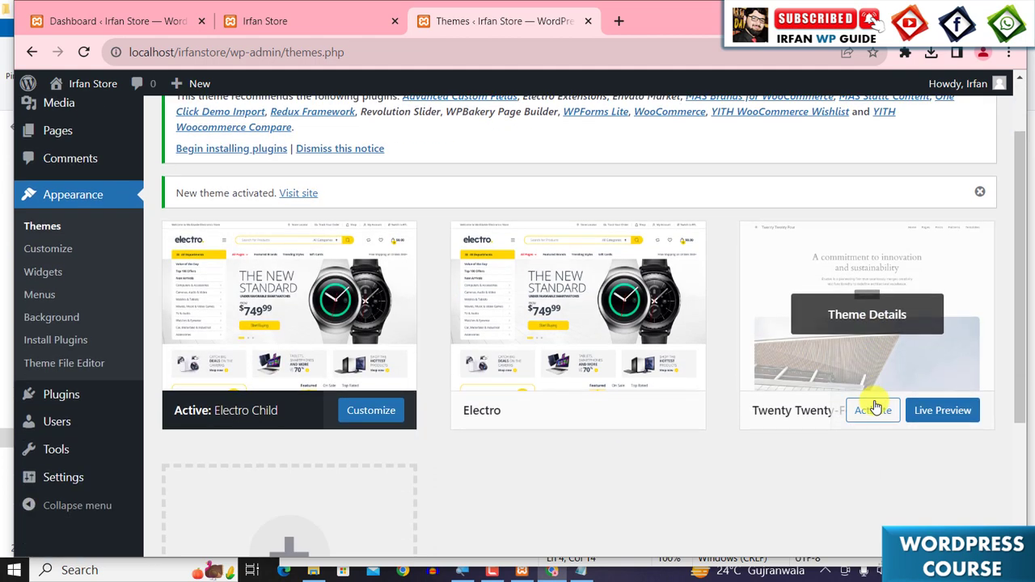
pyautogui.click(867, 317)
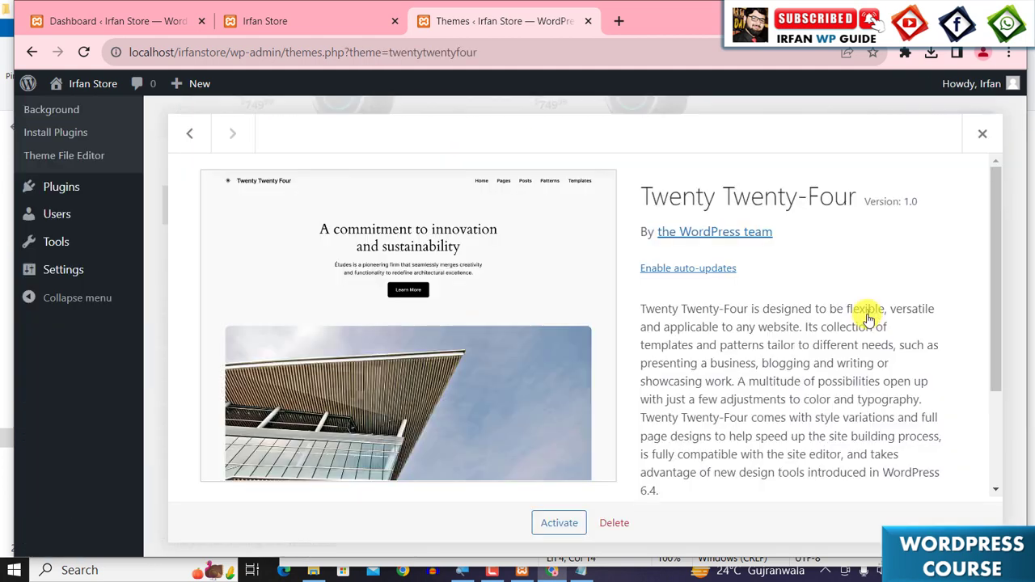
pyautogui.click(614, 522)
pyautogui.click(607, 180)
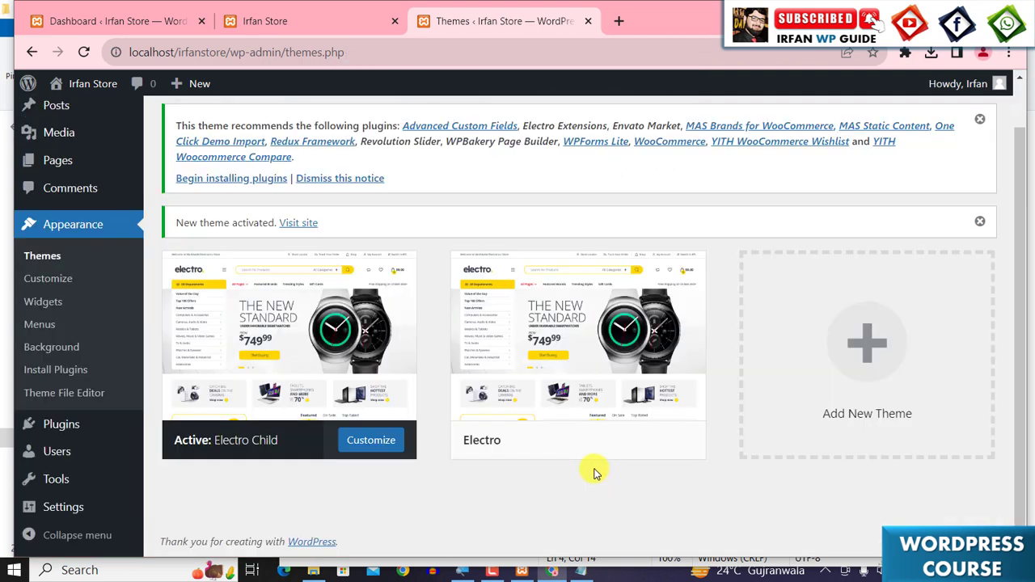
# - Open the installer for the plugins recommended by the Electro theme
pyautogui.scroll(1, 594, 473)
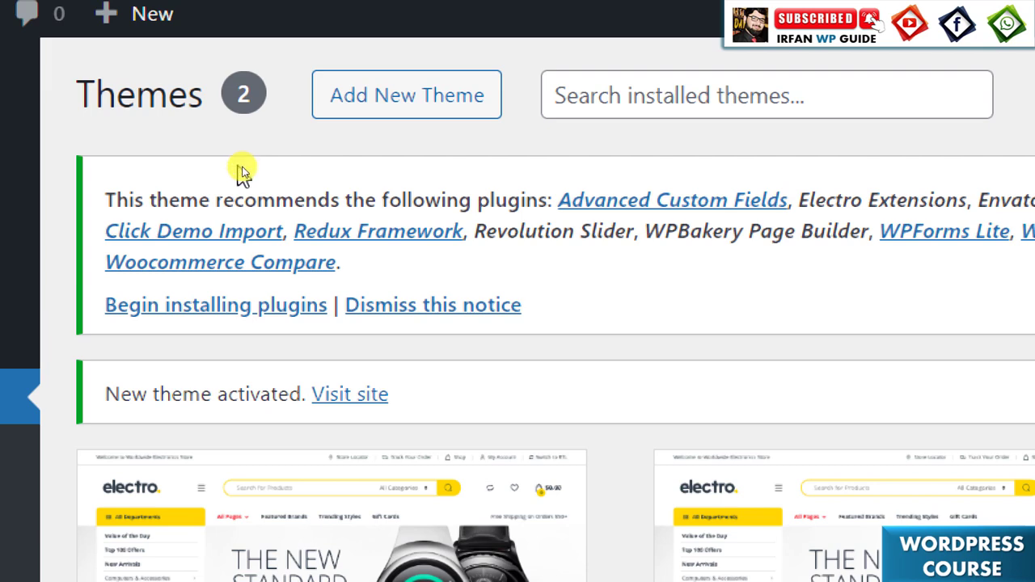
pyautogui.tripleClick(245, 198)
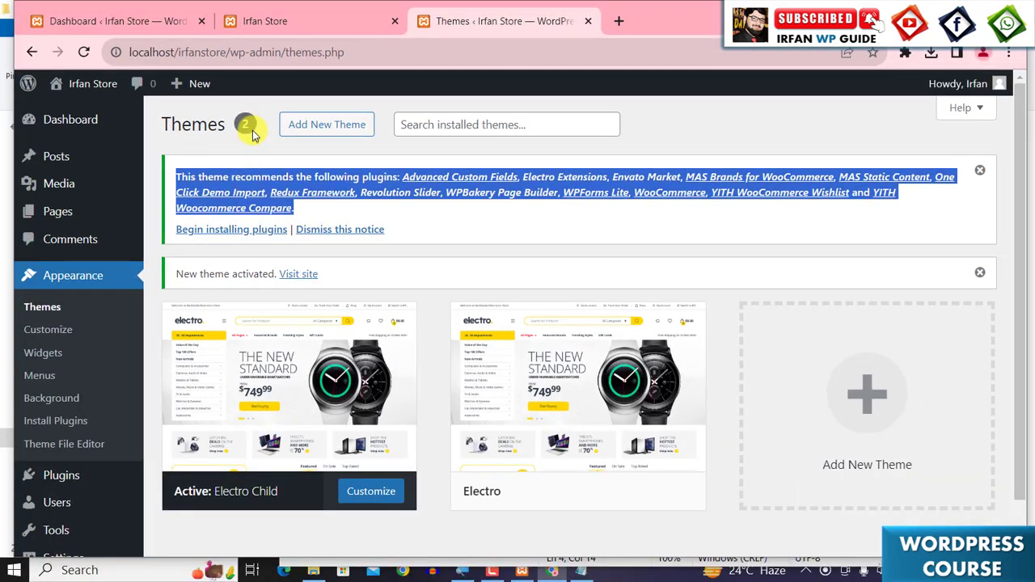
pyautogui.click(218, 152)
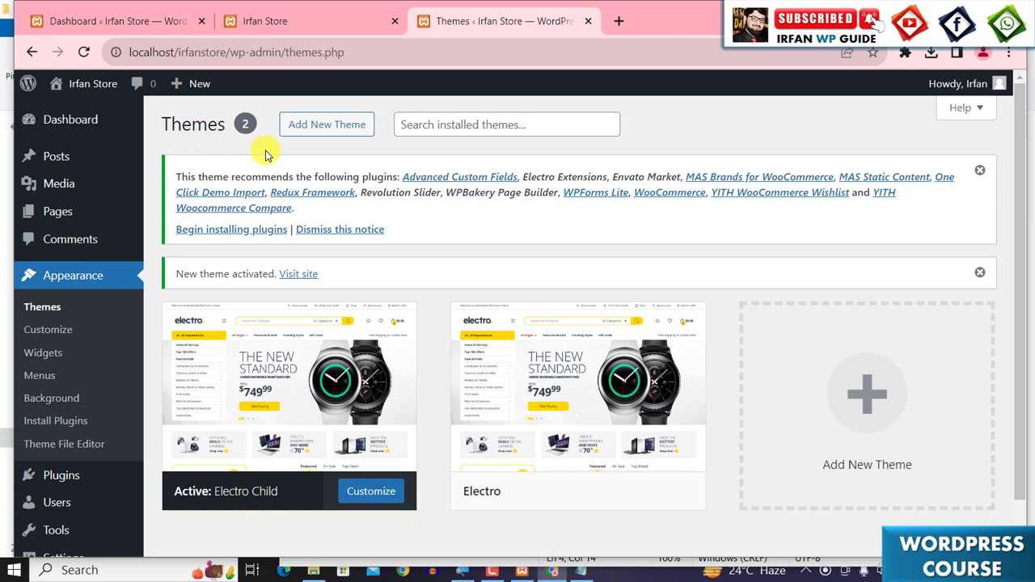
pyautogui.moveTo(148, 215)
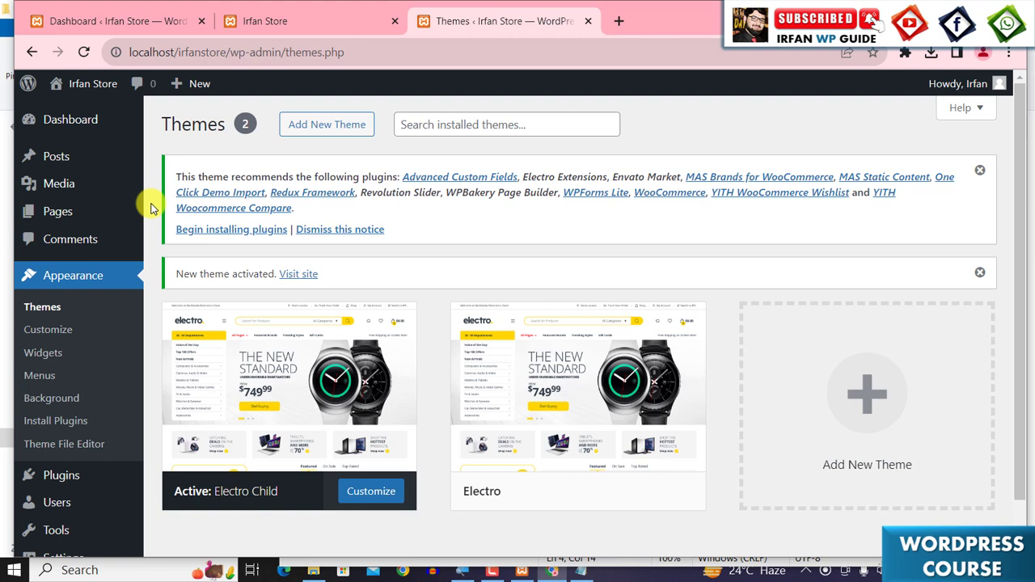
pyautogui.click(210, 232)
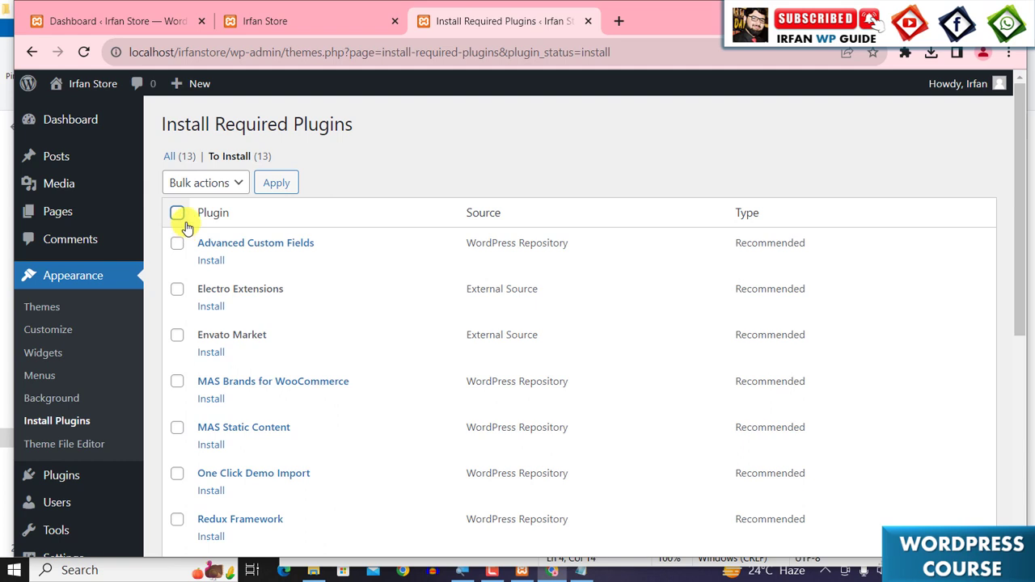
# - Select all 13 recommended plugins and bulk-install them
pyautogui.click(176, 213)
pyautogui.click(213, 183)
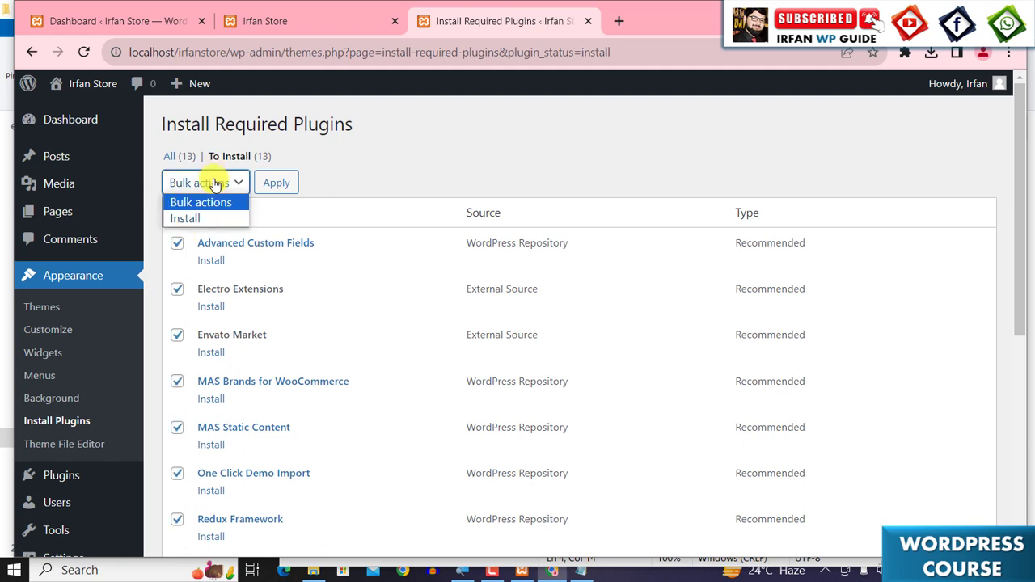
pyautogui.click(194, 220)
pyautogui.click(275, 184)
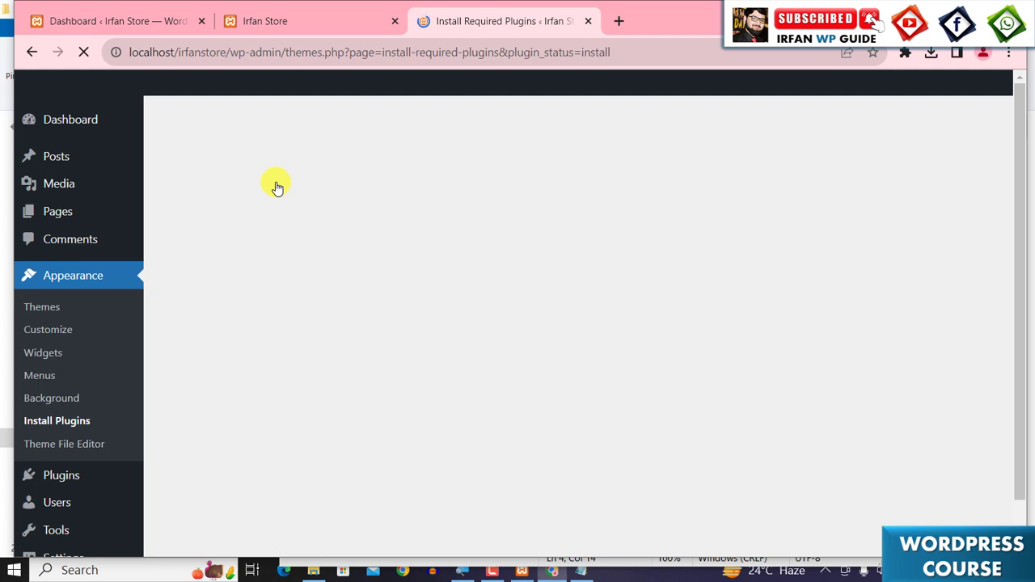
pyautogui.moveTo(1018, 154); pyautogui.dragTo(1013, 201)
pyautogui.moveTo(1017, 290); pyautogui.dragTo(1008, 468)
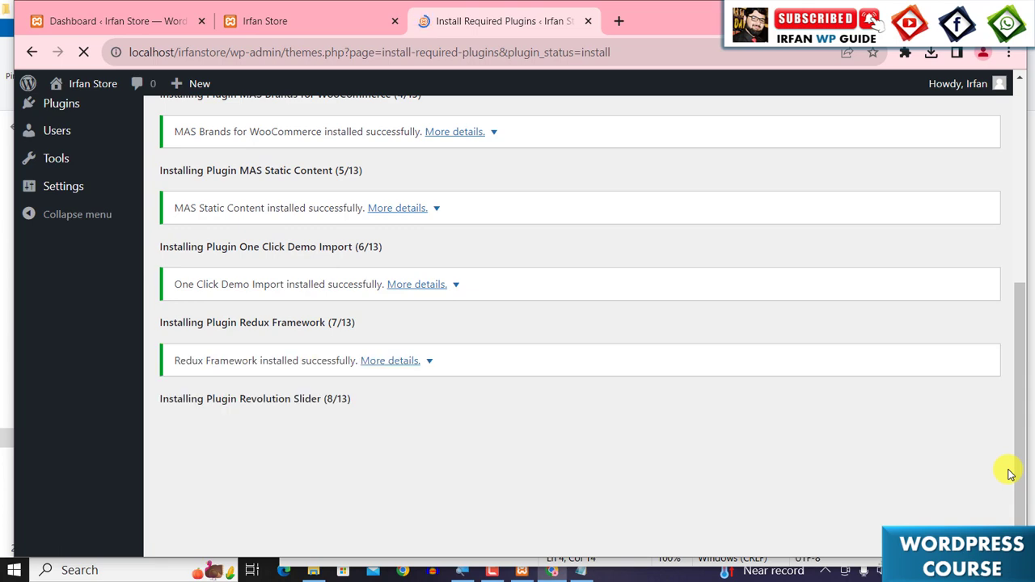
pyautogui.moveTo(1016, 469); pyautogui.dragTo(837, 534)
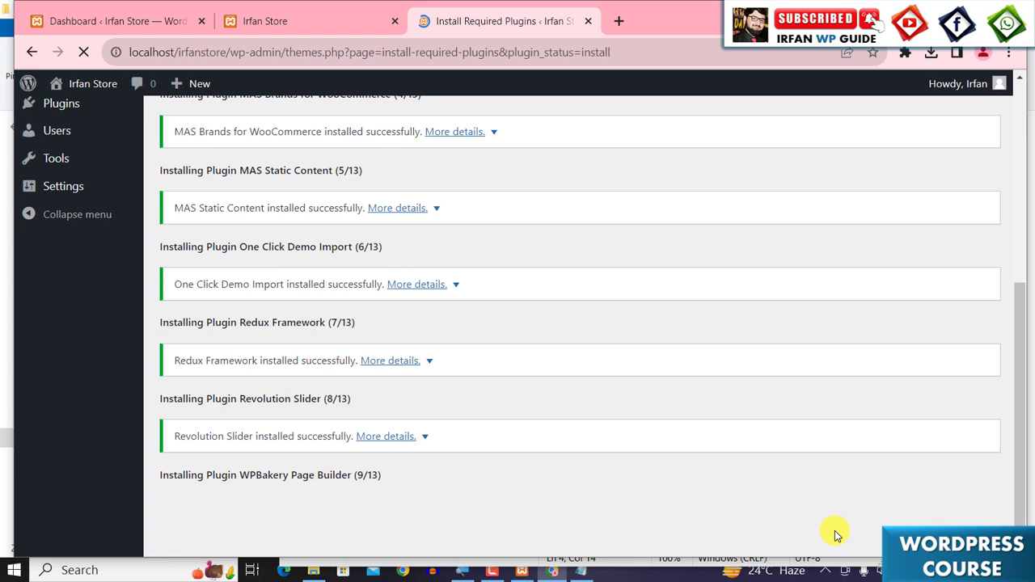
pyautogui.moveTo(1017, 462); pyautogui.dragTo(1026, 497)
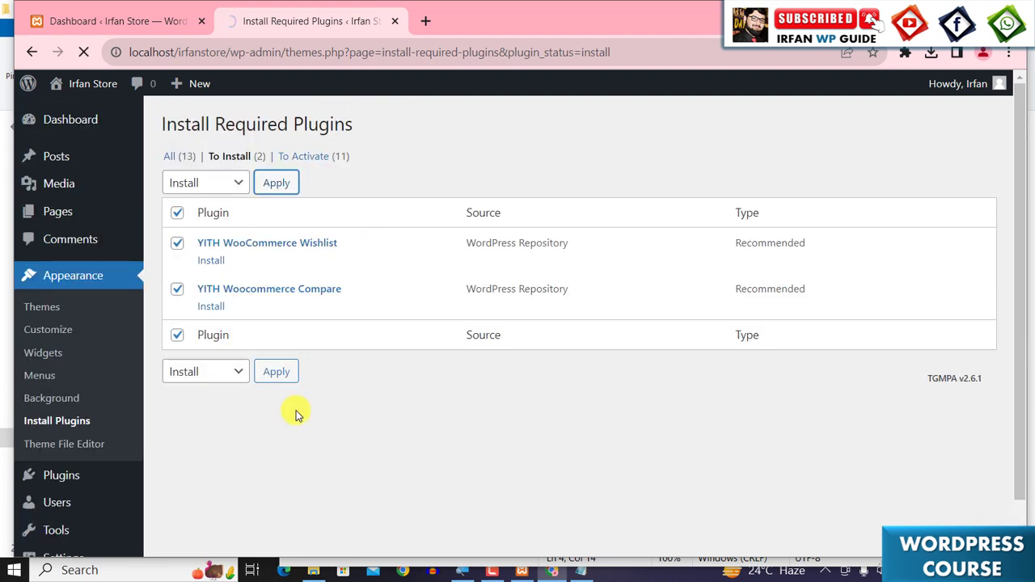
# - Return to the Required Plugins Installer list
pyautogui.click(273, 369)
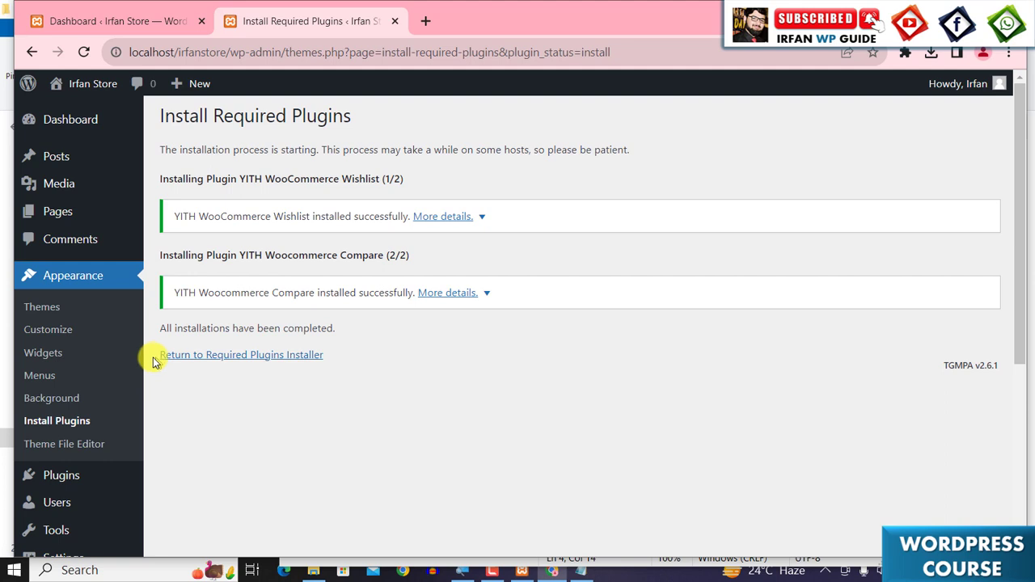
pyautogui.click(273, 356)
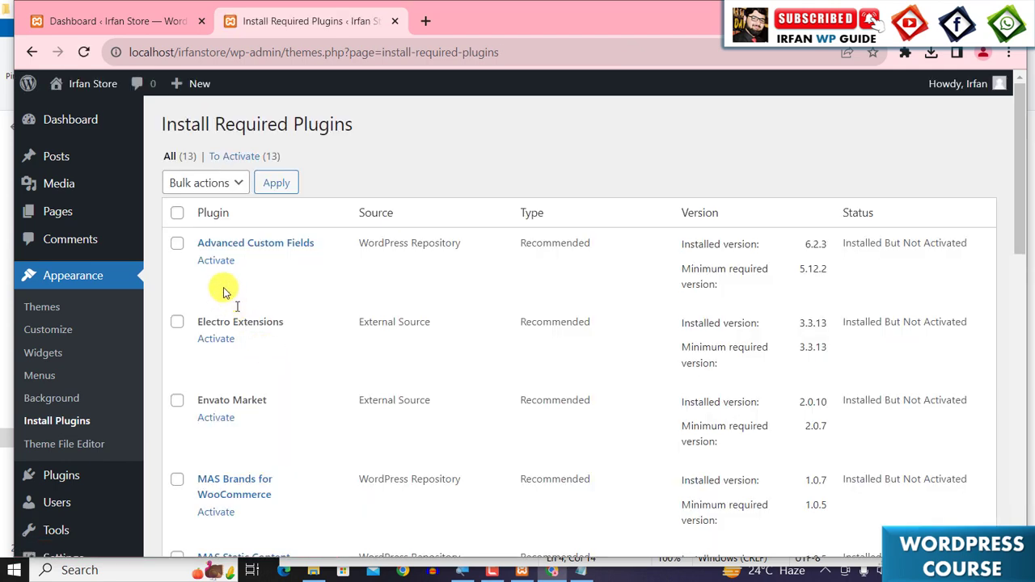
pyautogui.scroll(-6, 243, 340)
pyautogui.scroll(6, 256, 367)
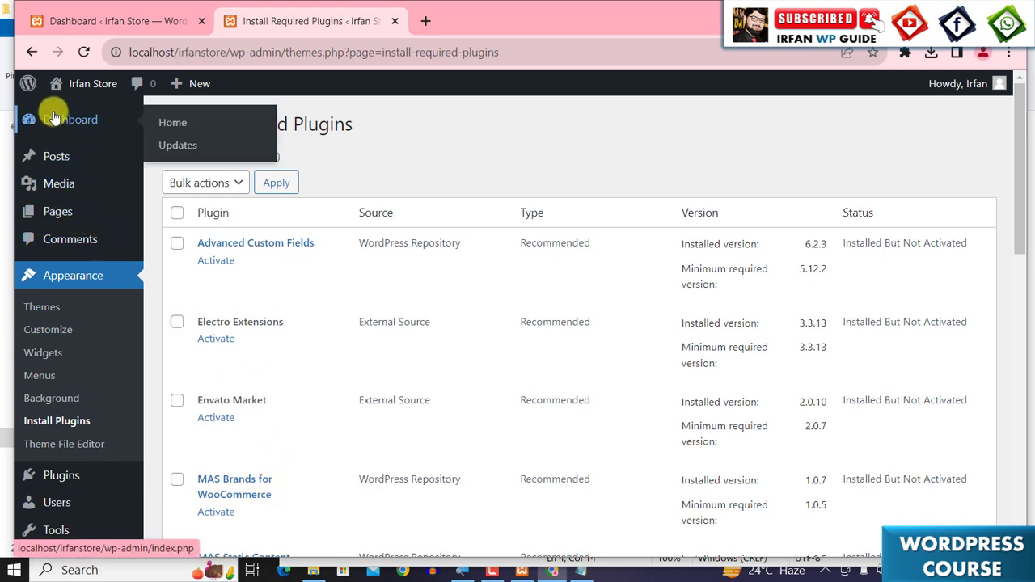
# - Select all 13 installed recommended plugins and bulk-activate them
pyautogui.scroll(-2, 54, 340)
pyautogui.scroll(-10, 54, 339)
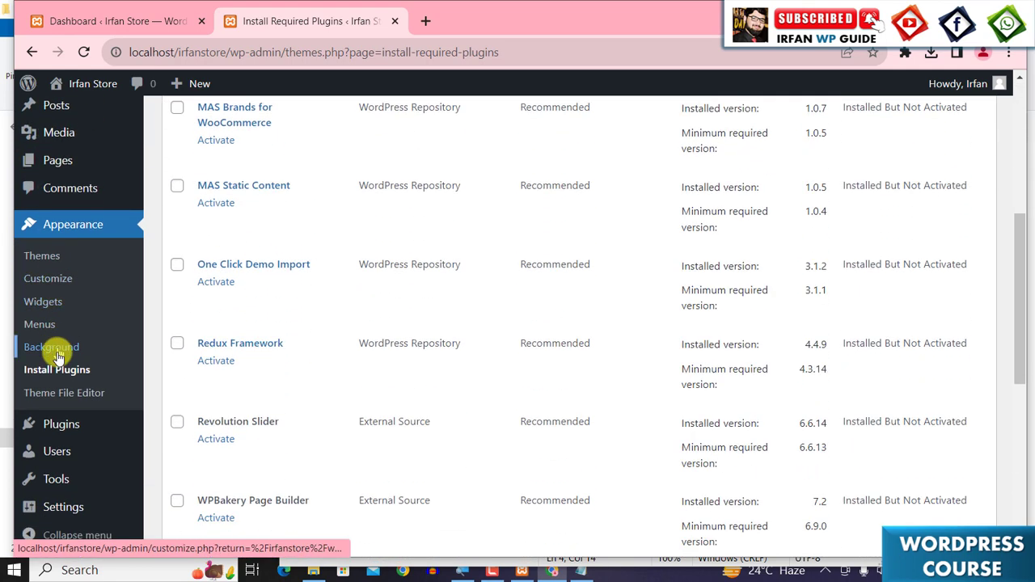
pyautogui.scroll(5, 51, 517)
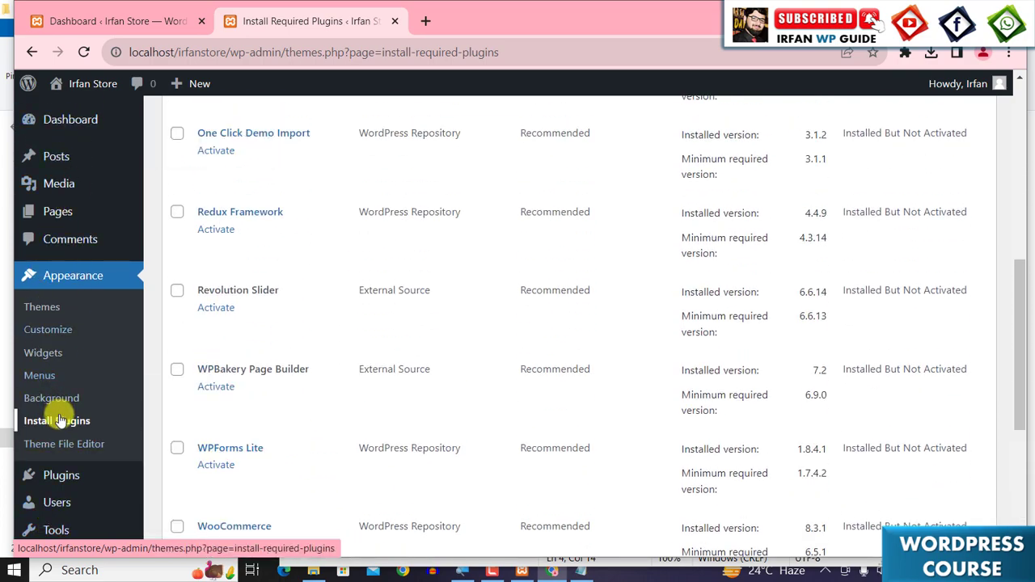
pyautogui.scroll(-3, 56, 490)
pyautogui.scroll(4, 62, 404)
pyautogui.scroll(5, 190, 231)
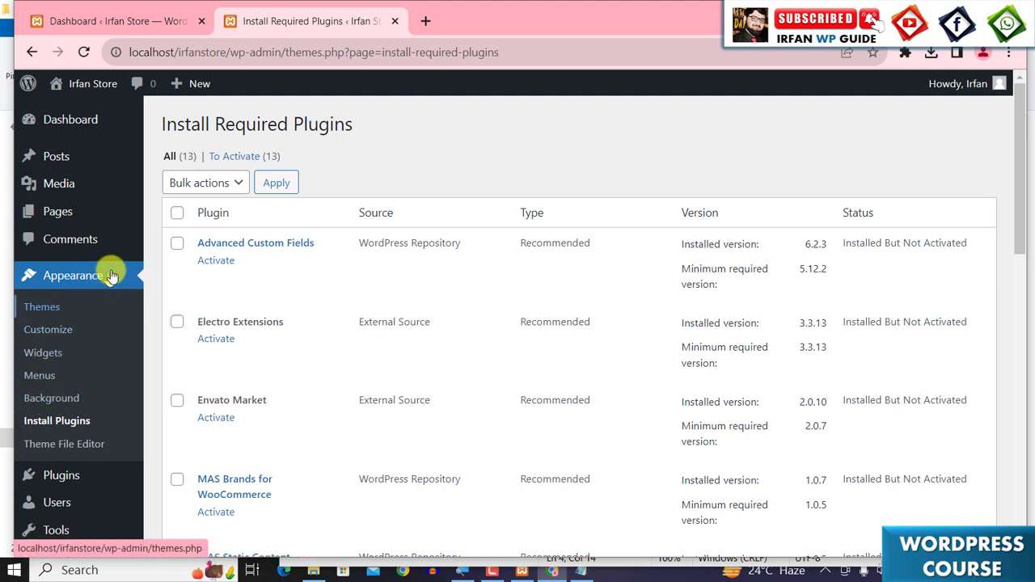
pyautogui.click(177, 214)
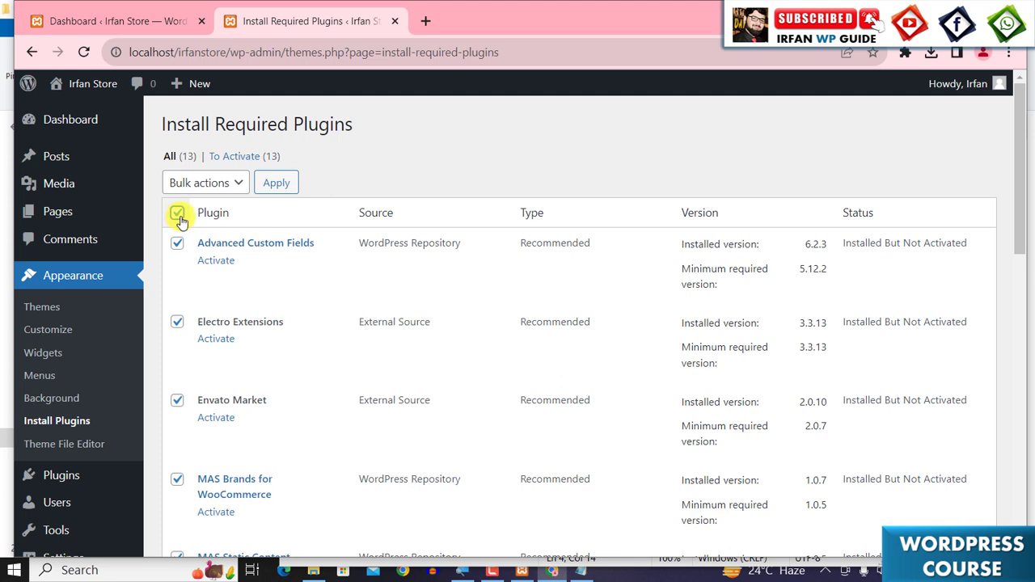
pyautogui.click(231, 184)
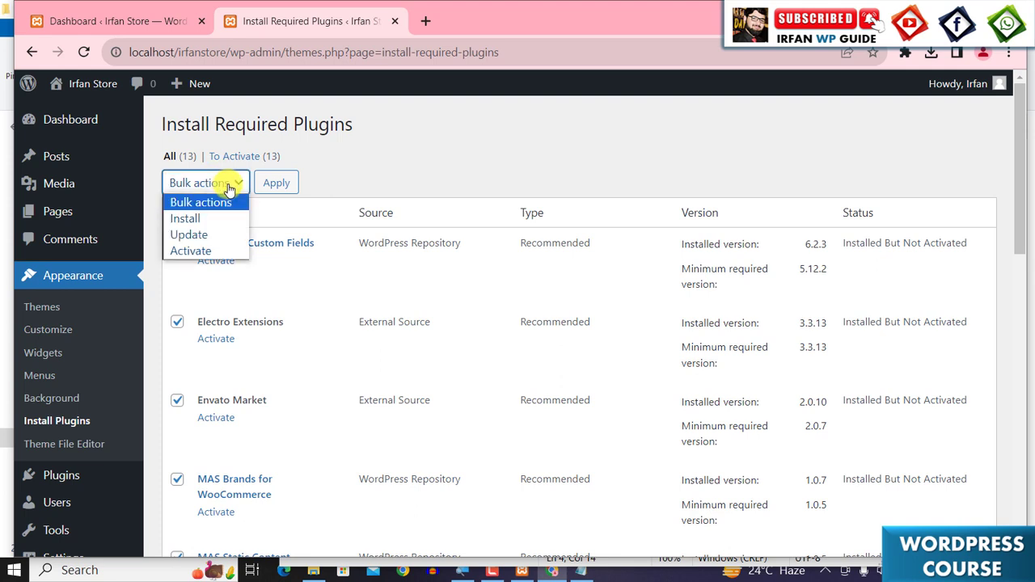
pyautogui.click(198, 251)
pyautogui.click(275, 184)
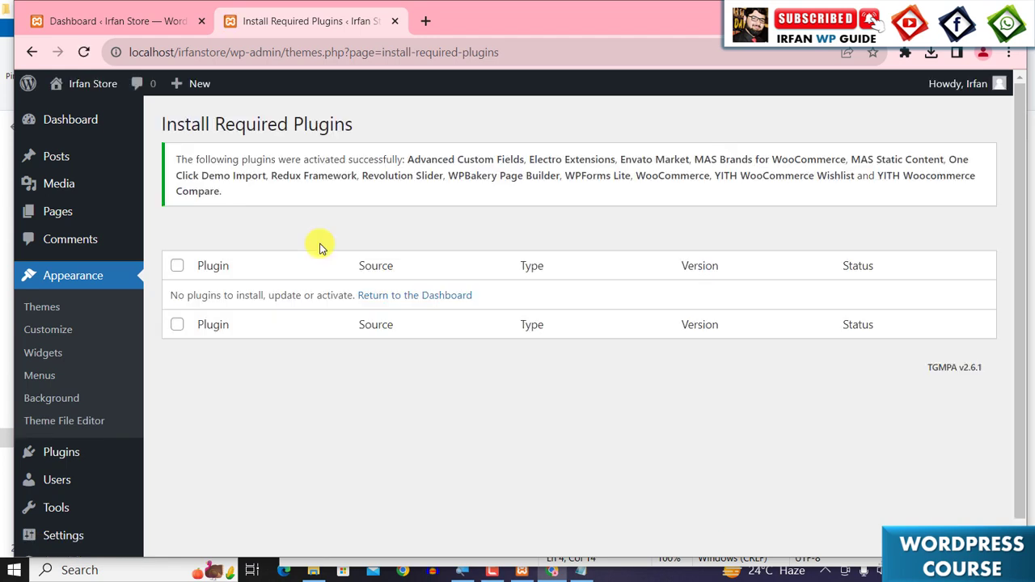
# - Return to the Dashboard and dismiss the WPBakery Black Friday notice and the secure-connection notice
pyautogui.click(399, 300)
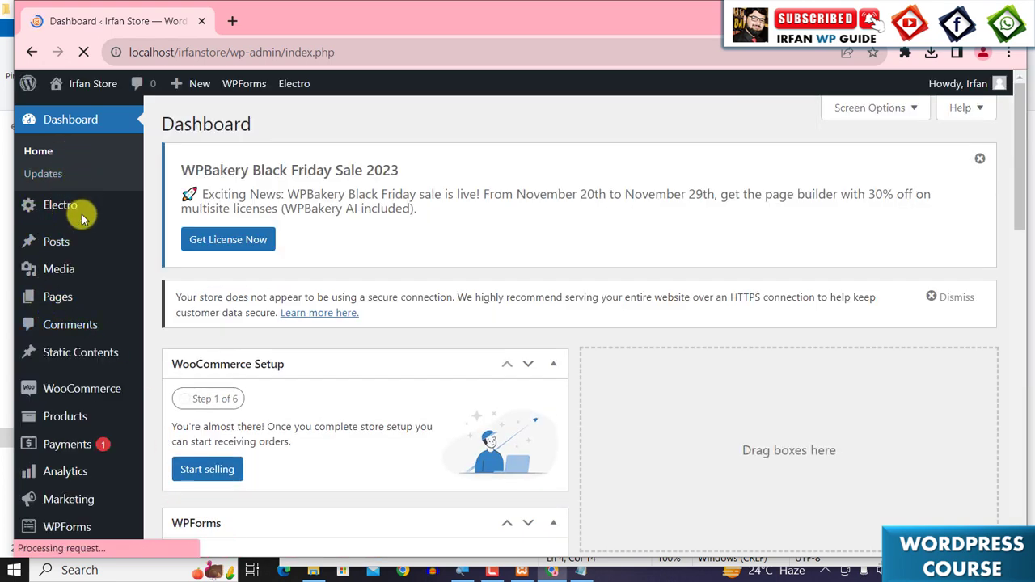
pyautogui.moveTo(46, 212)
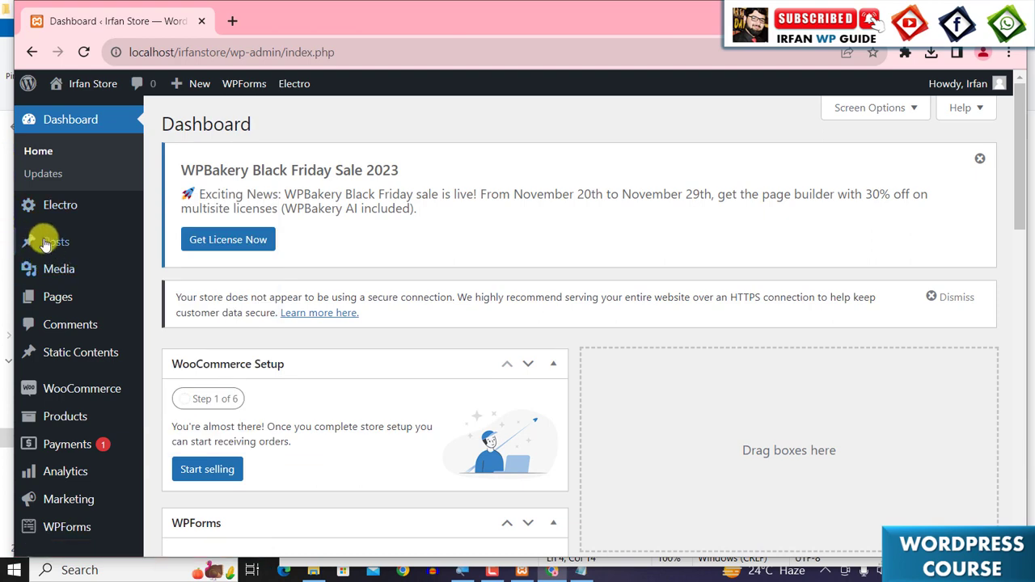
pyautogui.moveTo(66, 246)
pyautogui.scroll(-2, 62, 302)
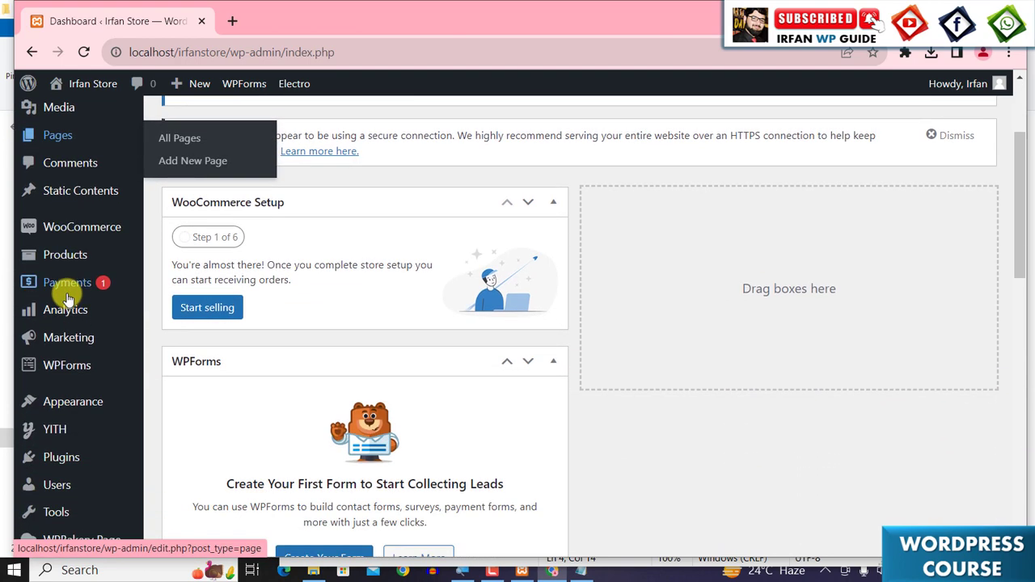
pyautogui.scroll(-2, 62, 388)
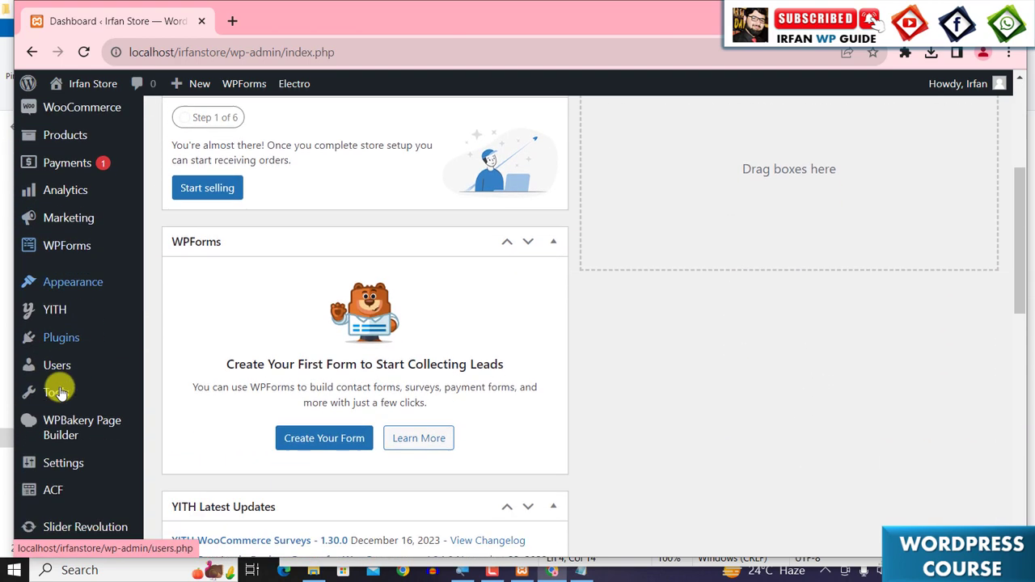
pyautogui.moveTo(61, 402)
pyautogui.scroll(-2, 61, 402)
pyautogui.scroll(6, 23, 243)
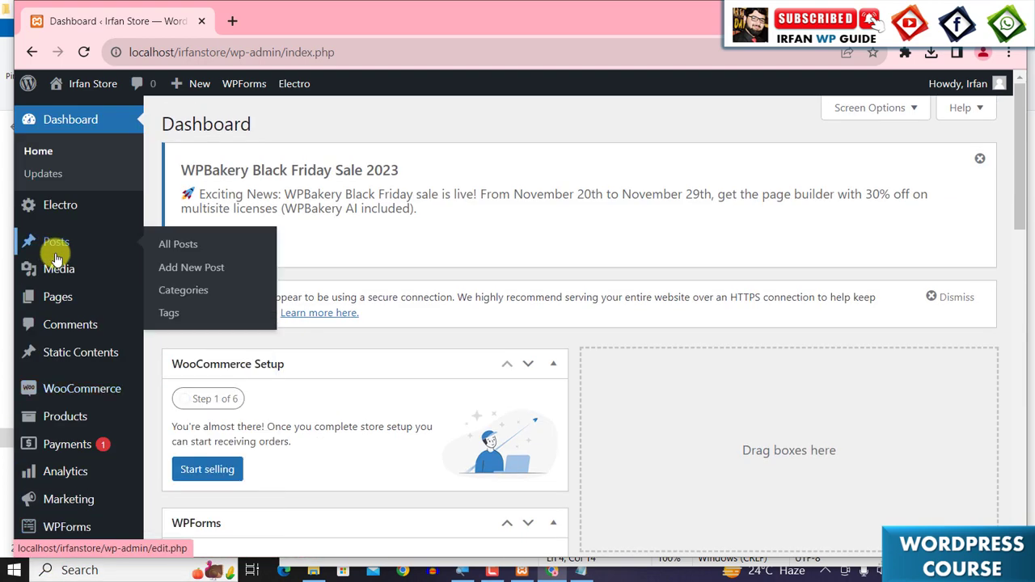
pyautogui.click(979, 158)
pyautogui.click(962, 161)
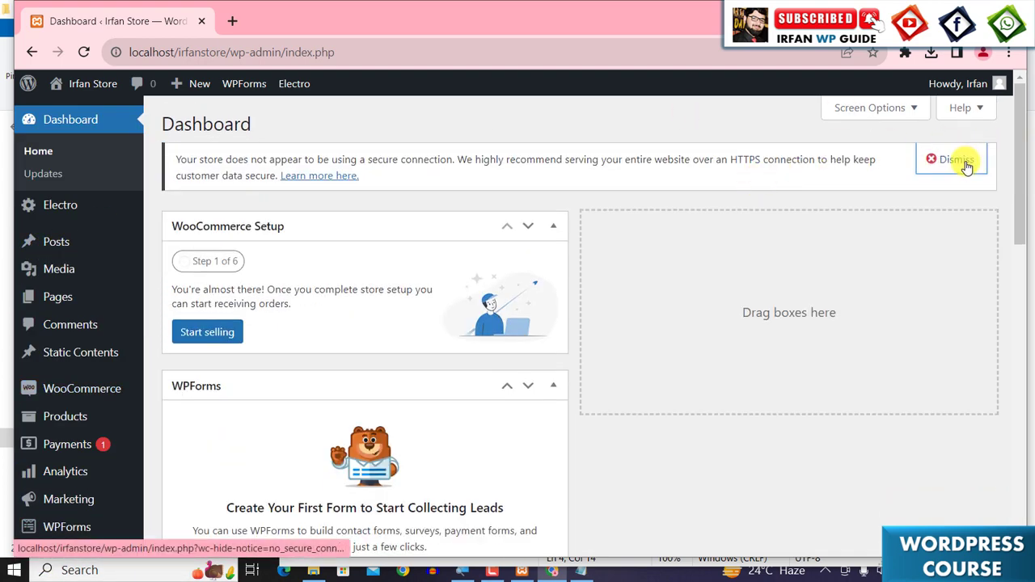
# - Switch to the Notepad checklist and highlight the completed tasks up to Install Require Plugins
pyautogui.click(581, 571)
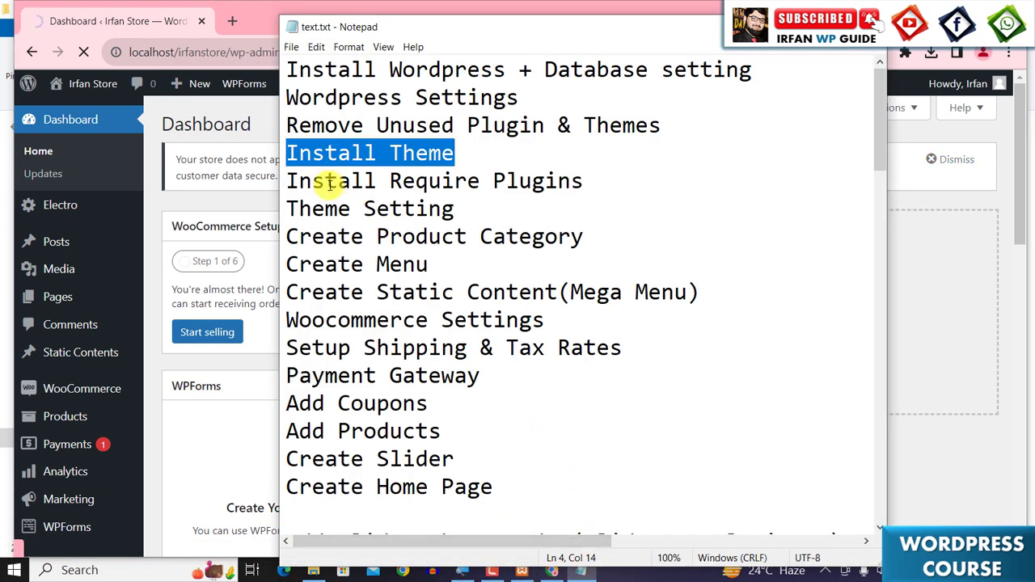
pyautogui.moveTo(288, 182); pyautogui.dragTo(601, 189)
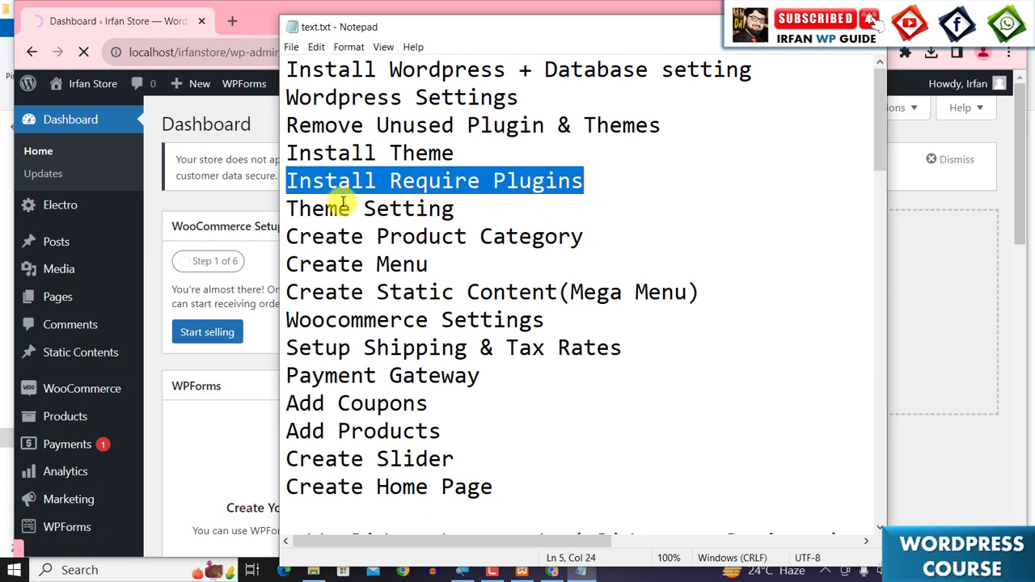
pyautogui.moveTo(284, 210); pyautogui.dragTo(462, 212)
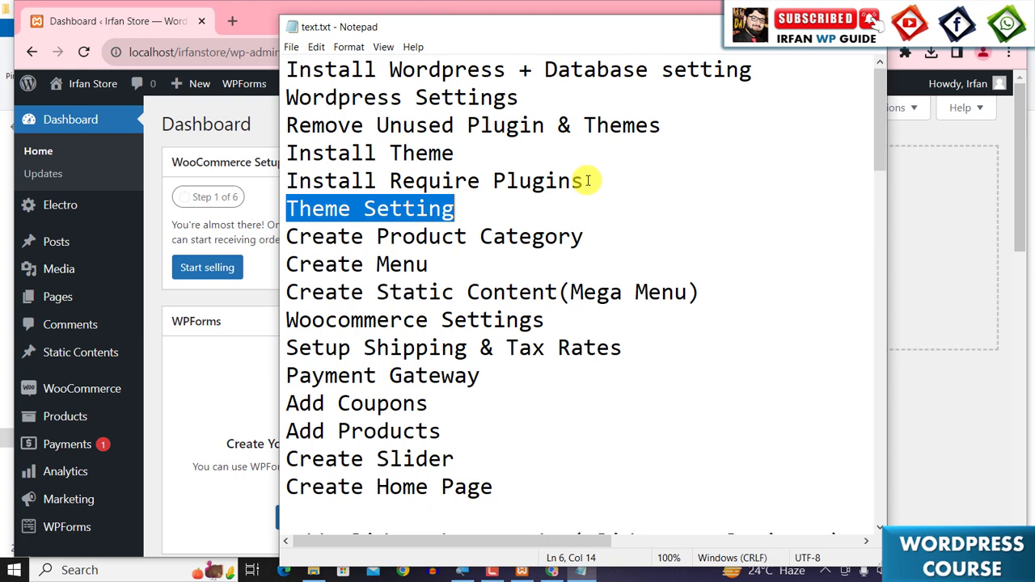
pyautogui.moveTo(585, 181); pyautogui.dragTo(287, 70)
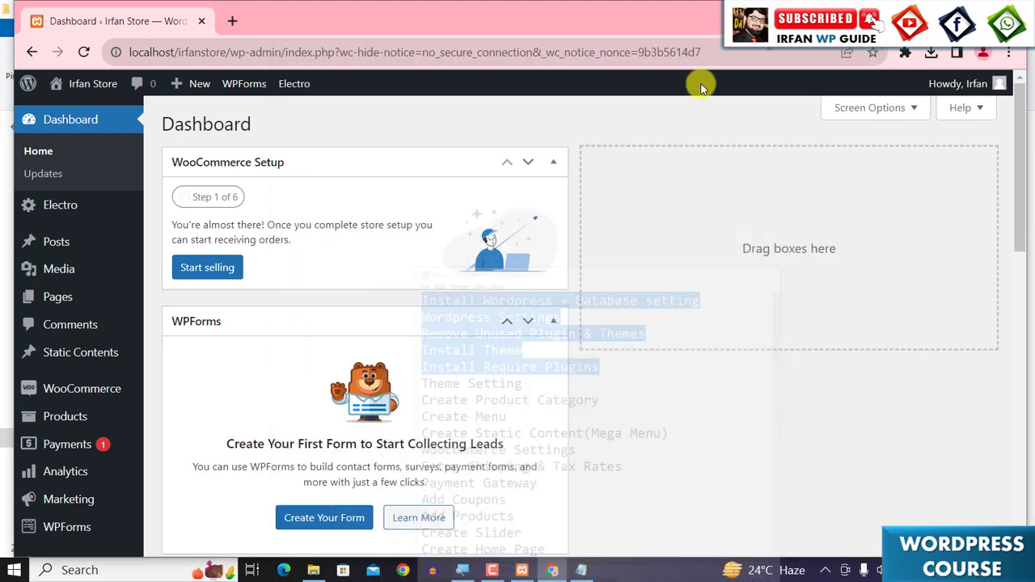
pyautogui.scroll(-3, 166, 383)
pyautogui.scroll(-3, 130, 447)
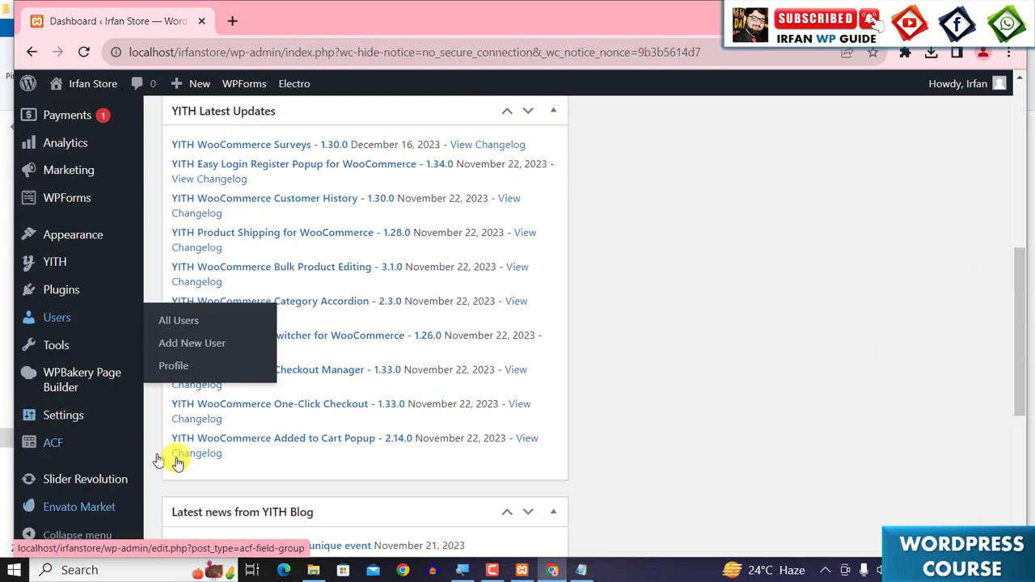
pyautogui.scroll(6, 607, 376)
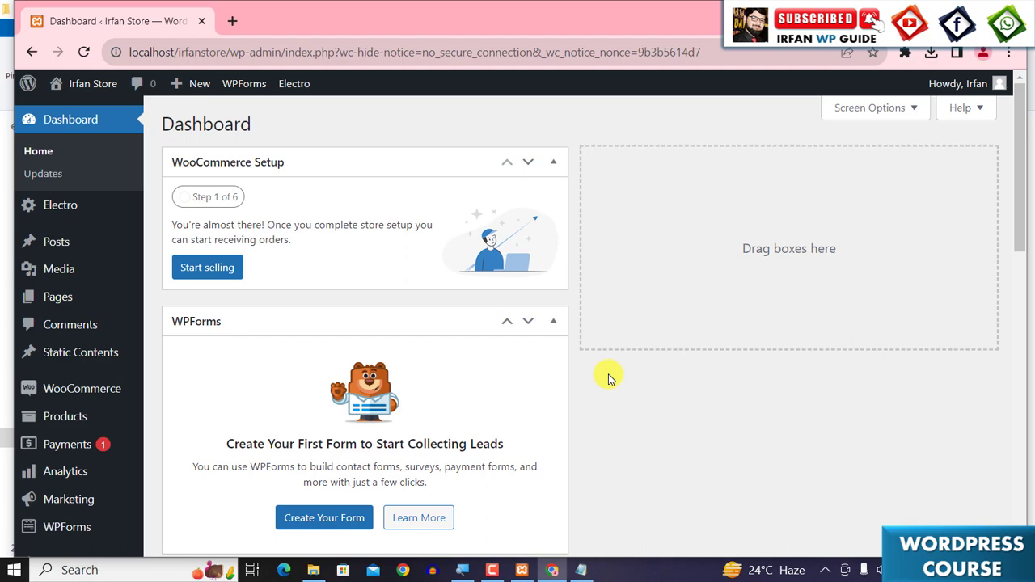